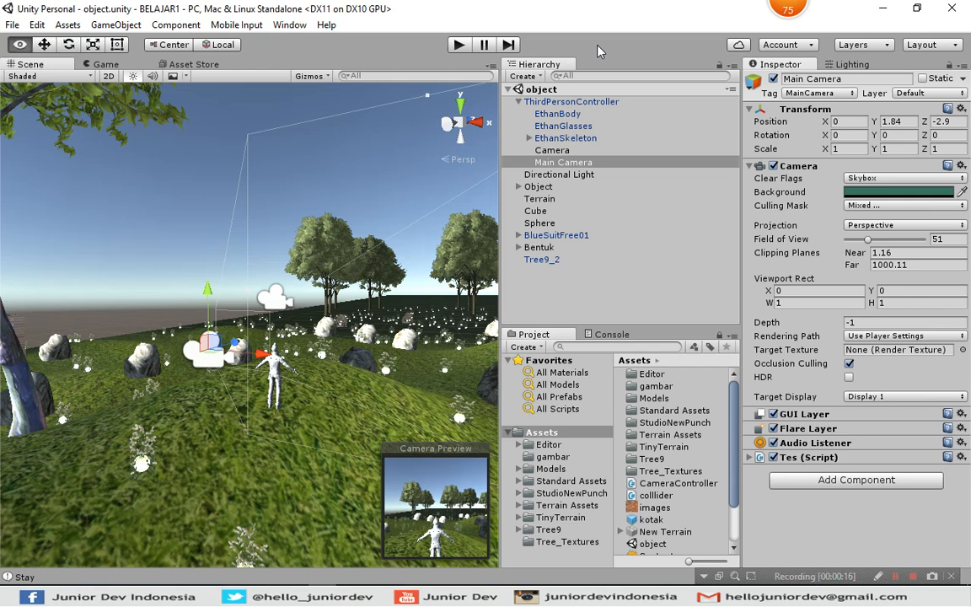
click(346, 48)
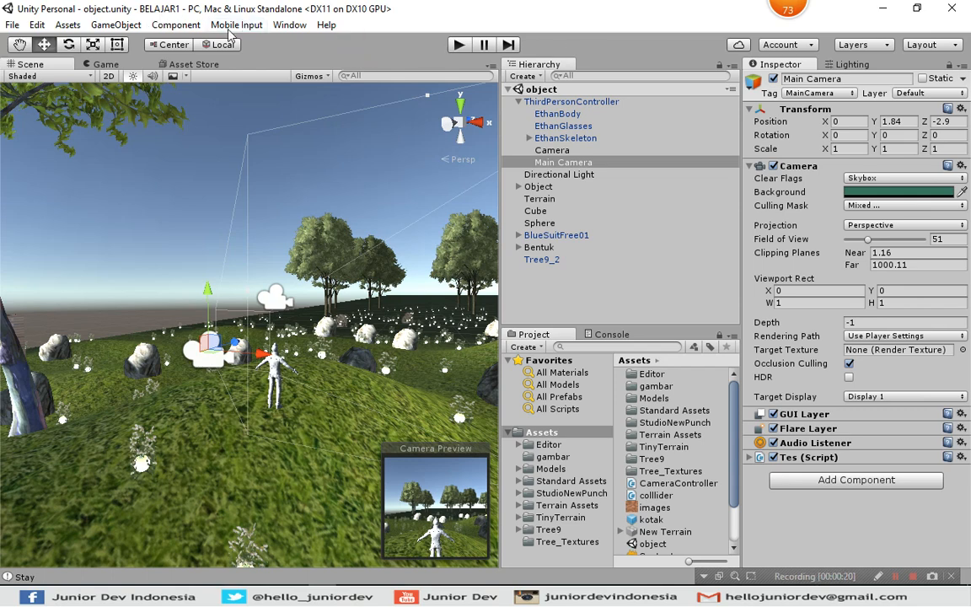
click(518, 102)
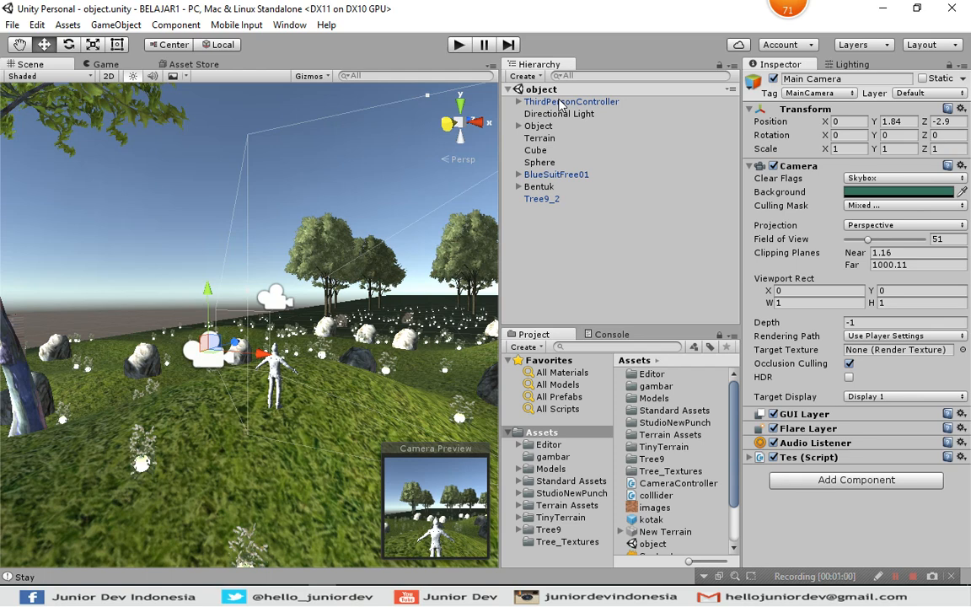
key(alt)
key(alt)
click(519, 102)
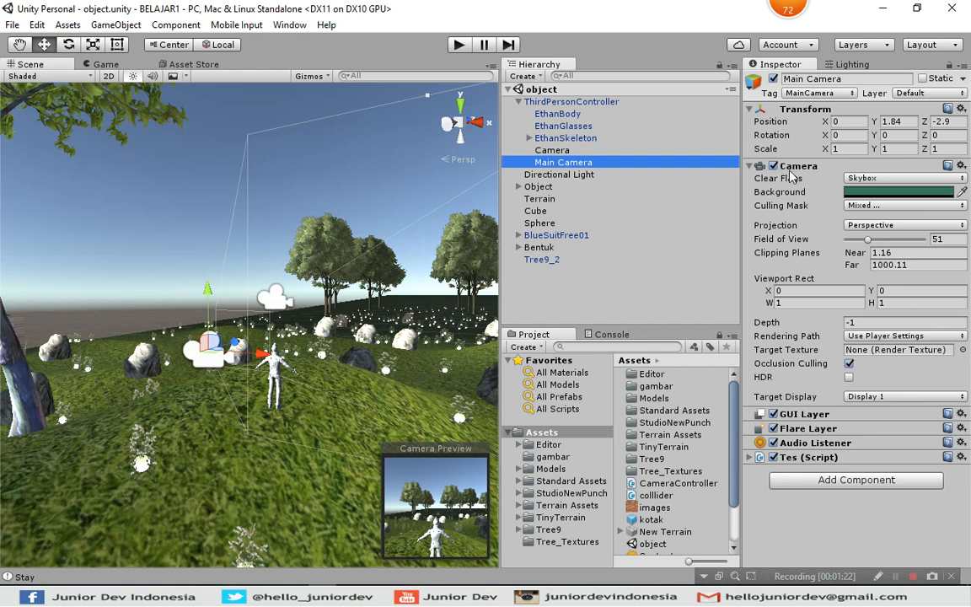
Deactivate both the Main Camera and the Camera under ThirdPersonController and check the result in the Game view.
click(774, 167)
click(774, 167)
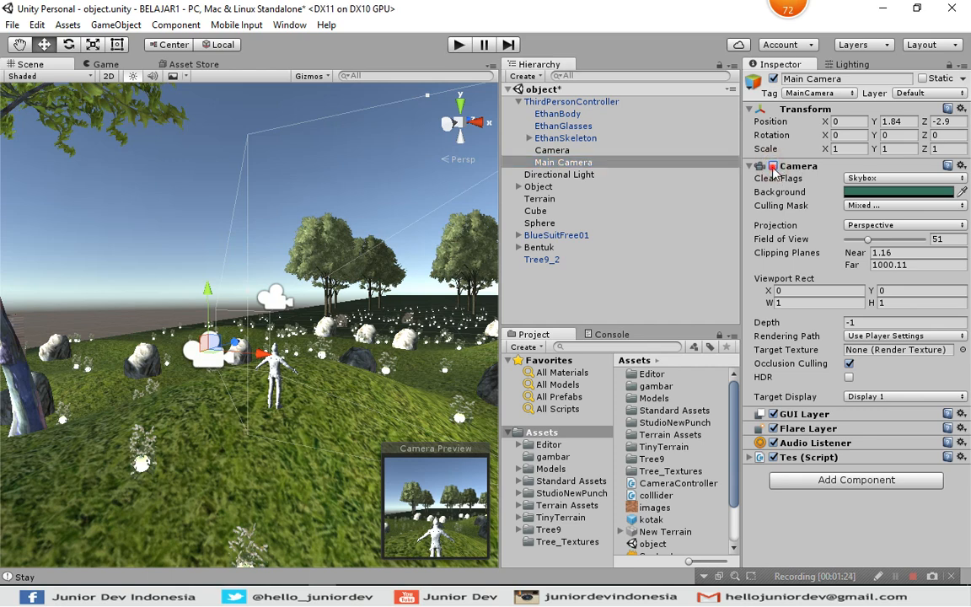
click(774, 79)
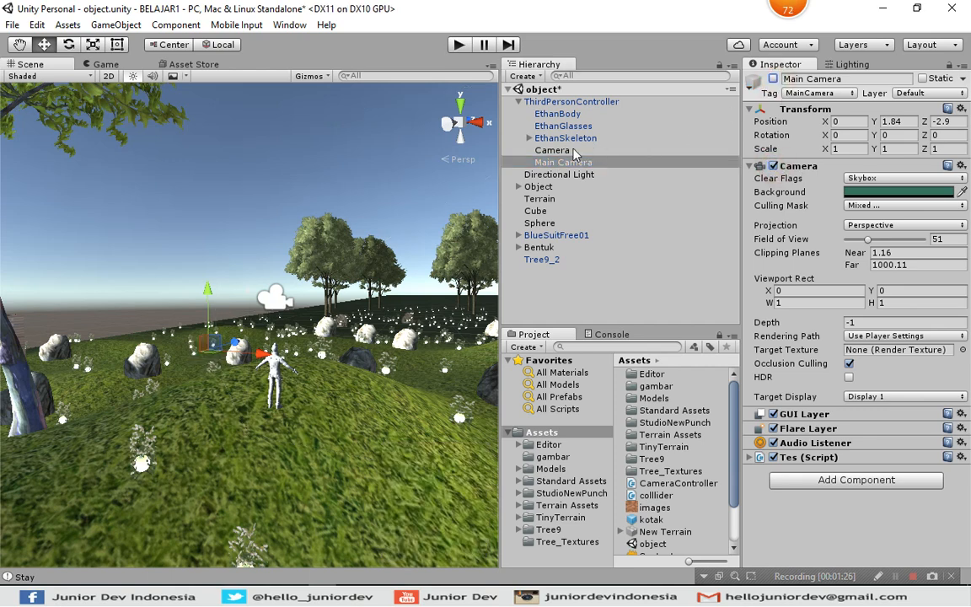
click(553, 150)
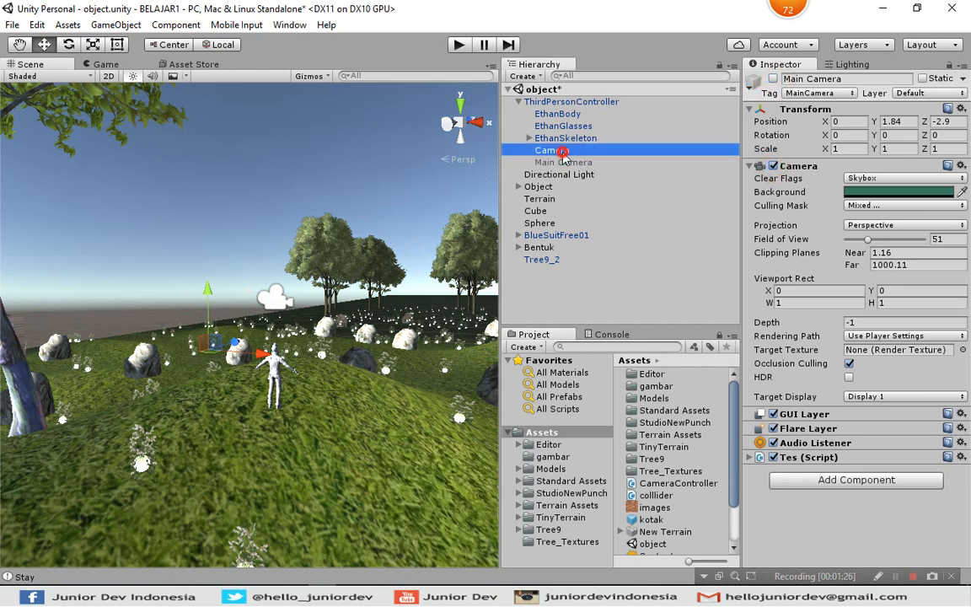
click(774, 79)
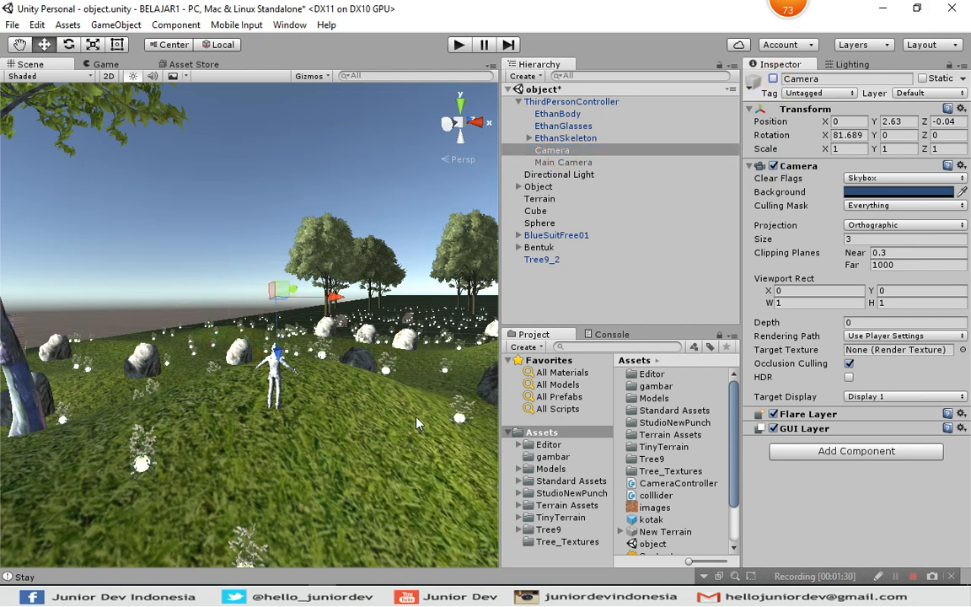
click(104, 64)
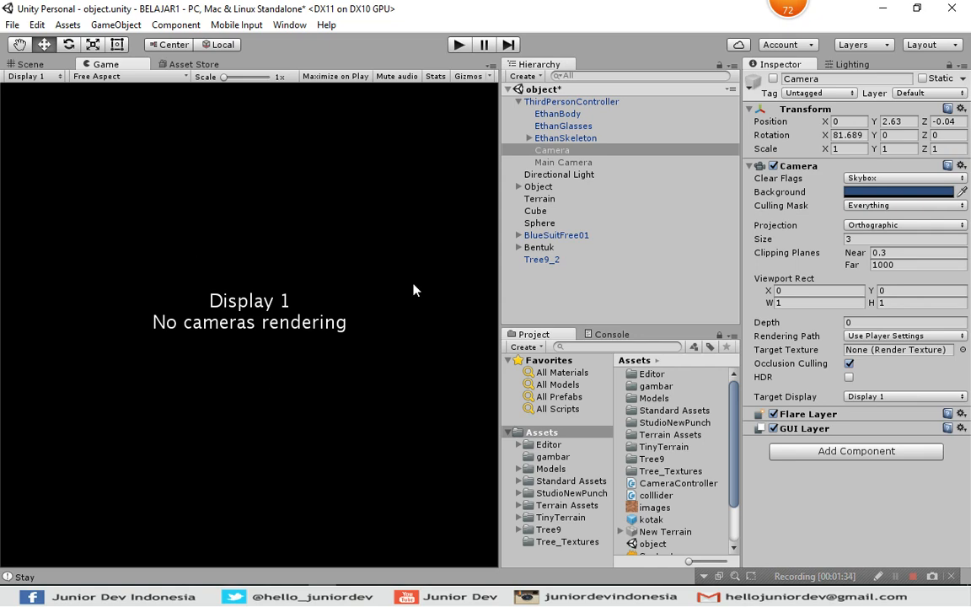
Reactivate only the Camera under ThirdPersonController and check its output in the Game view.
click(30, 64)
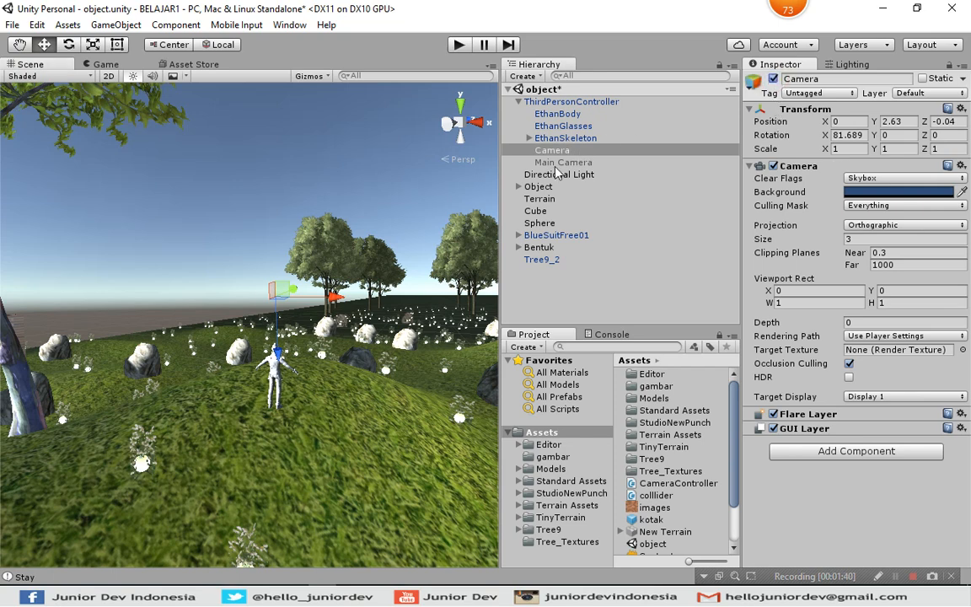
click(774, 79)
click(99, 64)
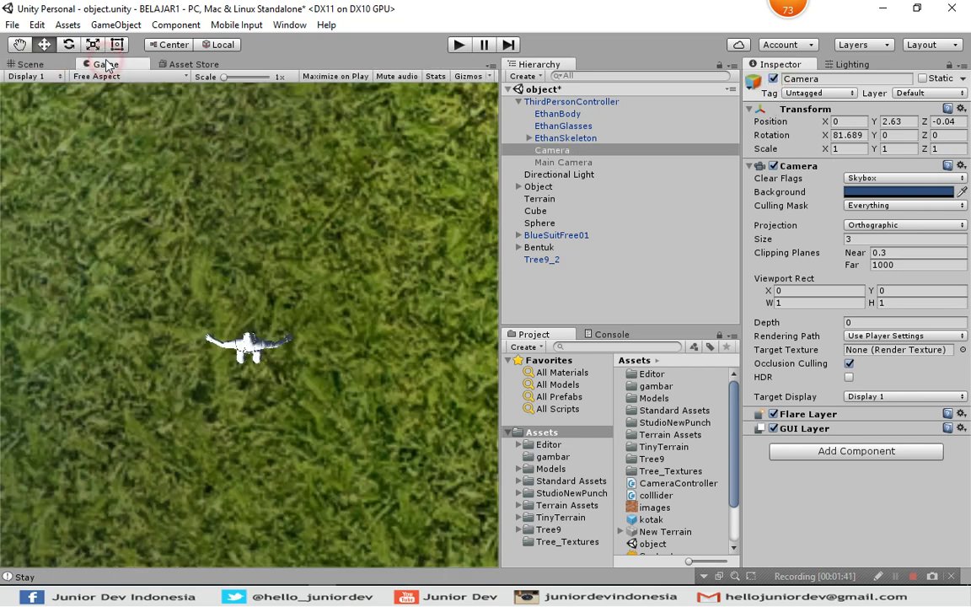
click(30, 64)
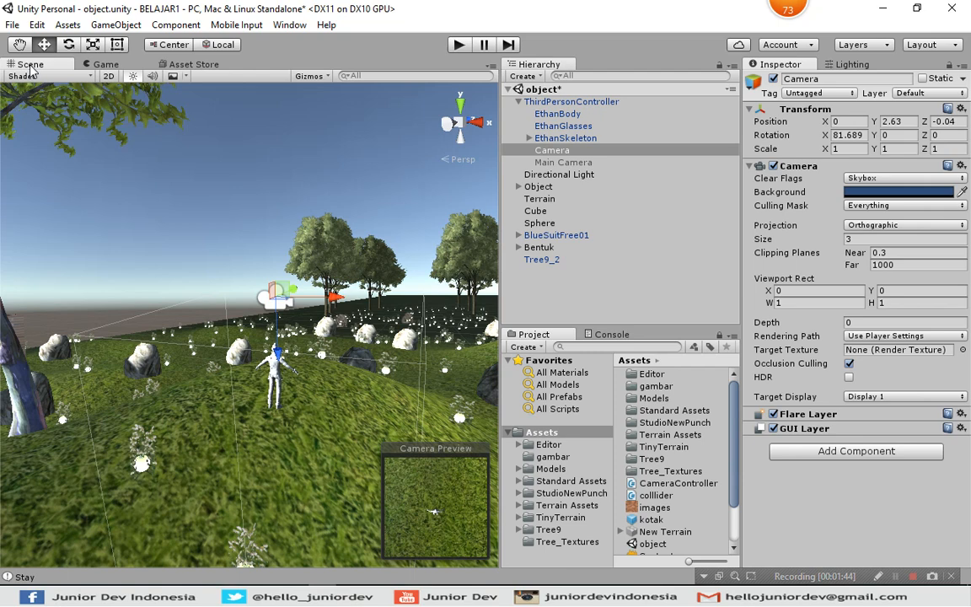
Reactivate the Main Camera, check the Game view with both cameras active, and return to the Scene view.
click(581, 162)
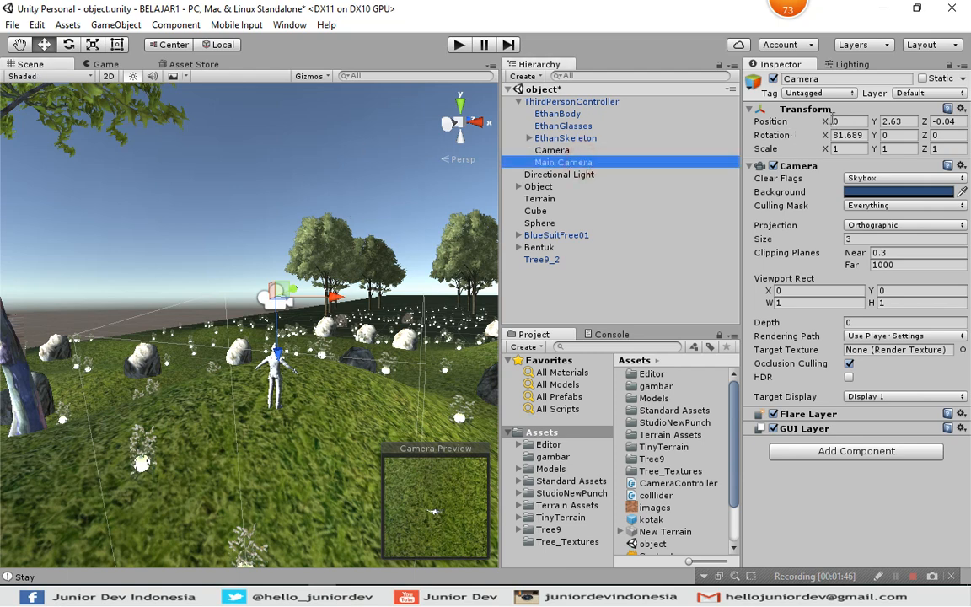
click(773, 79)
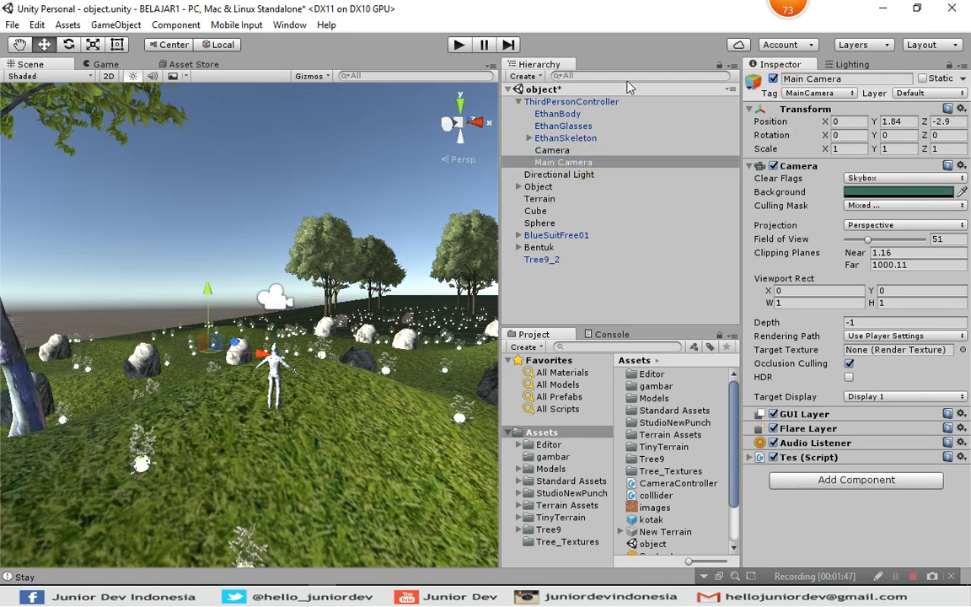
click(107, 64)
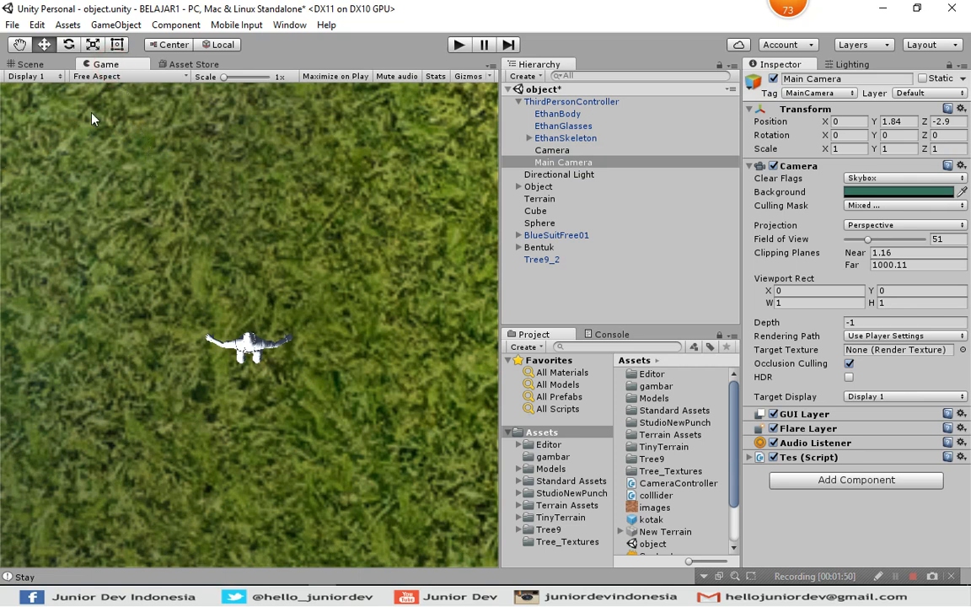
click(32, 64)
click(328, 53)
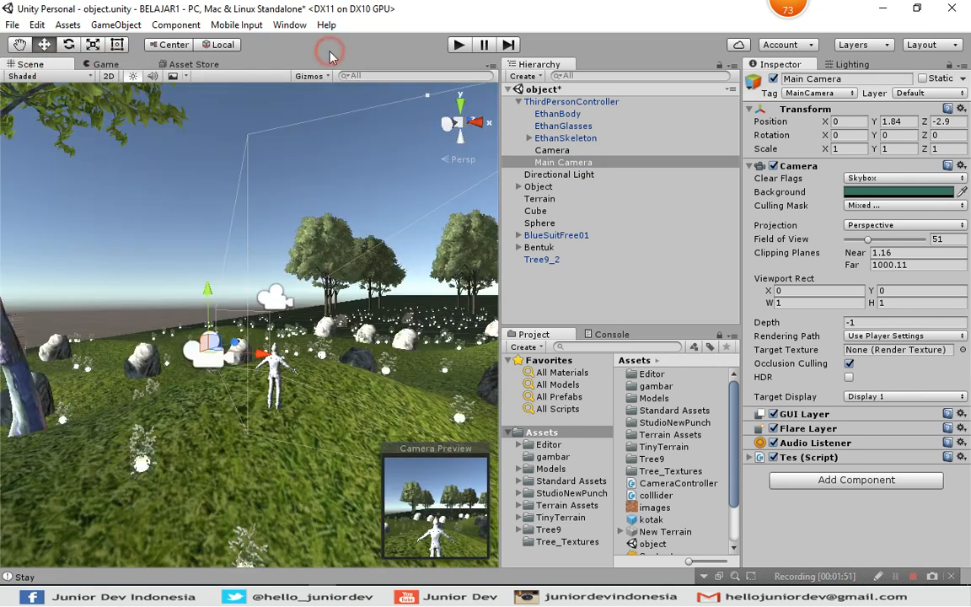
key(alt)
click(524, 76)
click(642, 33)
click(524, 76)
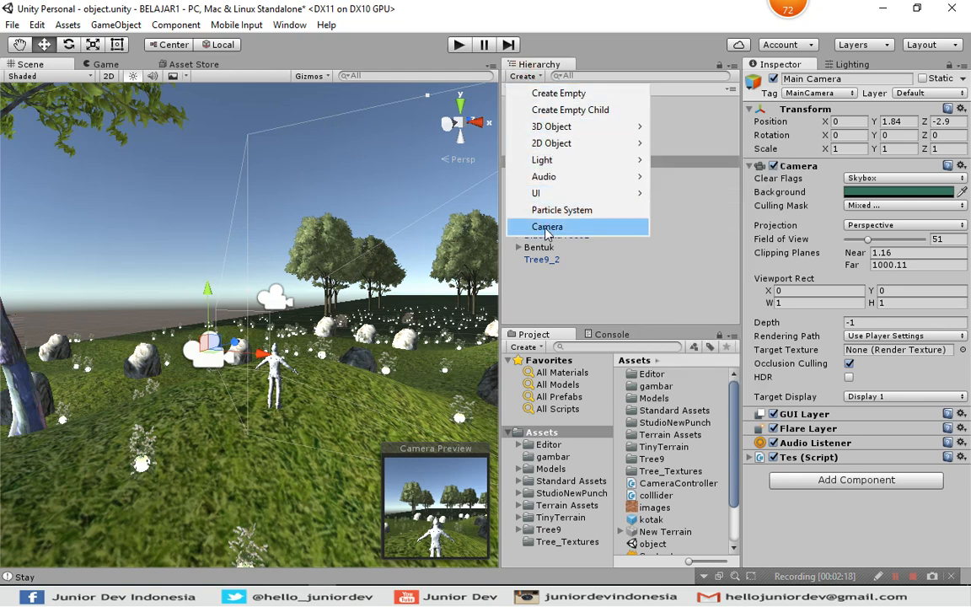
click(572, 44)
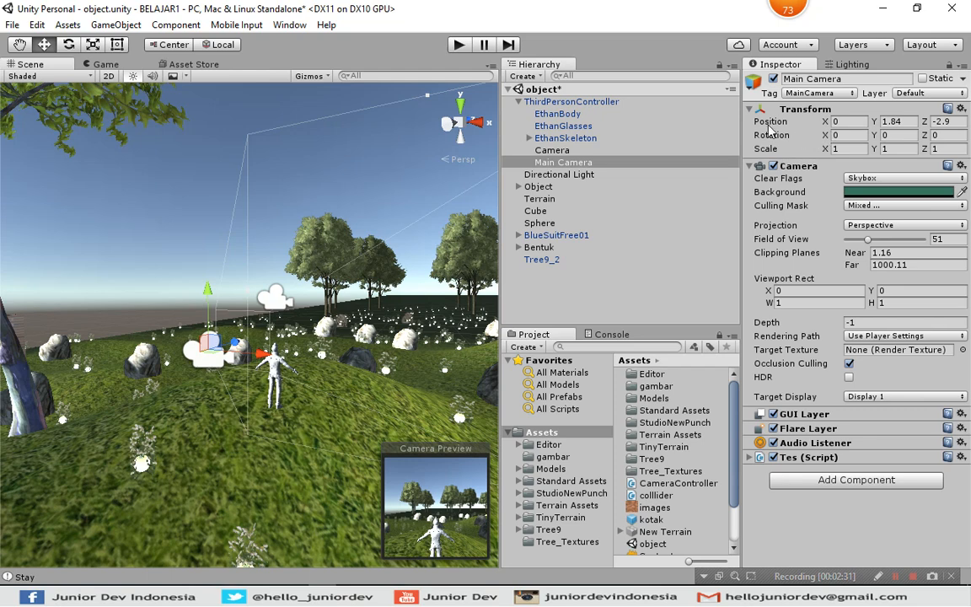
key(alt)
Rotate the Main Camera to about -0.72° around Y and move it toward the character, to about Y 1.89 and Z -1.01.
click(68, 44)
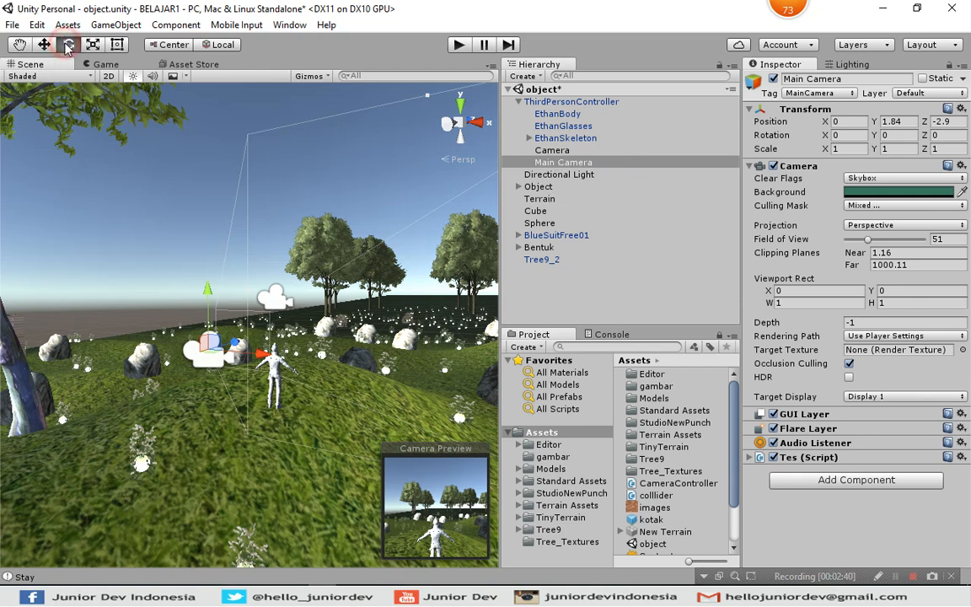
mouse_move(189, 364)
mouse_down()
mouse_move(217, 364)
mouse_move(188, 368)
mouse_up()
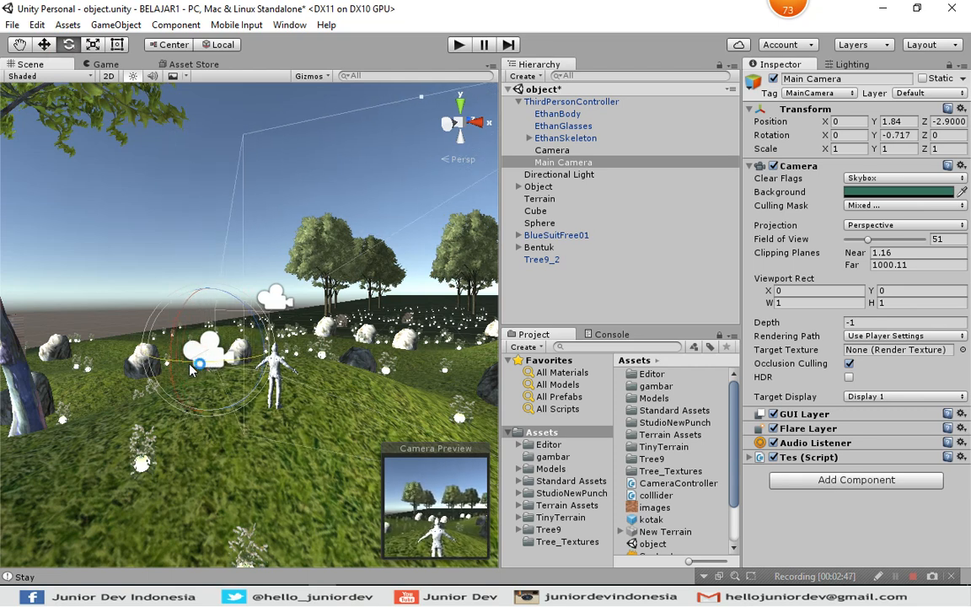
click(46, 45)
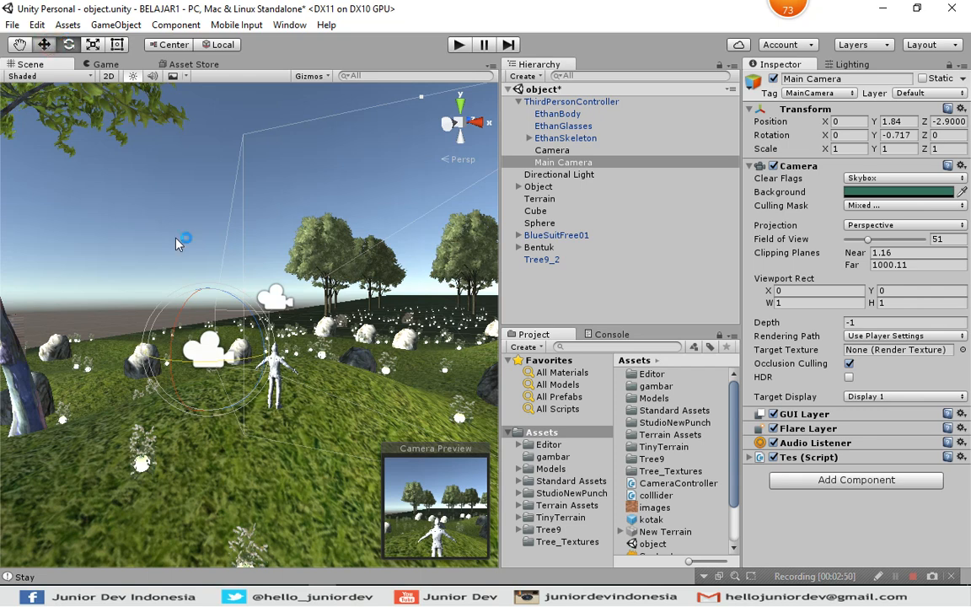
drag(209, 293, 224, 358)
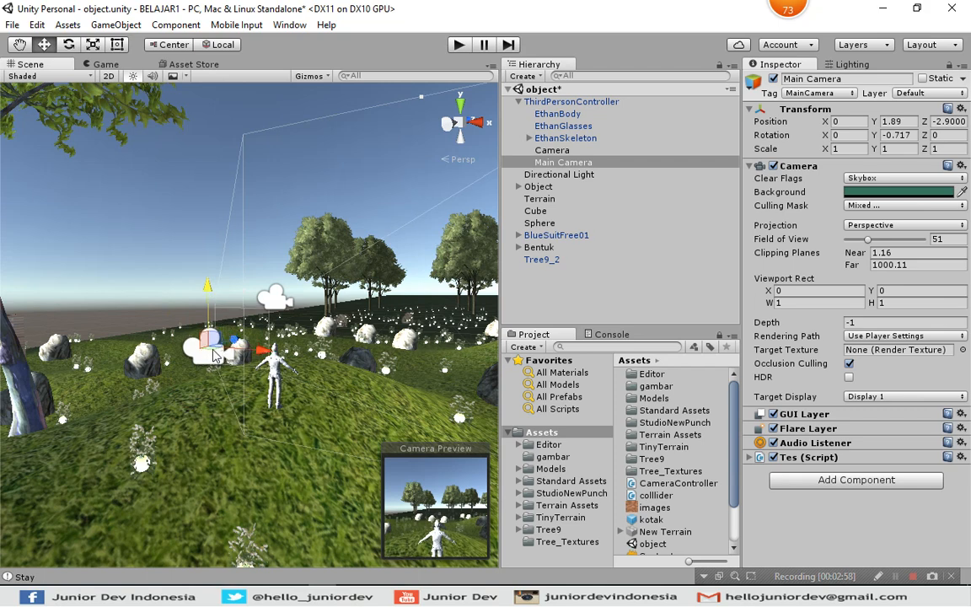
key(alt)
drag(240, 343, 295, 334)
Move the Main Camera forward and down onto the character's head, to about Y 1.59 and Z -0.06.
click(558, 165)
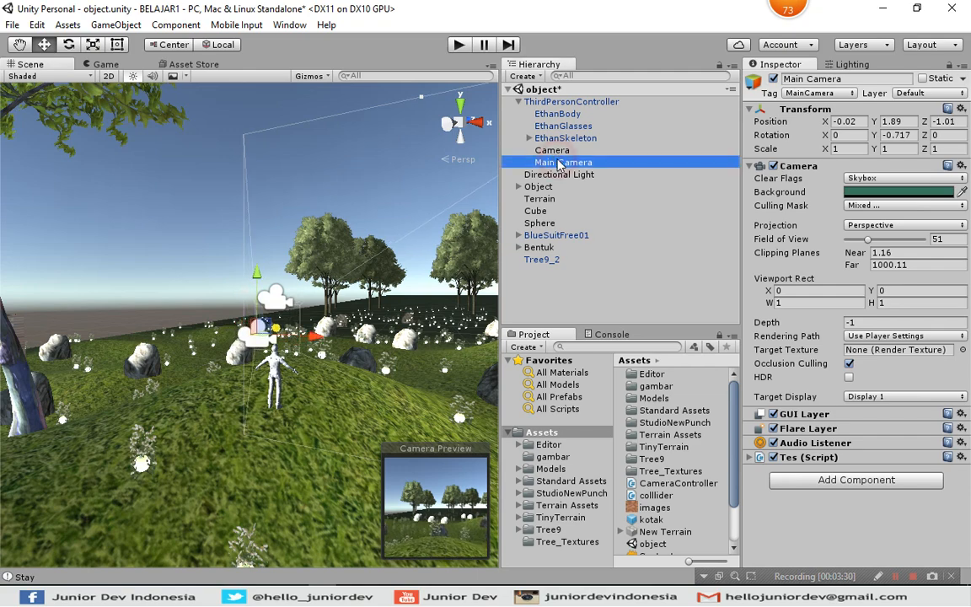
double_click(558, 162)
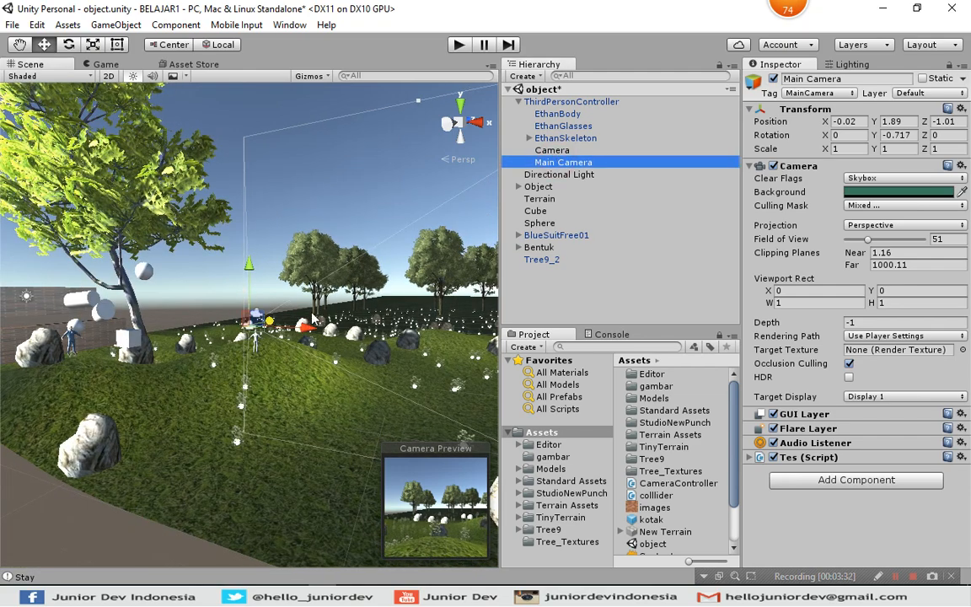
scroll(312, 325, up, 5)
scroll(312, 325, up, 2)
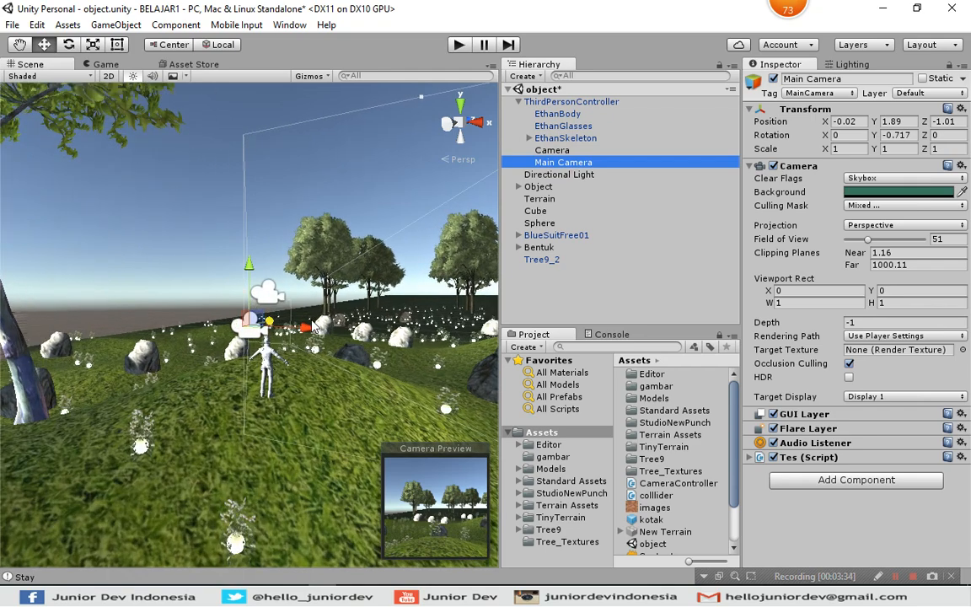
scroll(312, 325, up, 6)
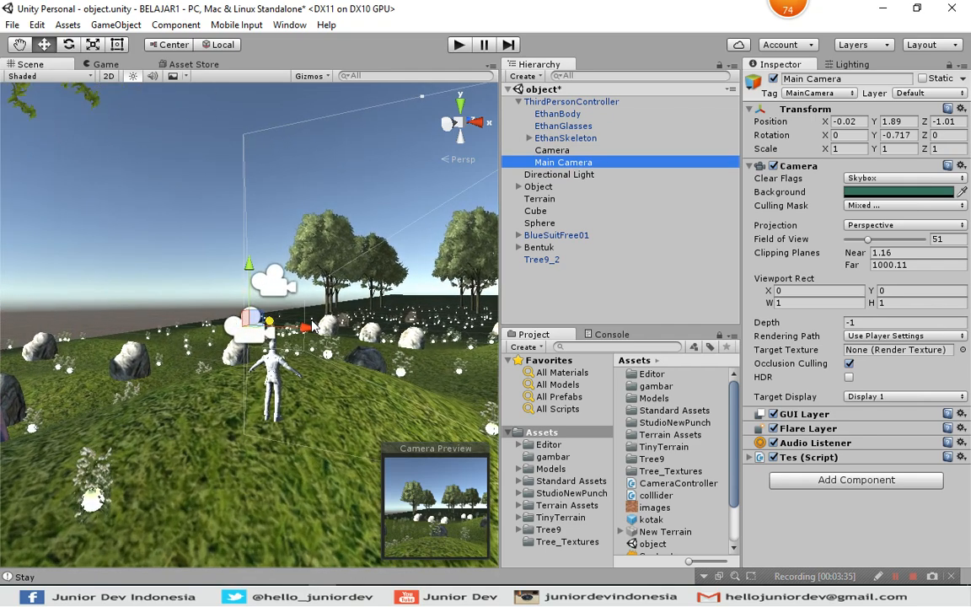
scroll(311, 325, up, 3)
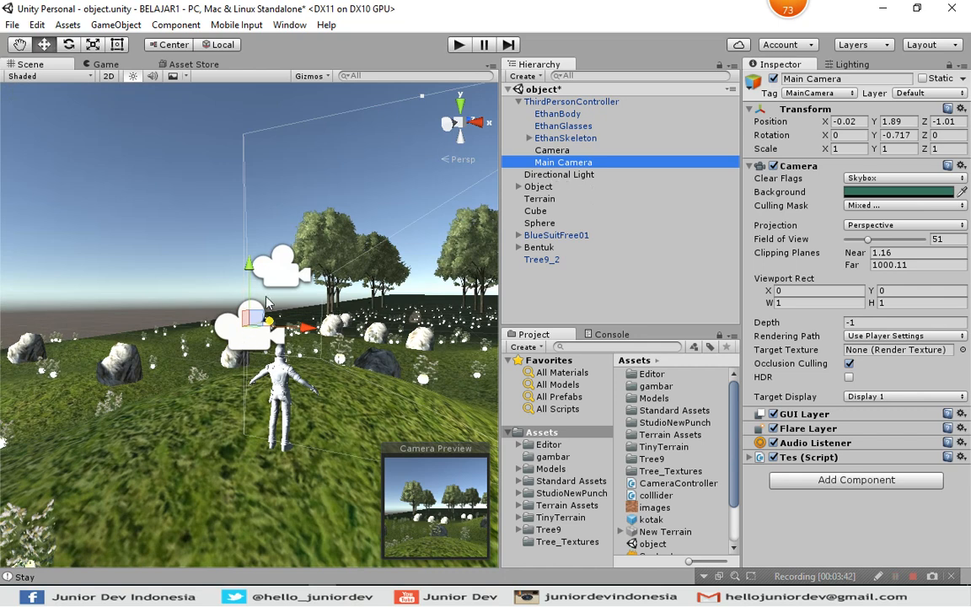
right_drag(291, 331, 565, 121)
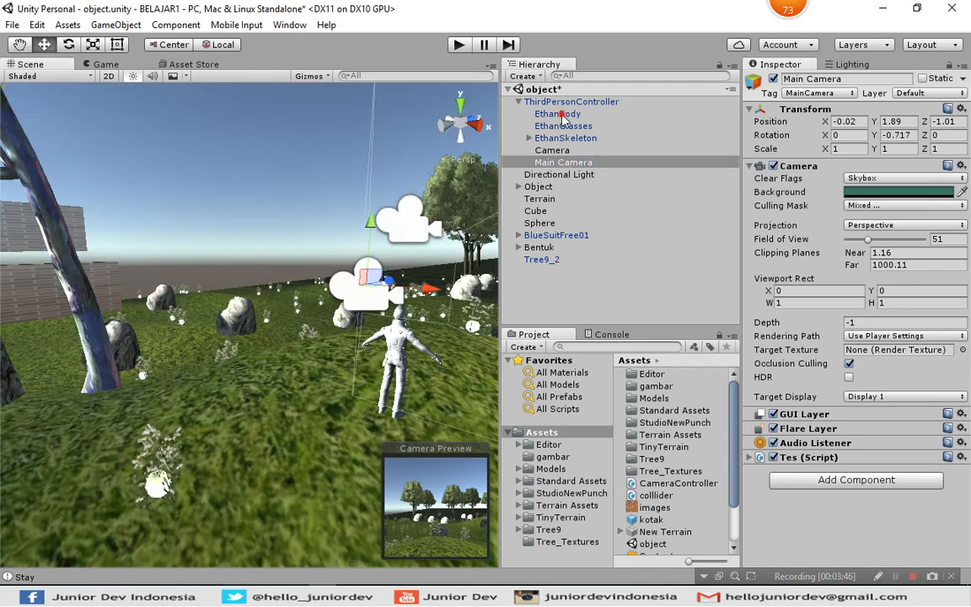
double_click(561, 115)
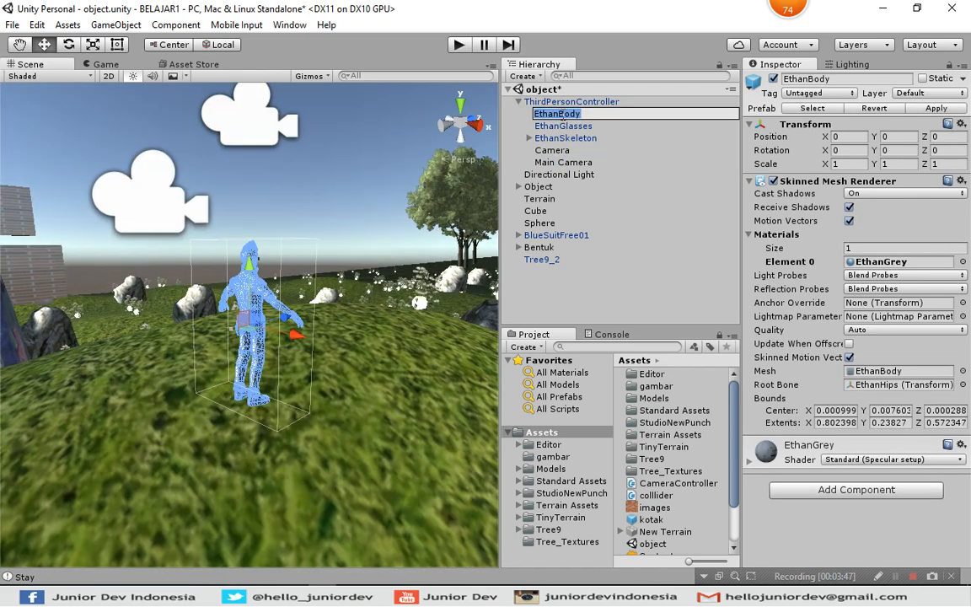
click(156, 210)
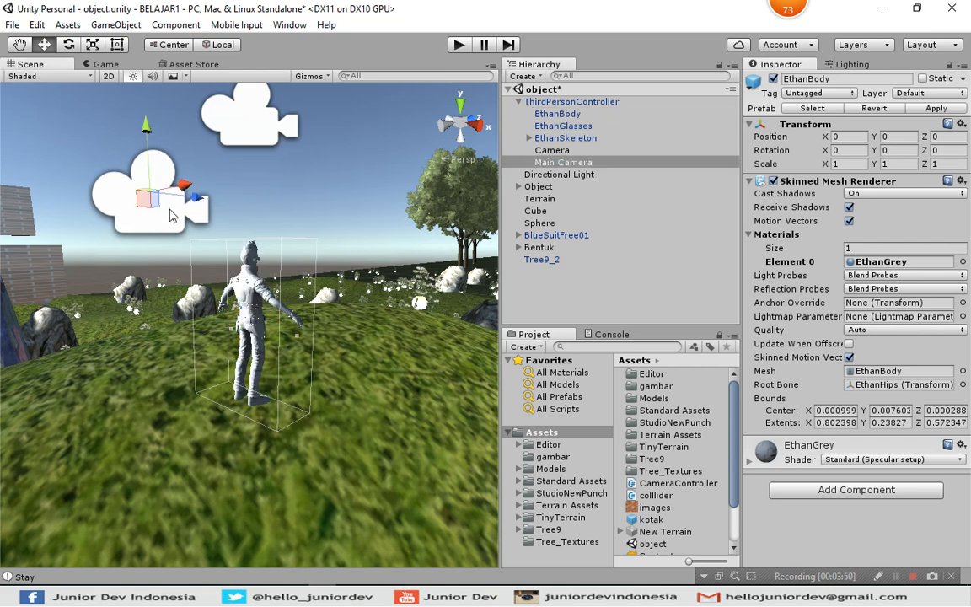
drag(194, 201, 285, 203)
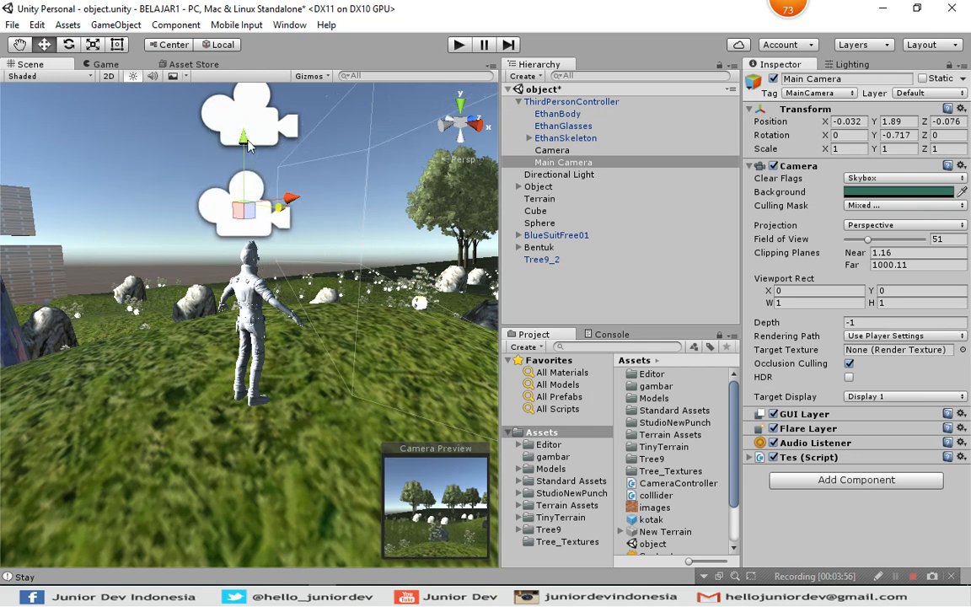
drag(244, 144, 257, 178)
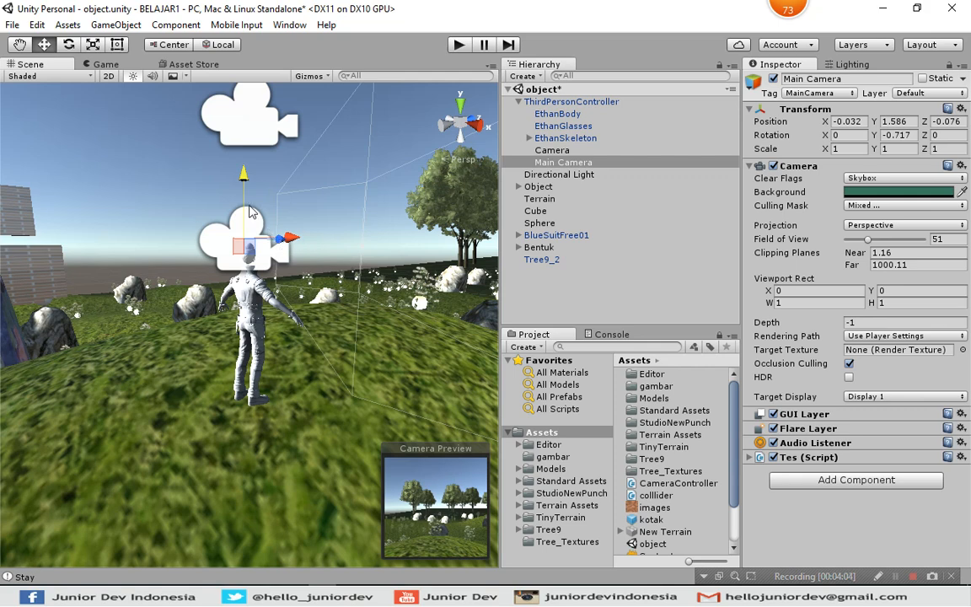
mouse_move(281, 245)
mouse_down()
mouse_move(198, 246)
mouse_move(281, 250)
mouse_move(266, 241)
mouse_up()
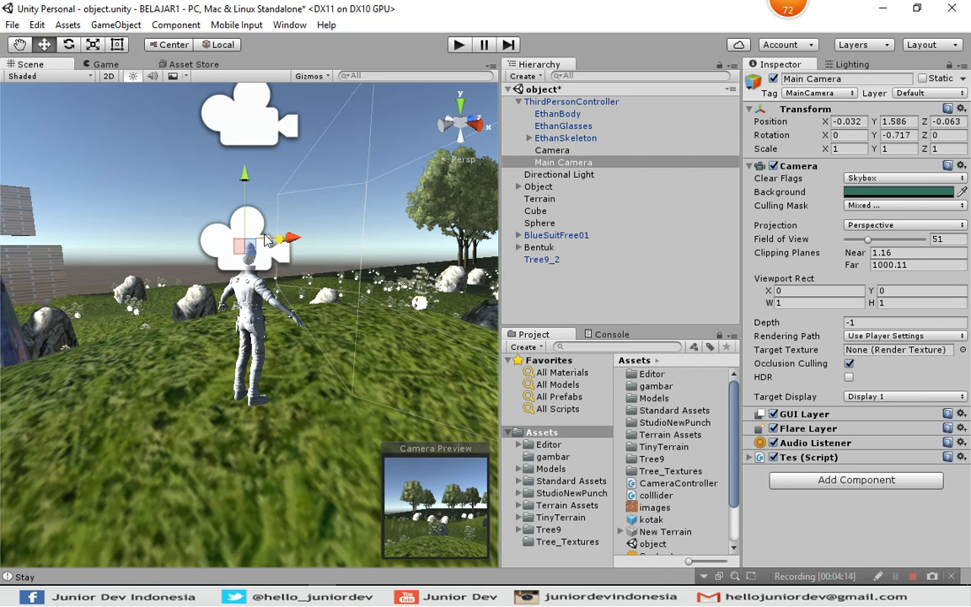
Fine-tune the Main Camera's horizontal placement over the character's head to about X 0.012 and Z -0.04.
click(461, 107)
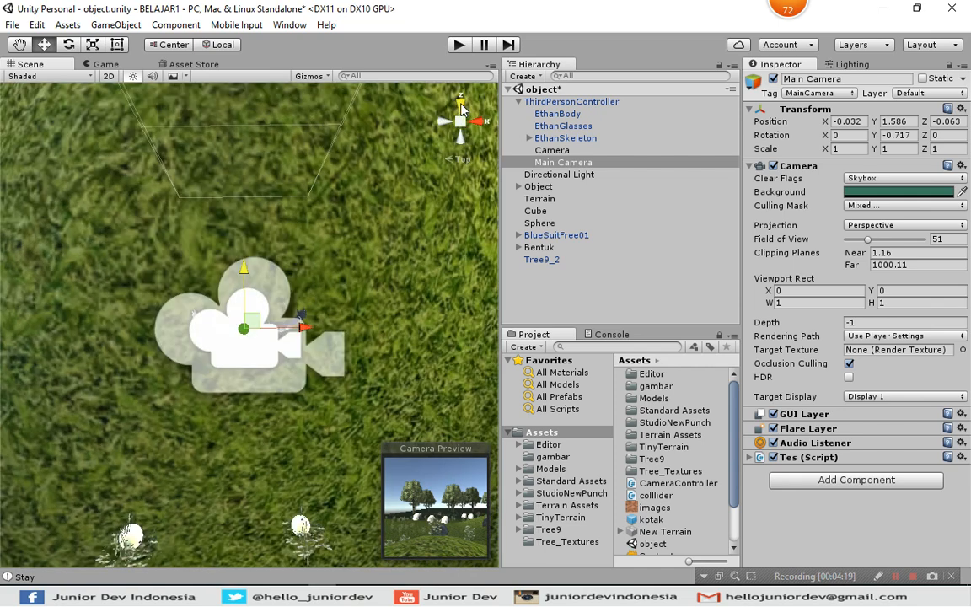
drag(307, 333, 313, 332)
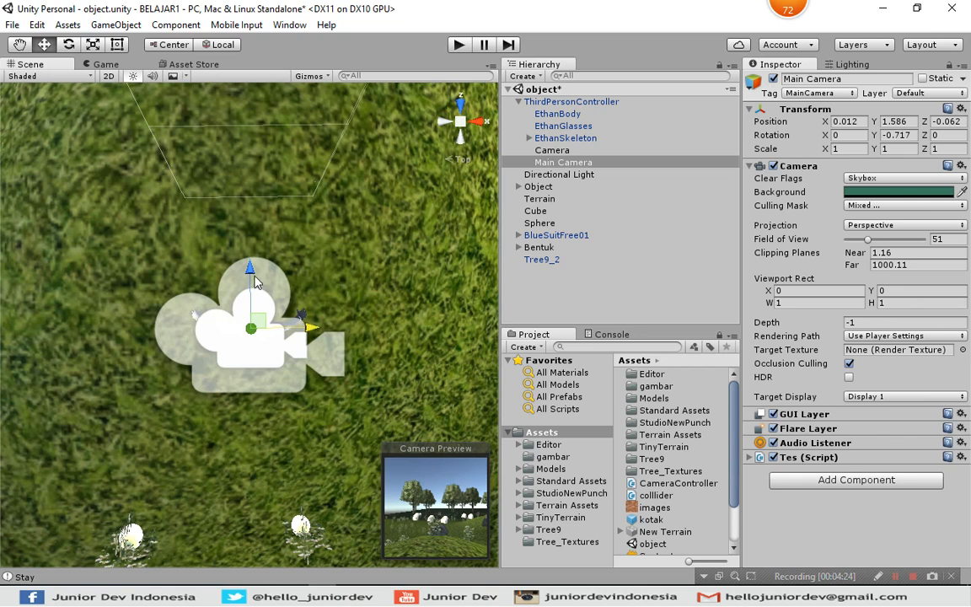
drag(249, 273, 249, 270)
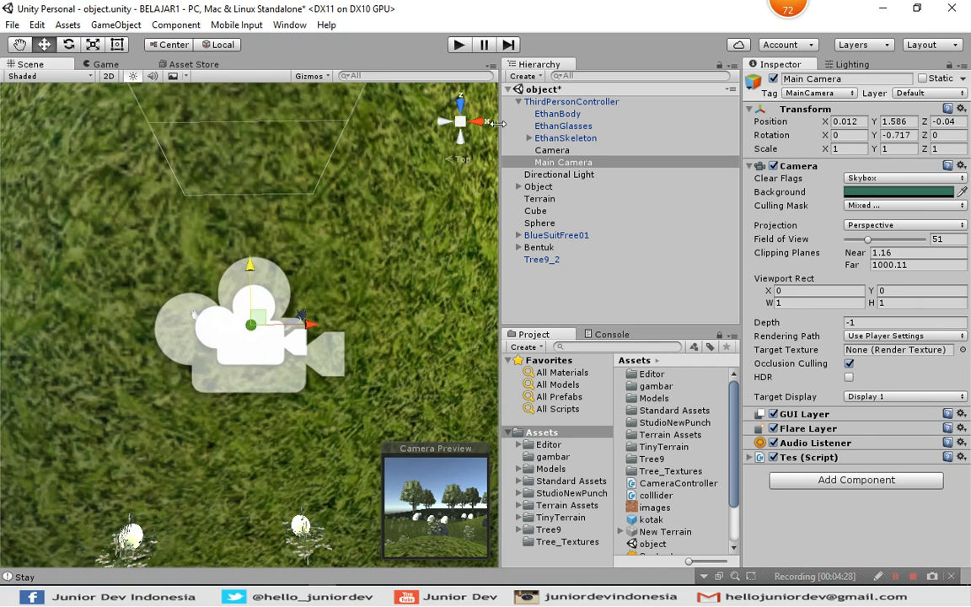
Save the scene and test the character's head-level camera view in Play mode.
click(461, 144)
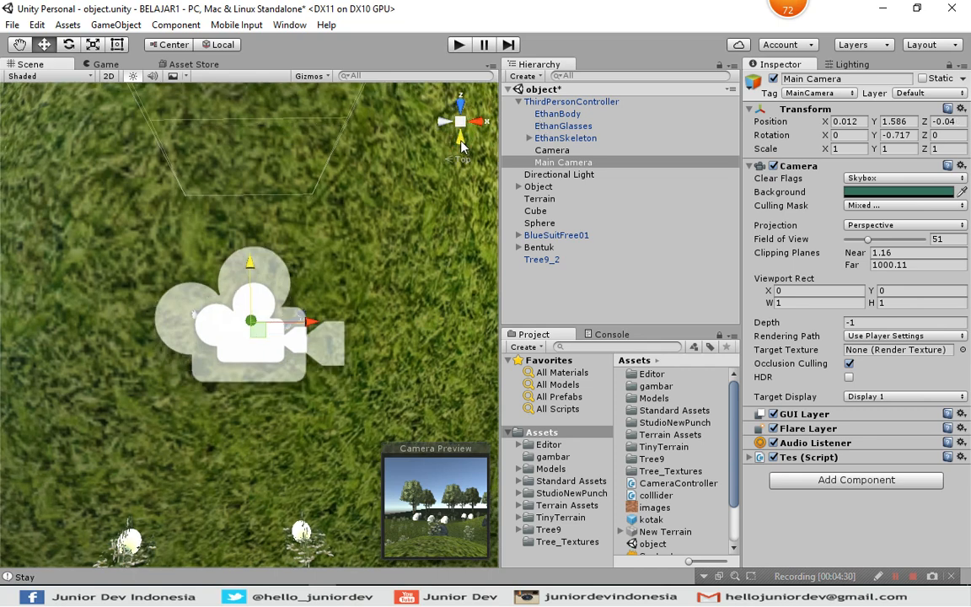
key(ctrl+s)
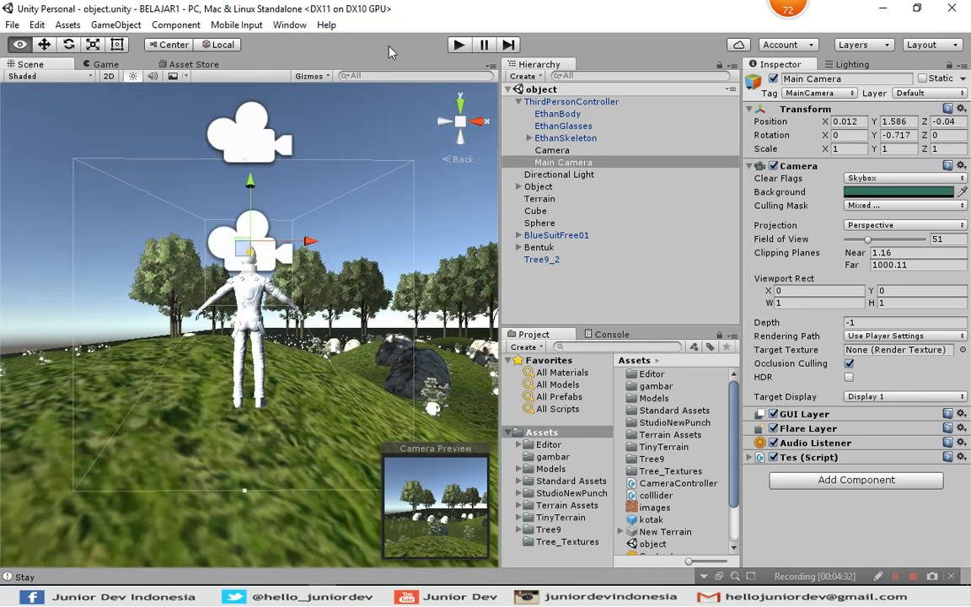
click(458, 47)
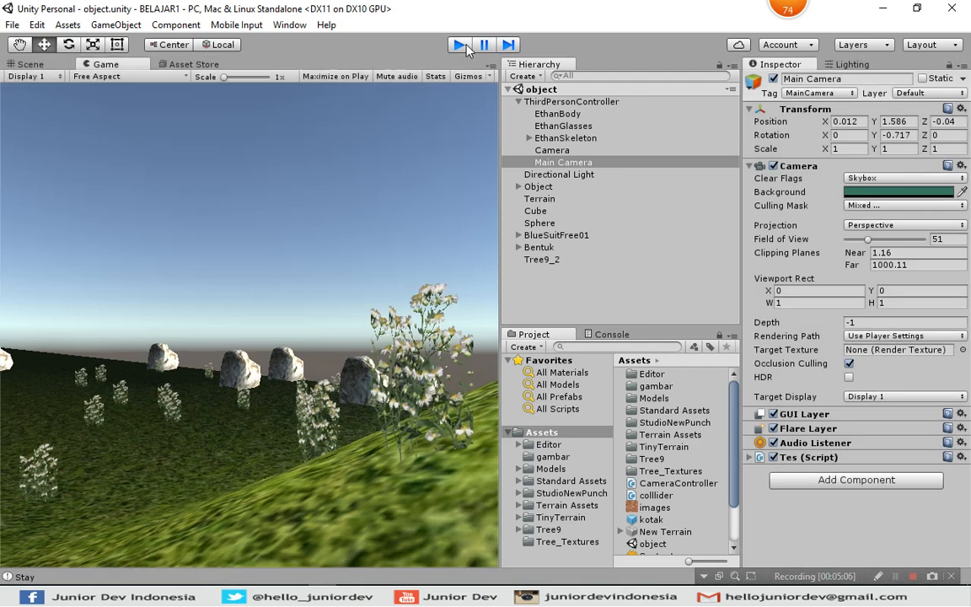
click(460, 45)
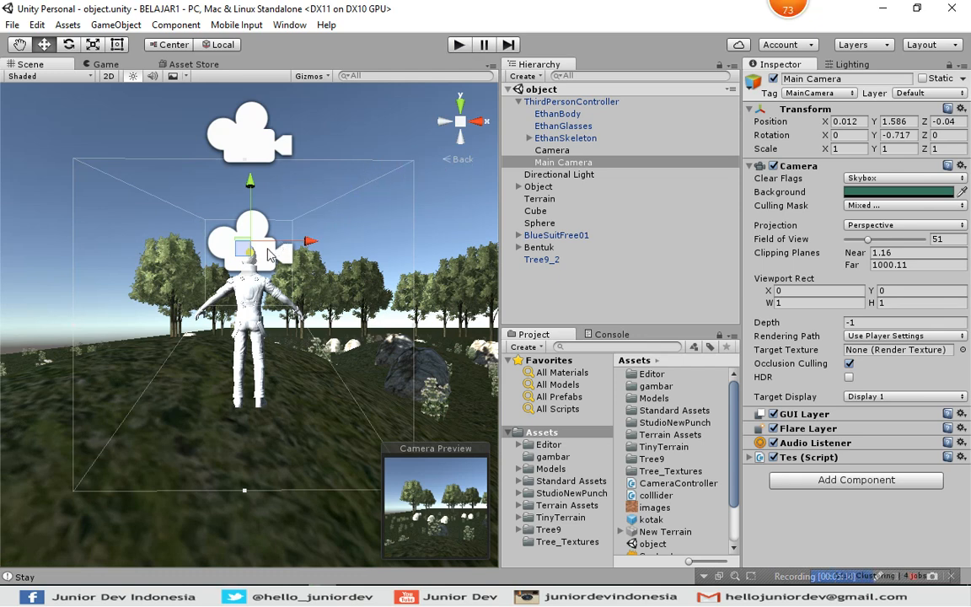
Move the Main Camera back behind the character to about X 0.04 and Z -2.153, and test the view in Play mode.
key(alt)
mouse_move(369, 280)
alt+mouse_down()
mouse_move(350, 285)
mouse_move(375, 288)
alt+mouse_up()
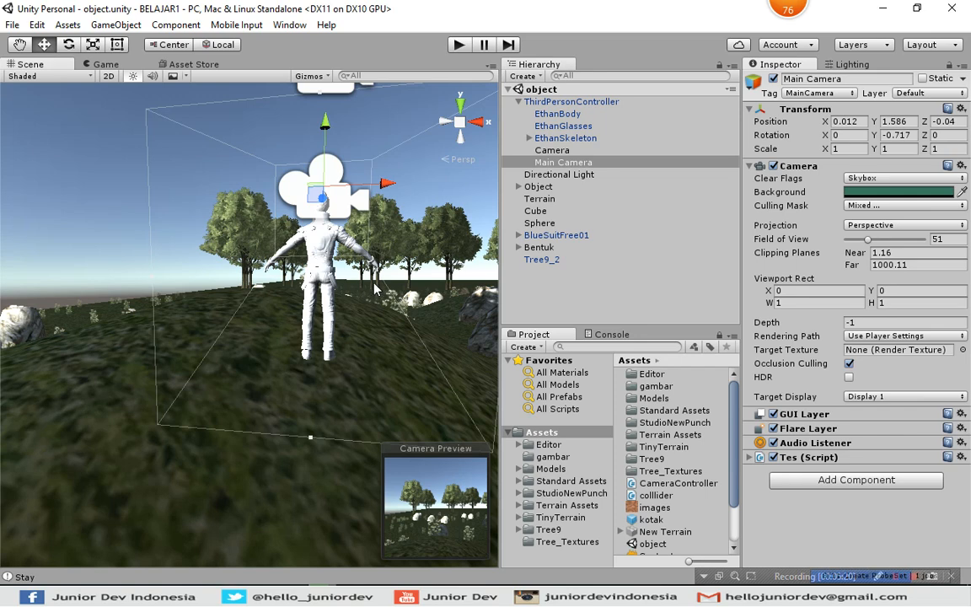
mouse_move(398, 278)
alt+right_down()
mouse_move(385, 275)
mouse_move(398, 269)
alt+right_up()
key(alt)
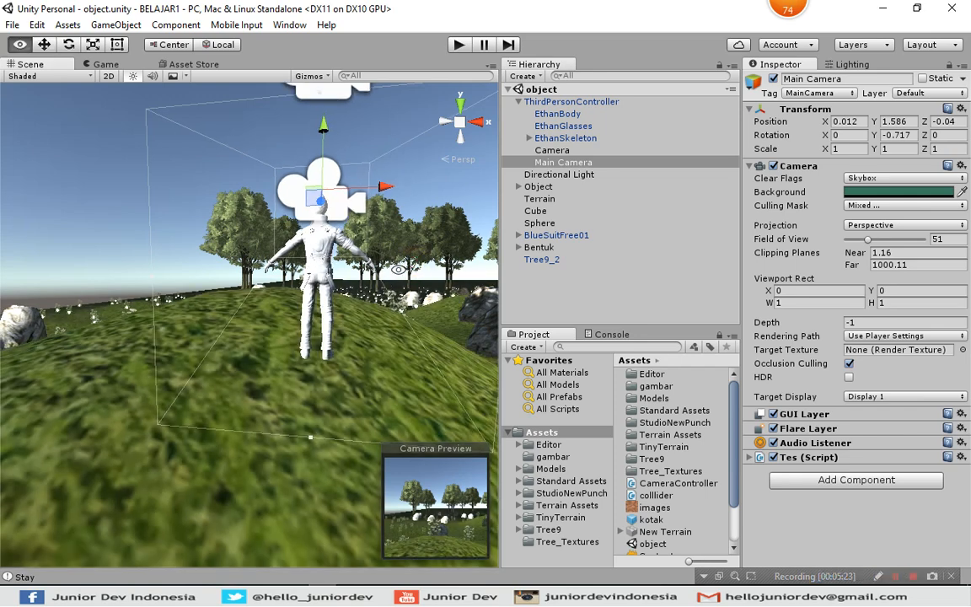
alt+drag(398, 270, 134, 247)
drag(343, 185, 142, 183)
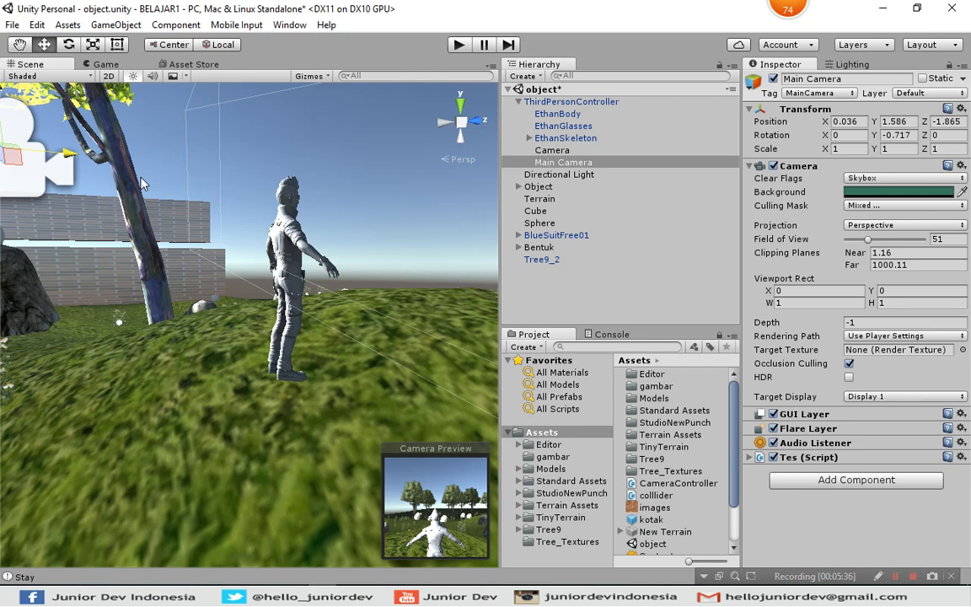
drag(36, 157, 17, 156)
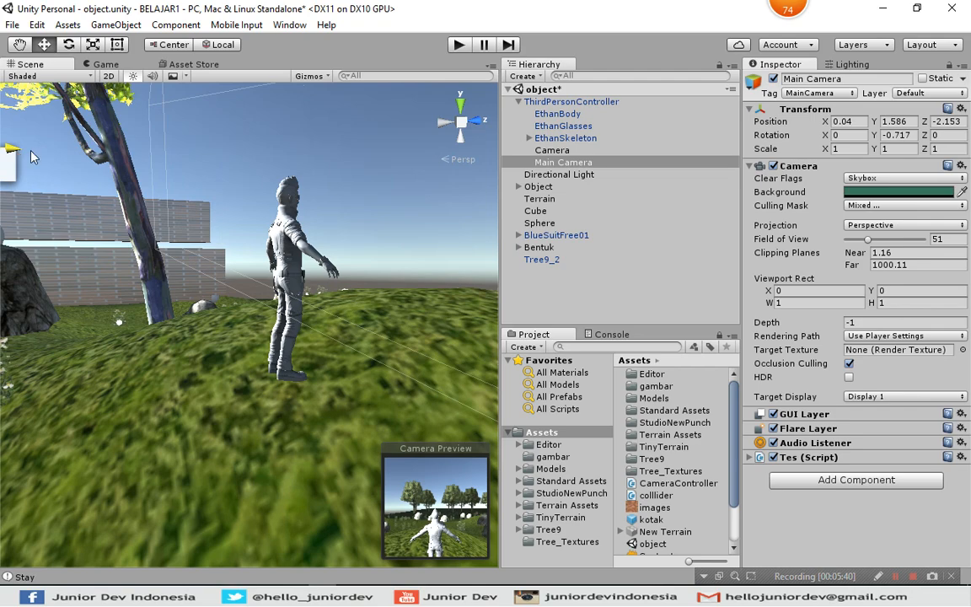
click(460, 45)
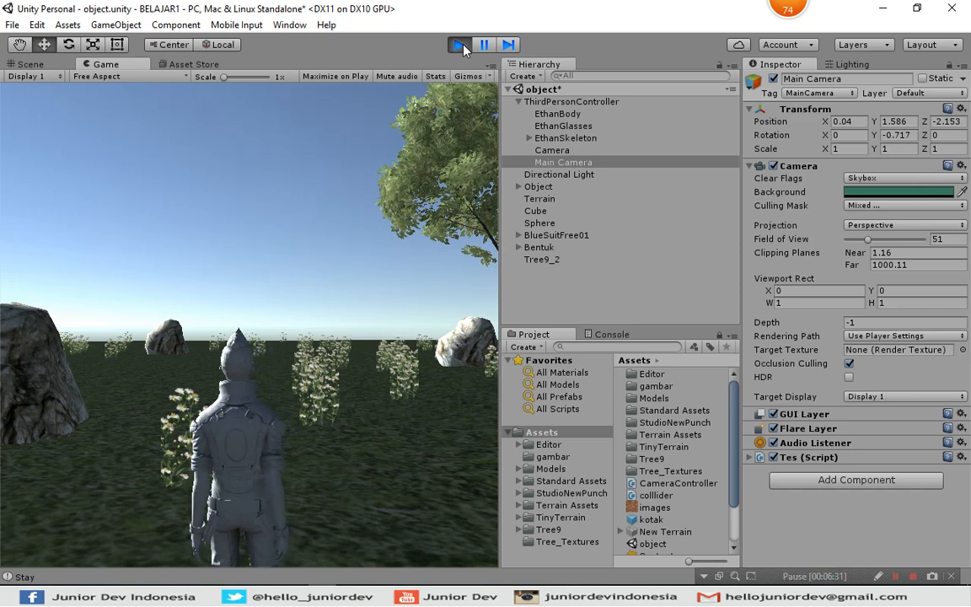
click(459, 45)
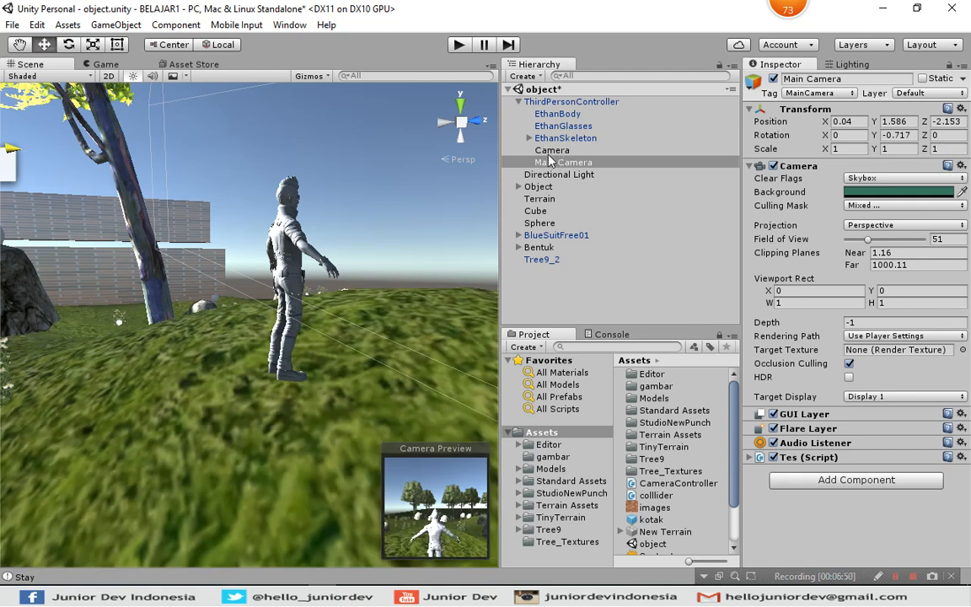
Take the Main Camera out of ThirdPersonController to the scene root and make it a child of ThirdPersonController again.
click(549, 163)
drag(549, 165, 549, 261)
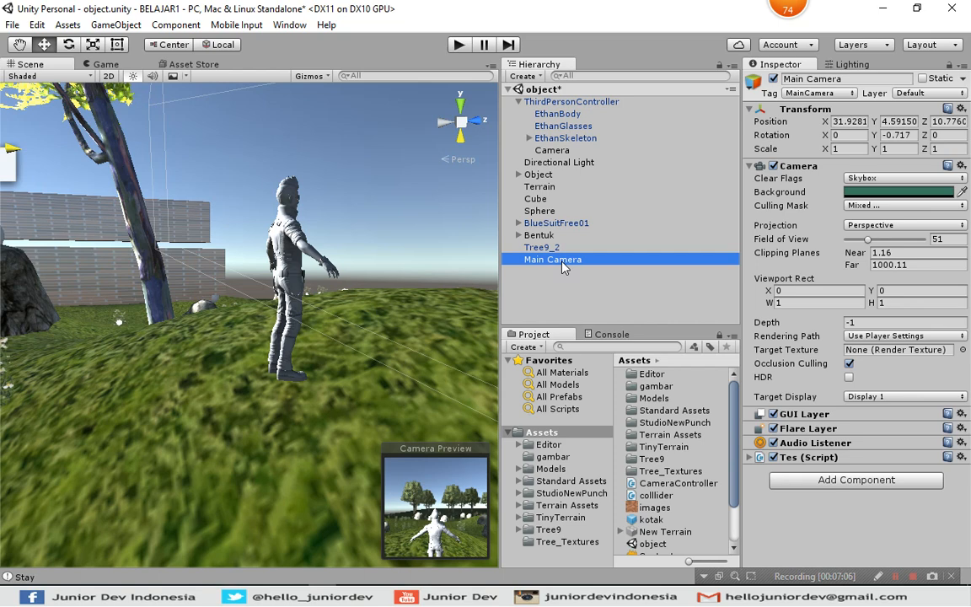
drag(554, 267, 565, 158)
Examine the Main Camera's view frustum around the character from farther away, with the camera deselected and reselected.
alt+drag(211, 160, 348, 186)
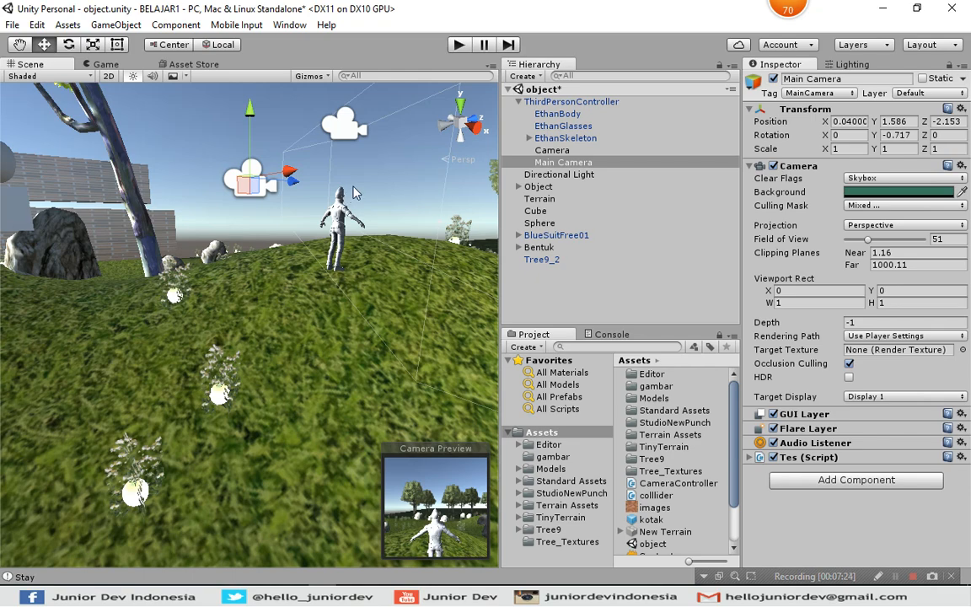
scroll(354, 193, down, 3)
scroll(354, 193, down, 3)
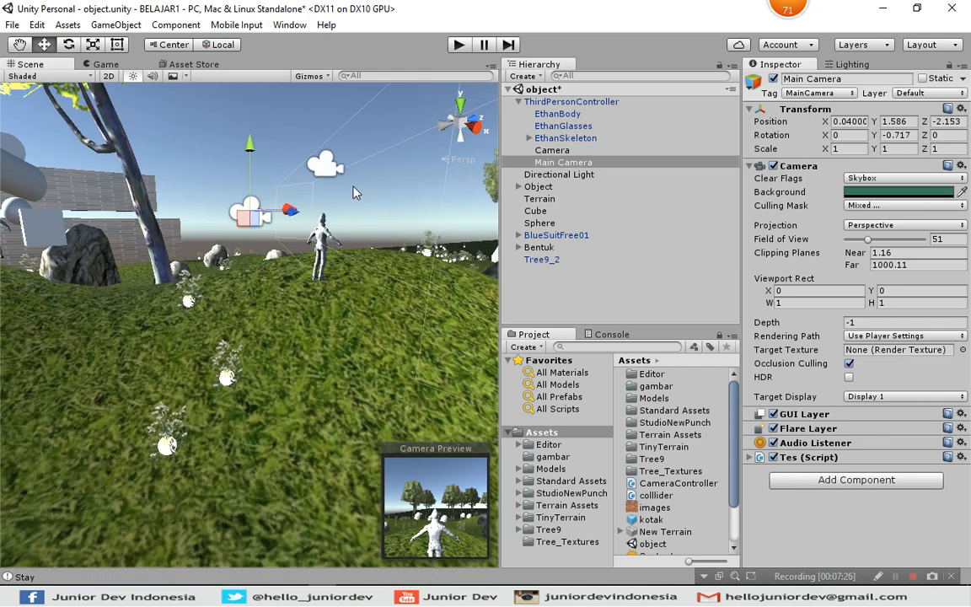
scroll(354, 193, down, 4)
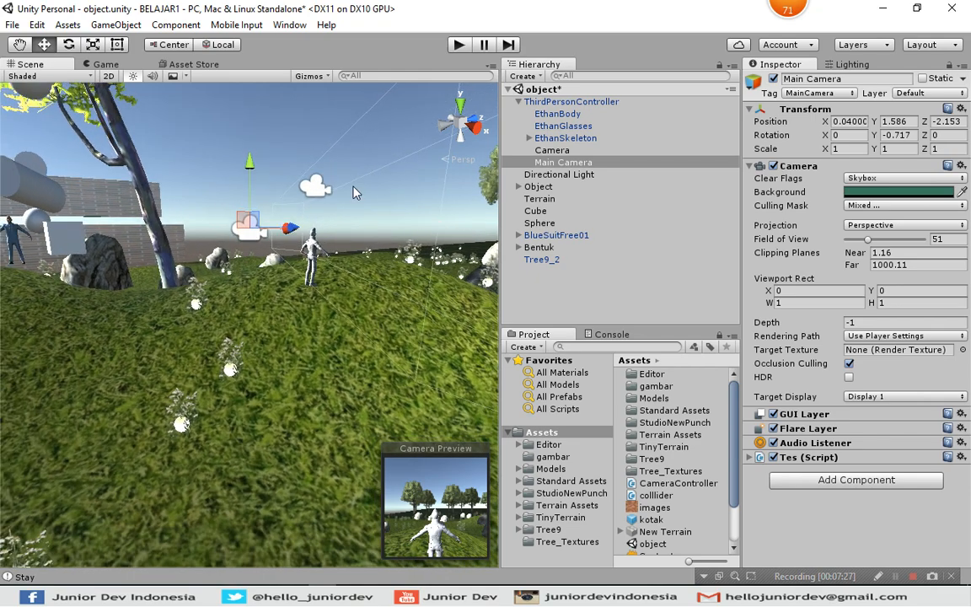
scroll(354, 193, down, 1)
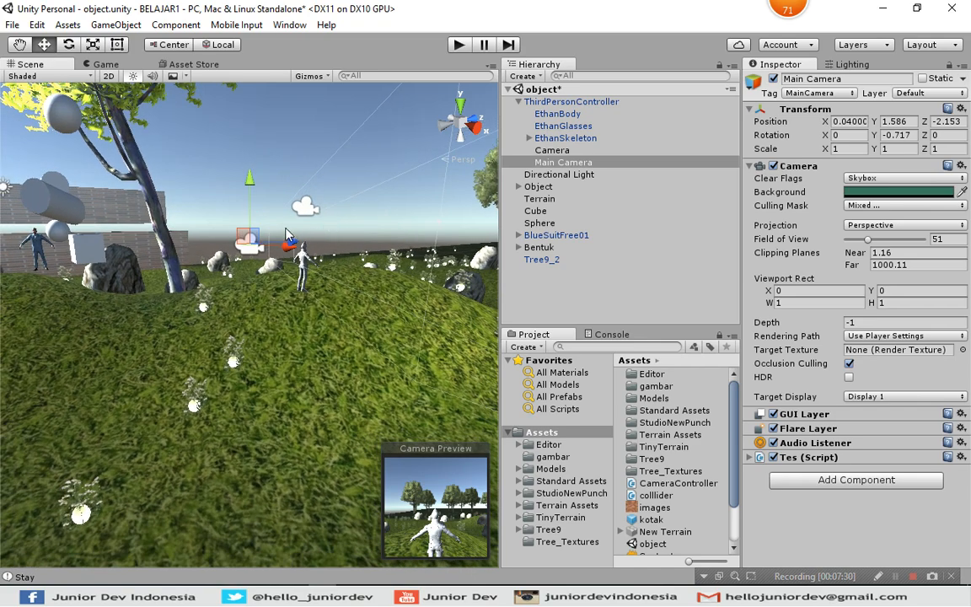
alt+drag(337, 153, 425, 148)
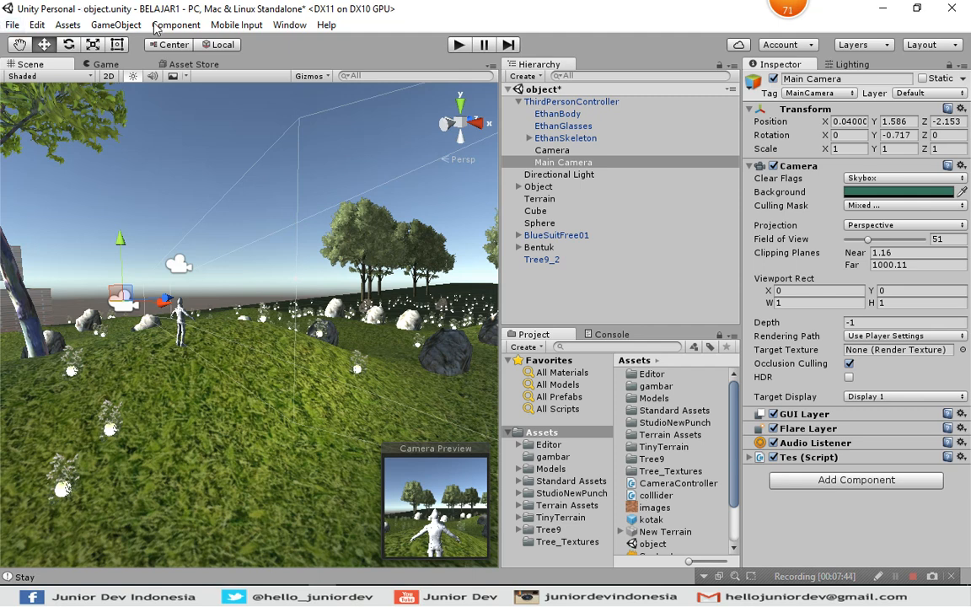
click(304, 124)
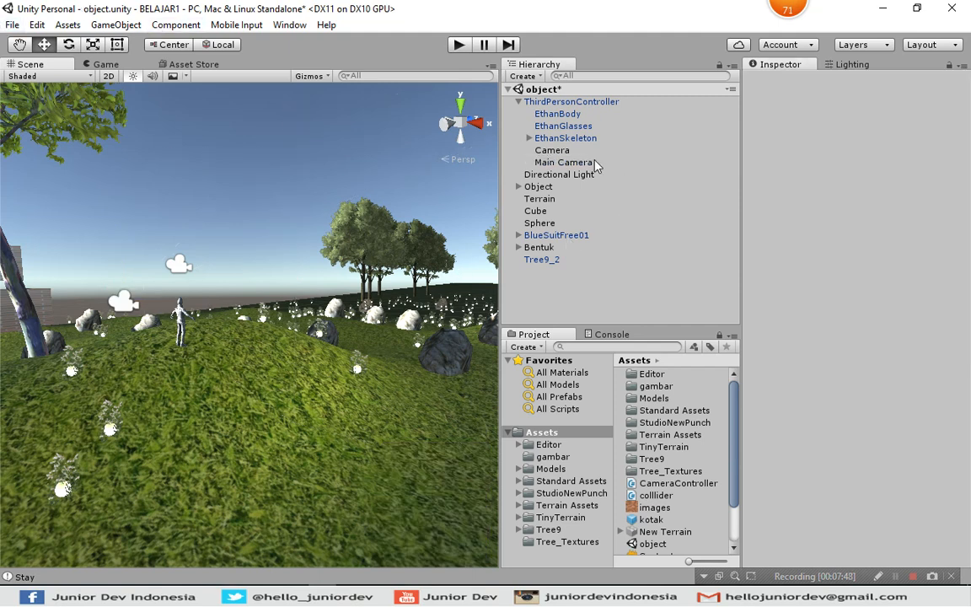
click(567, 161)
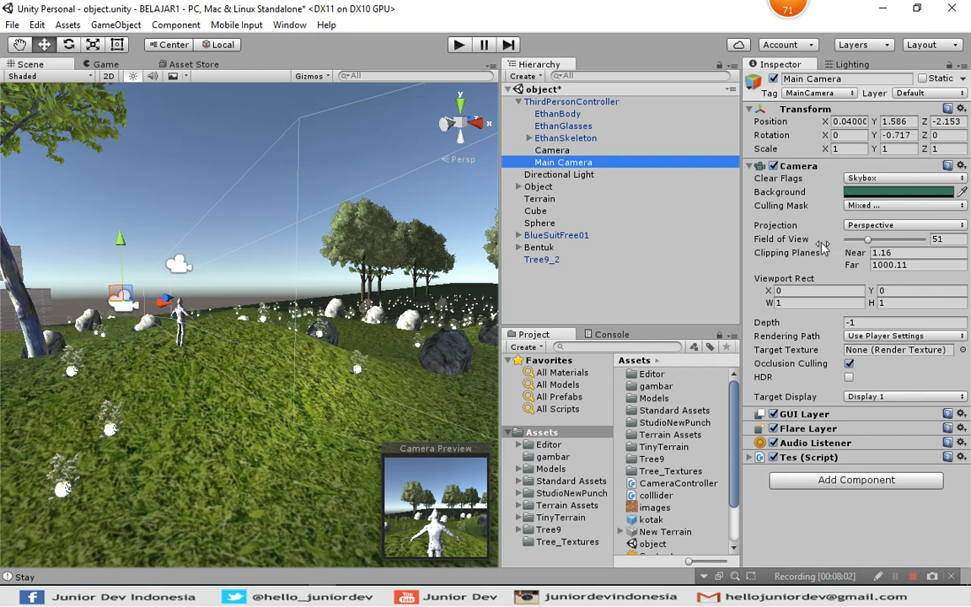
Vary the Main Camera's Field of View between about 50.7 and 61, finishing at 60.2.
click(779, 240)
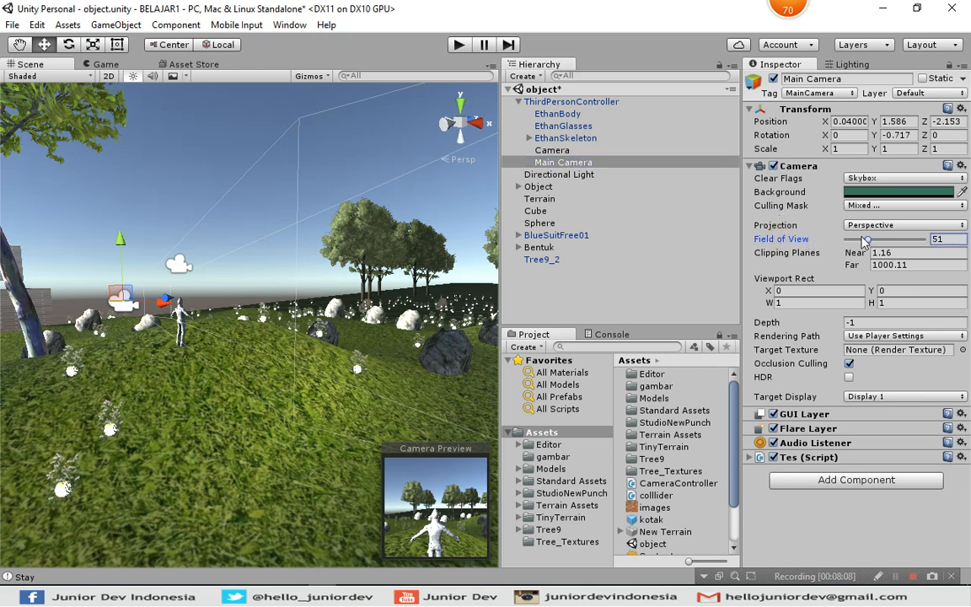
click(802, 240)
mouse_move(802, 240)
mouse_down()
mouse_move(766, 243)
mouse_move(816, 240)
mouse_up()
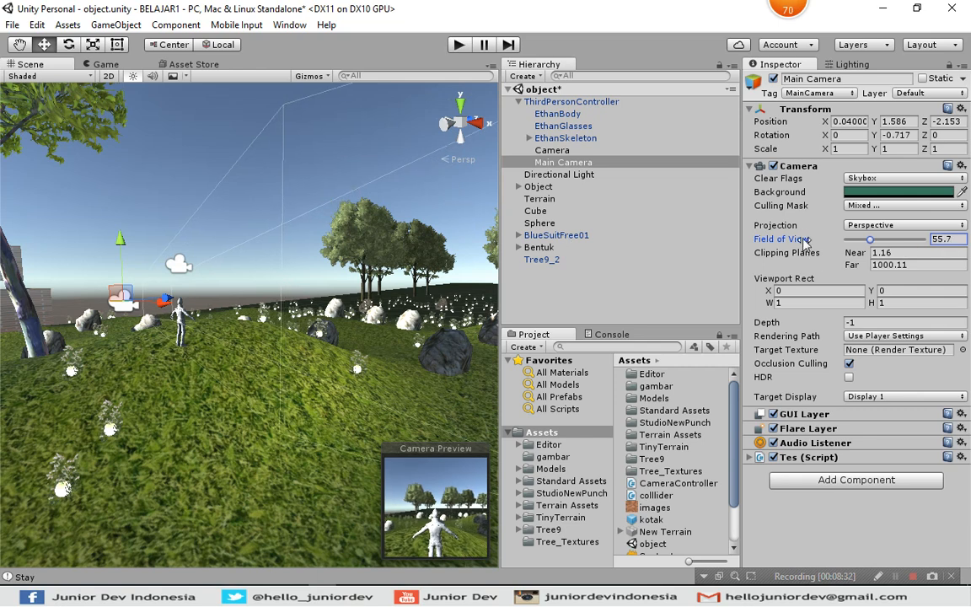
mouse_move(804, 240)
mouse_down()
mouse_move(773, 242)
mouse_move(816, 240)
mouse_up()
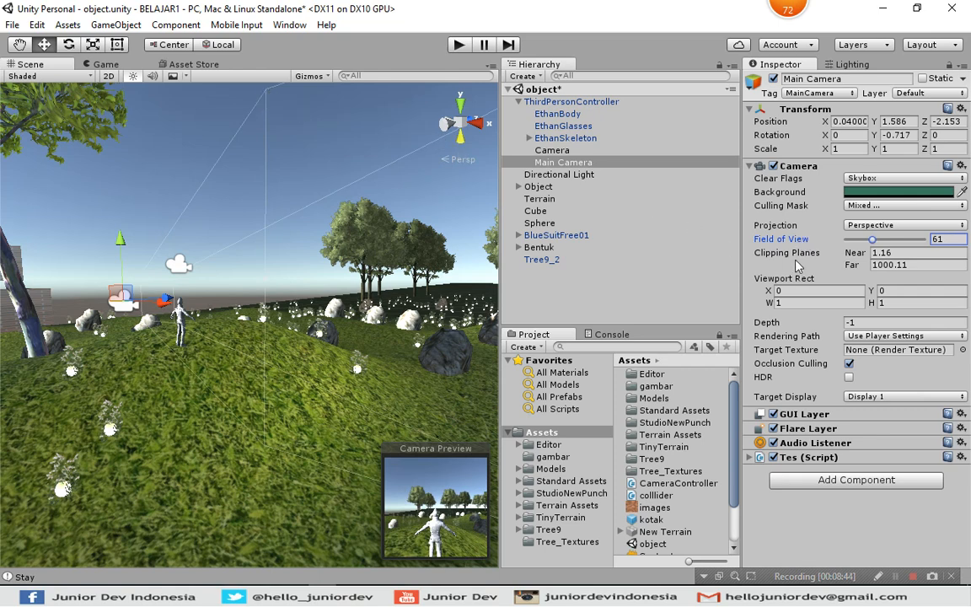
click(804, 240)
drag(805, 241, 765, 242)
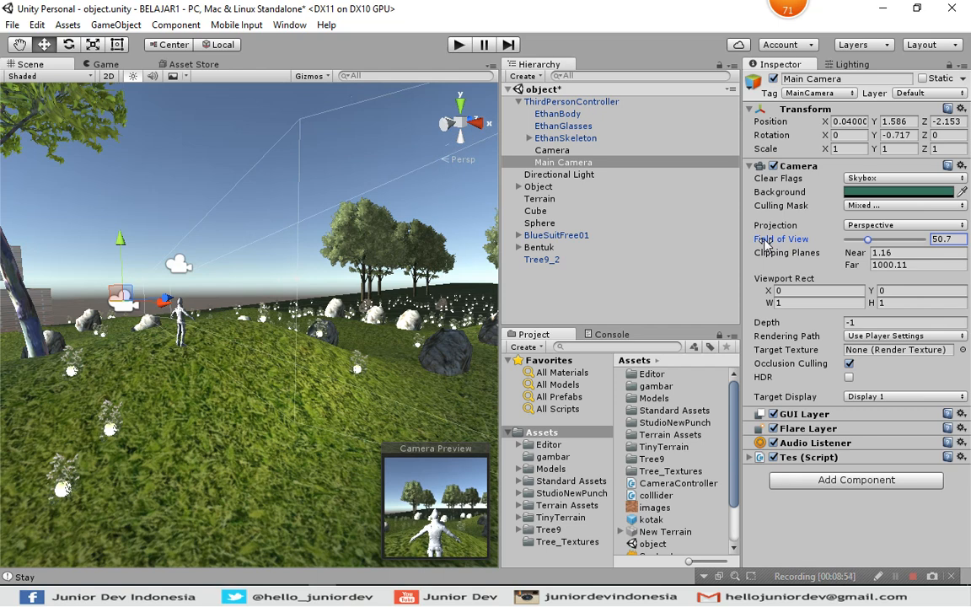
drag(766, 242, 797, 243)
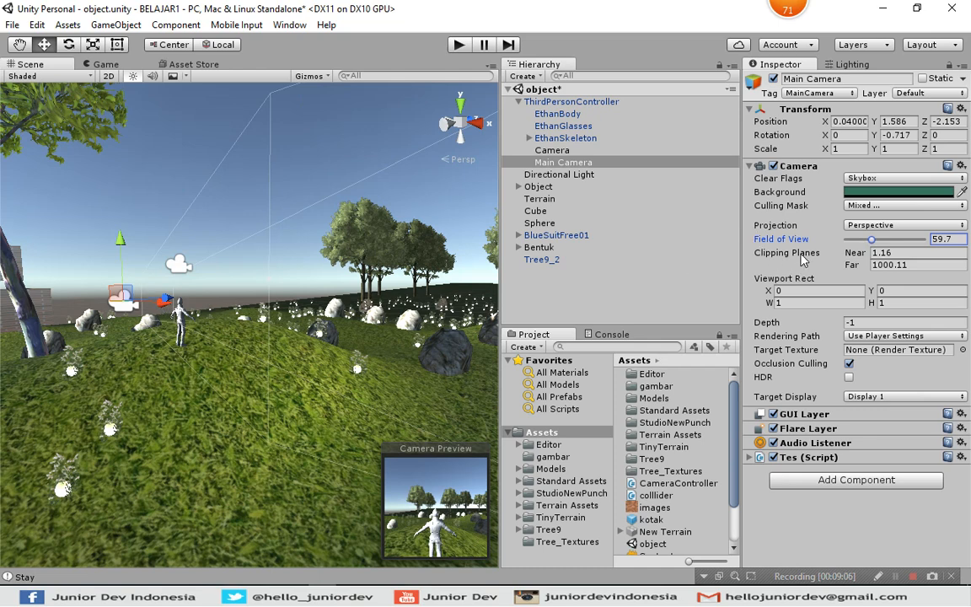
drag(791, 239, 793, 240)
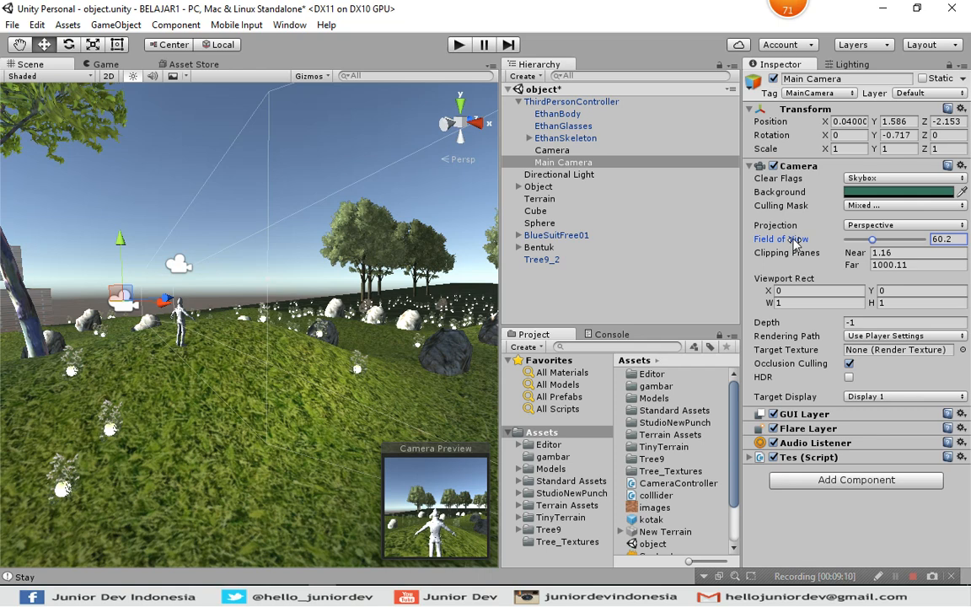
Fine-tune the Main Camera's Field of View to about 59.39 by reshaping its frustum in the scene.
right_drag(369, 214, 403, 173)
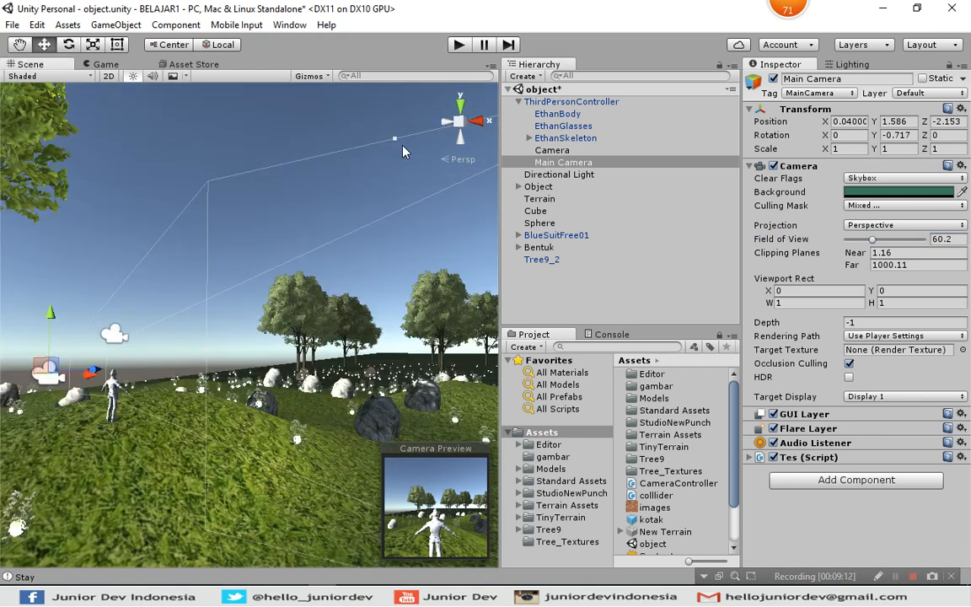
click(395, 139)
mouse_move(394, 144)
mouse_down()
mouse_move(396, 176)
mouse_move(402, 141)
mouse_up()
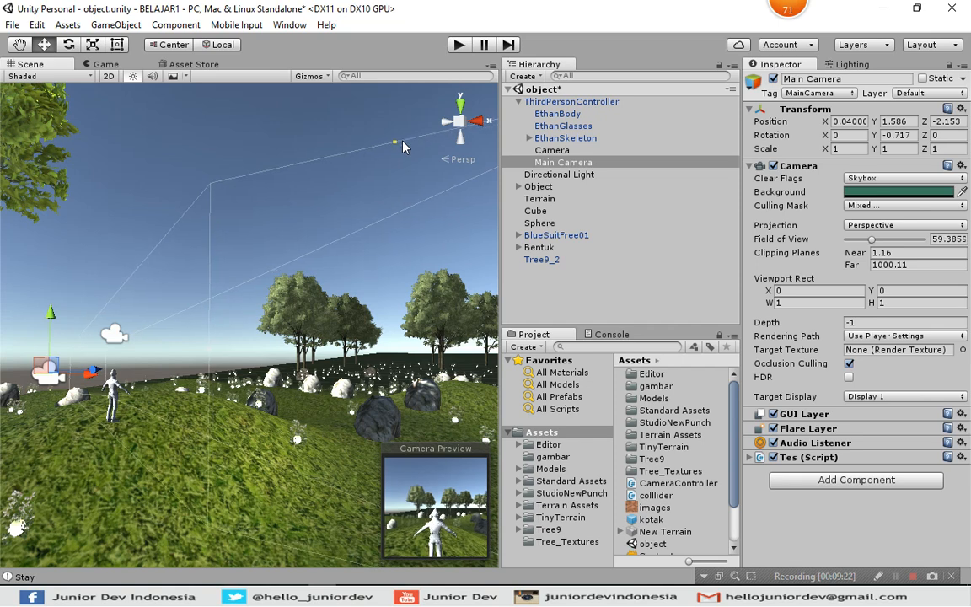
key(alt)
click(779, 240)
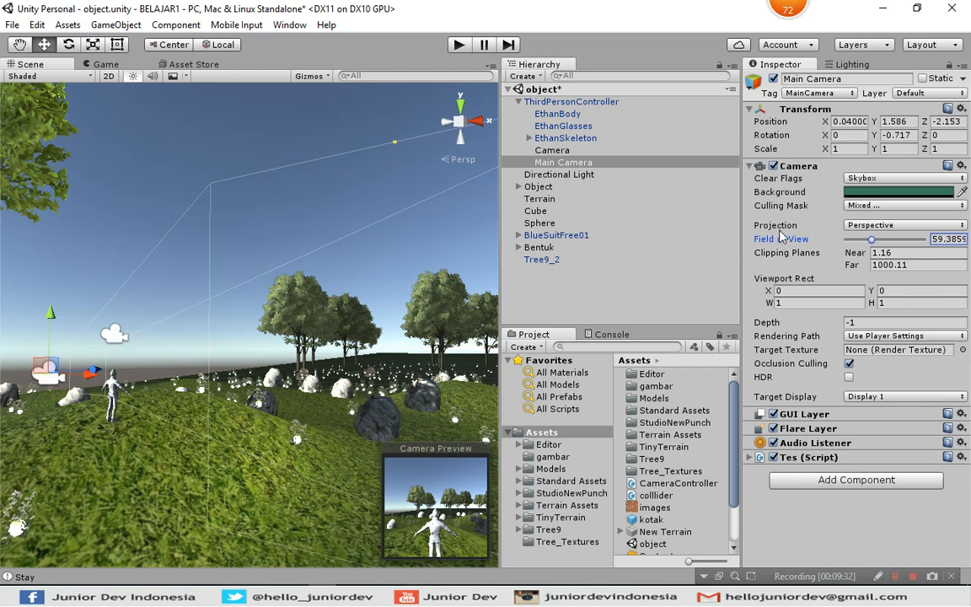
Switch the Main Camera's Projection between Orthographic and Perspective to compare the views, finishing on Orthographic.
click(773, 226)
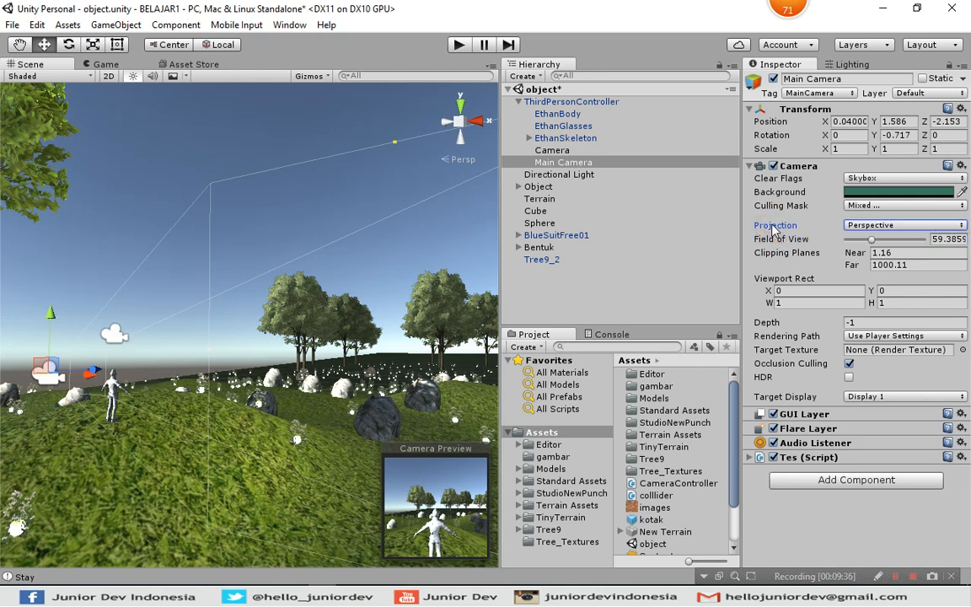
click(858, 227)
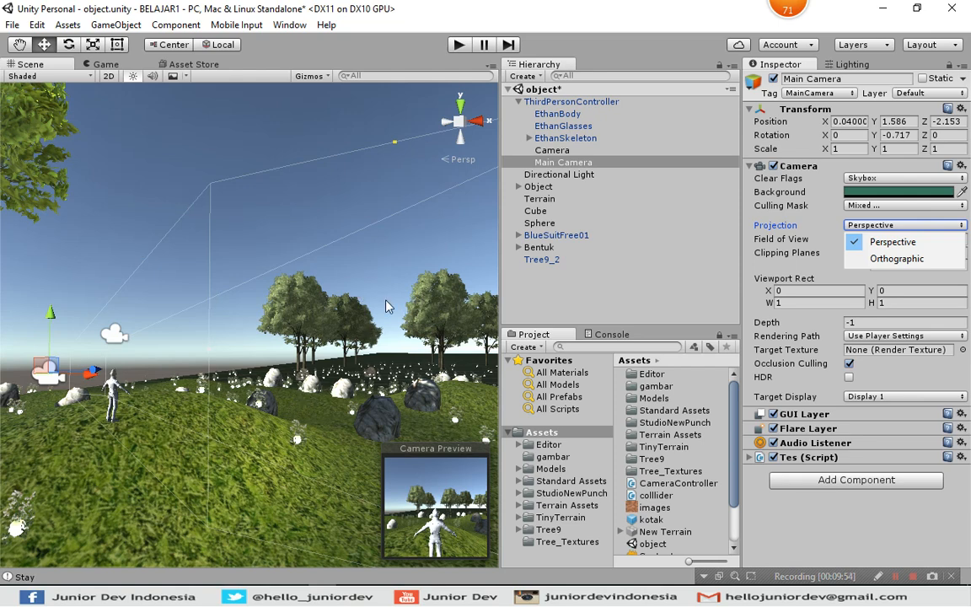
click(881, 261)
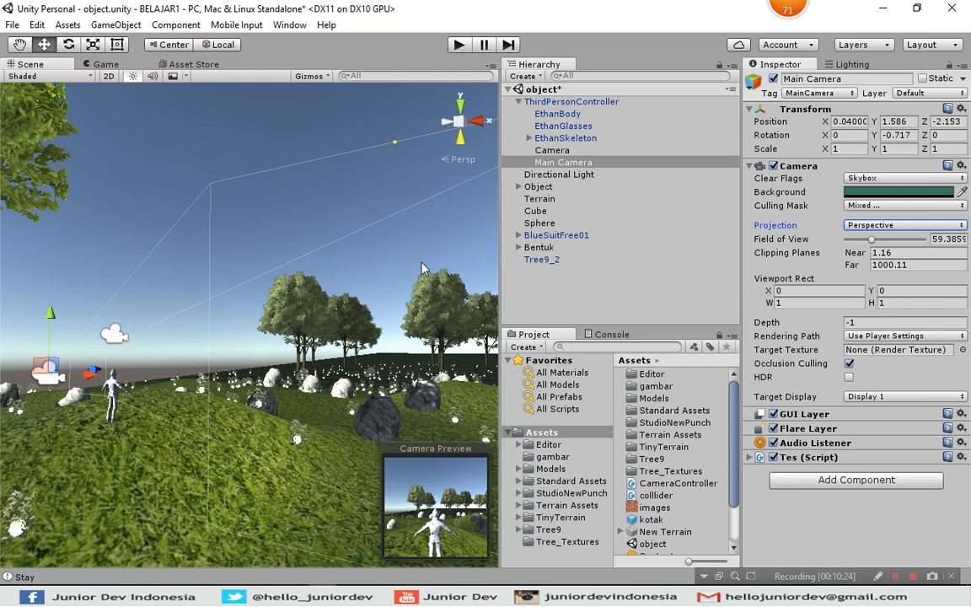
click(870, 234)
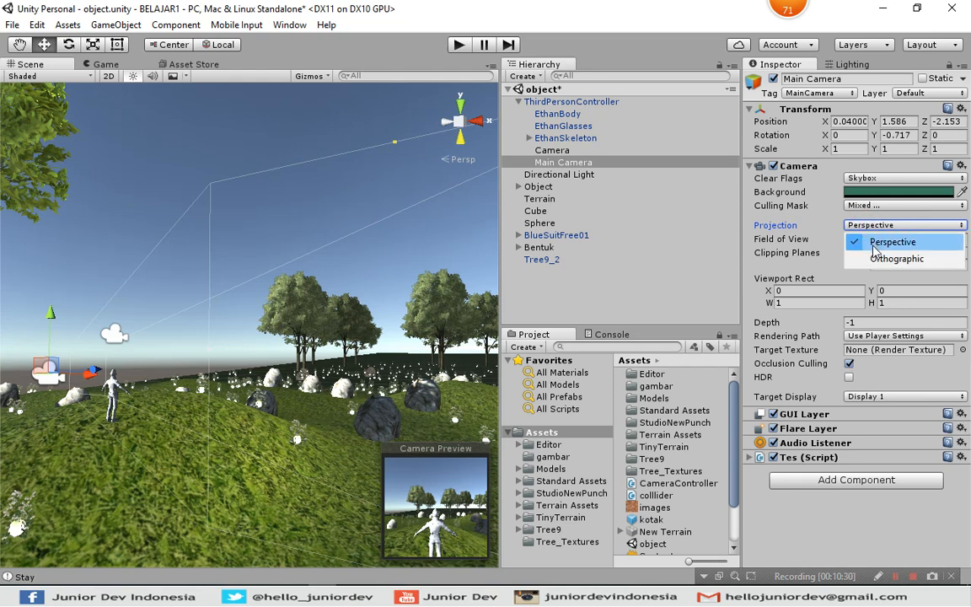
click(875, 258)
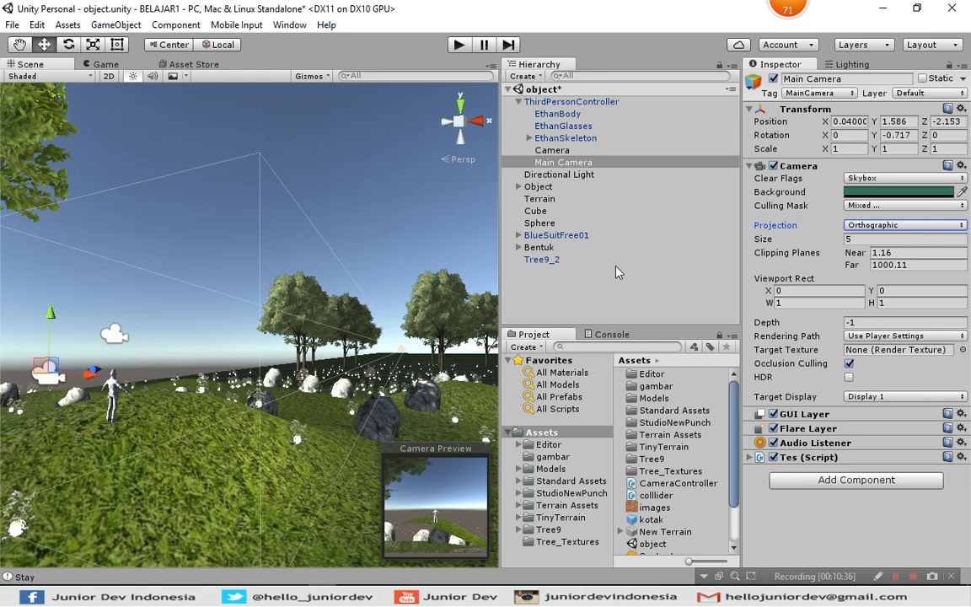
click(876, 229)
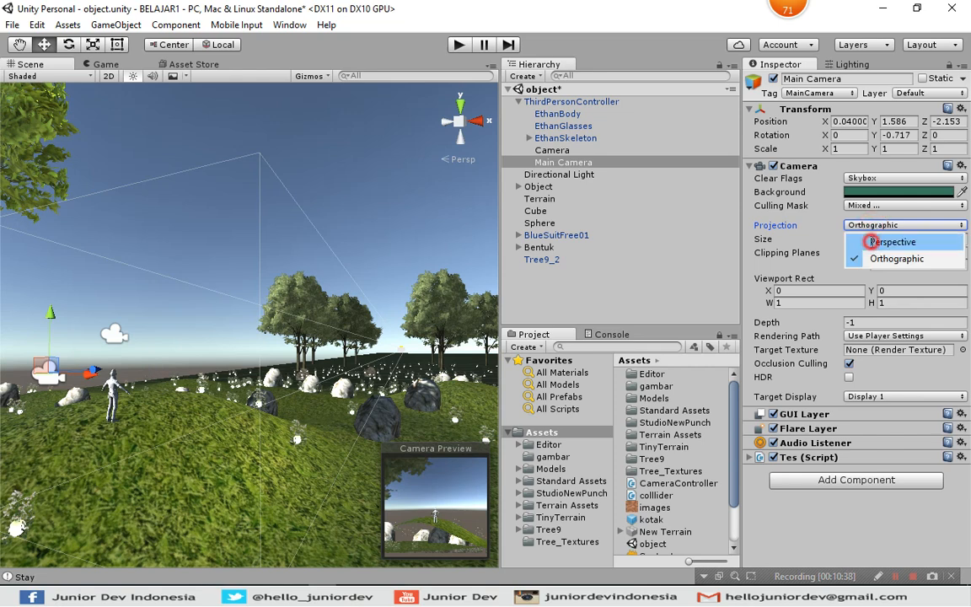
click(869, 240)
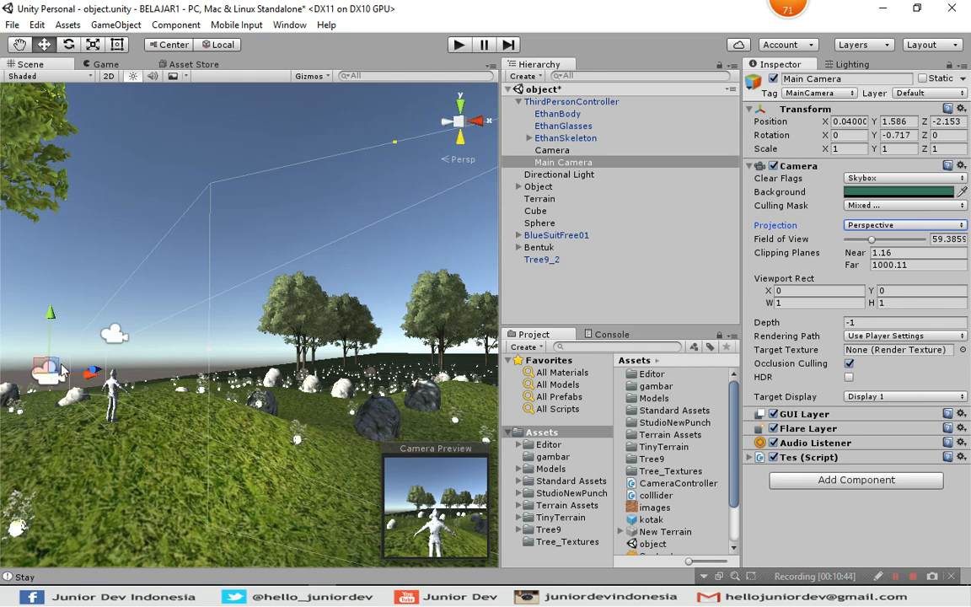
click(869, 232)
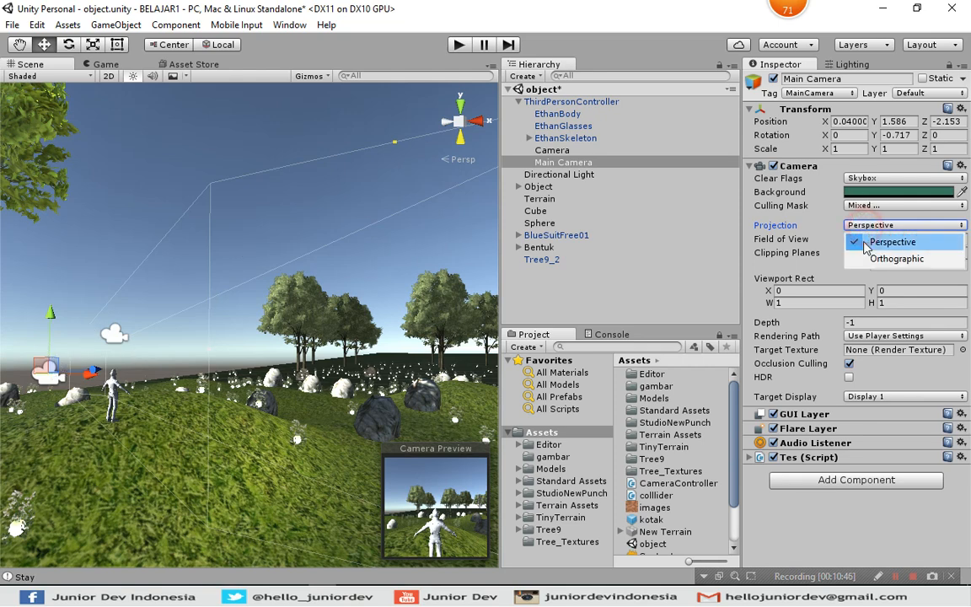
click(875, 258)
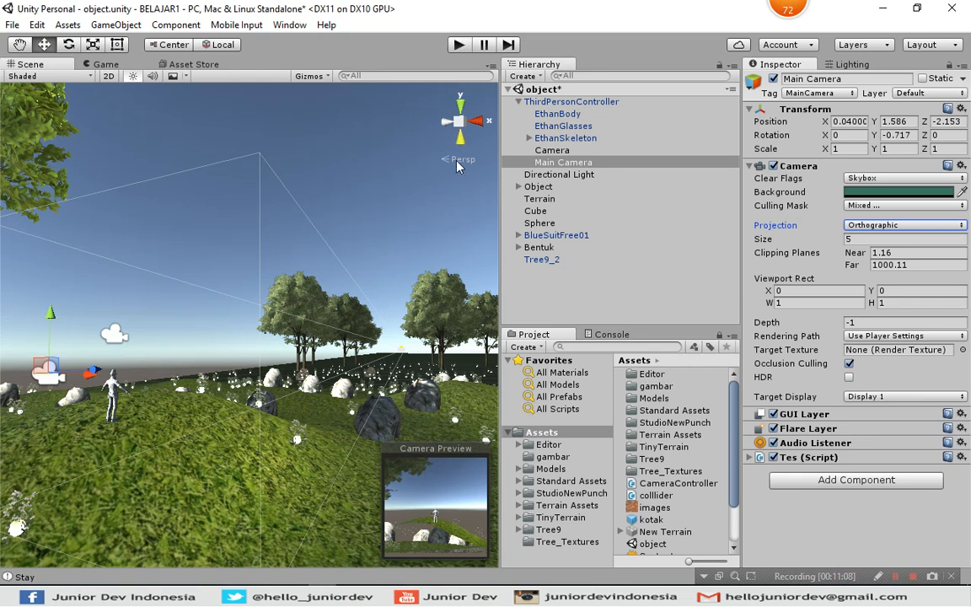
Run the game and steer the character around the terrain to check the orthographic view, ending play mode when done.
click(459, 44)
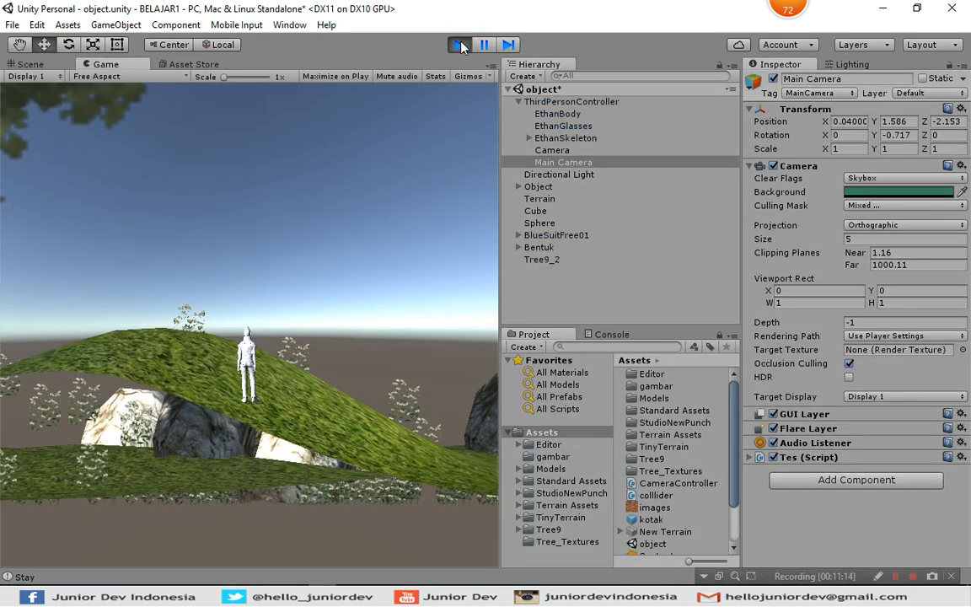
key(Right)
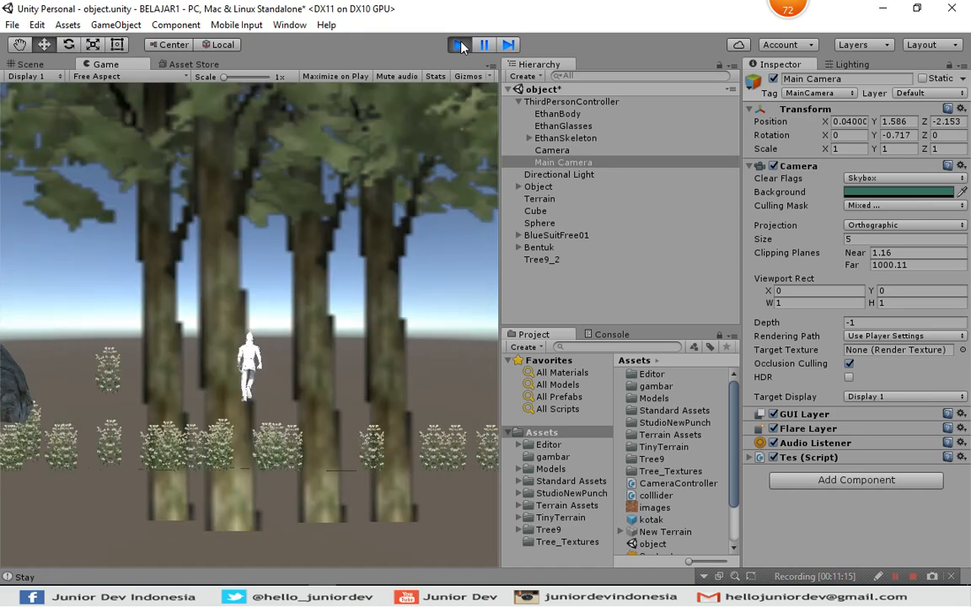
key(Left)
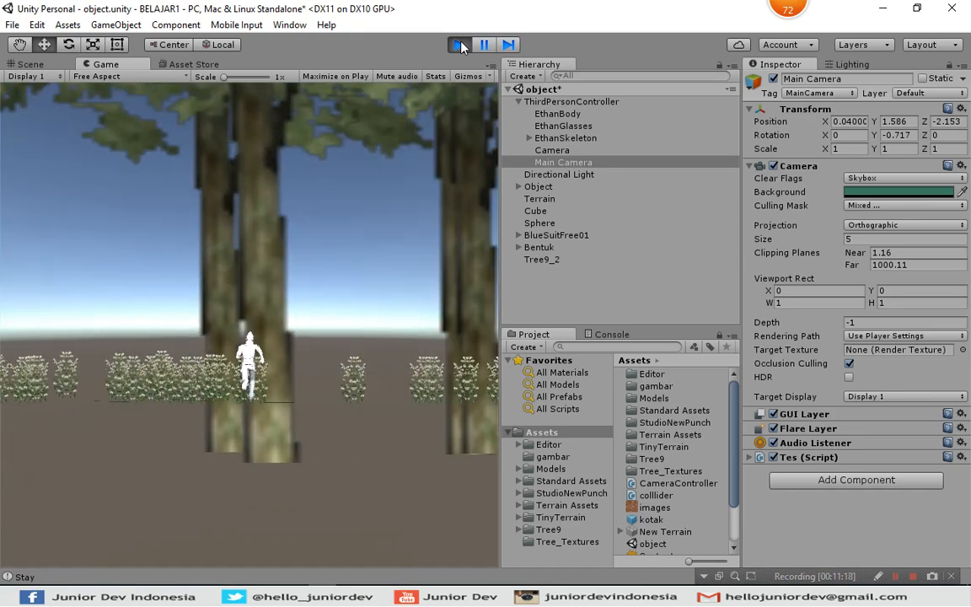
key(Left)
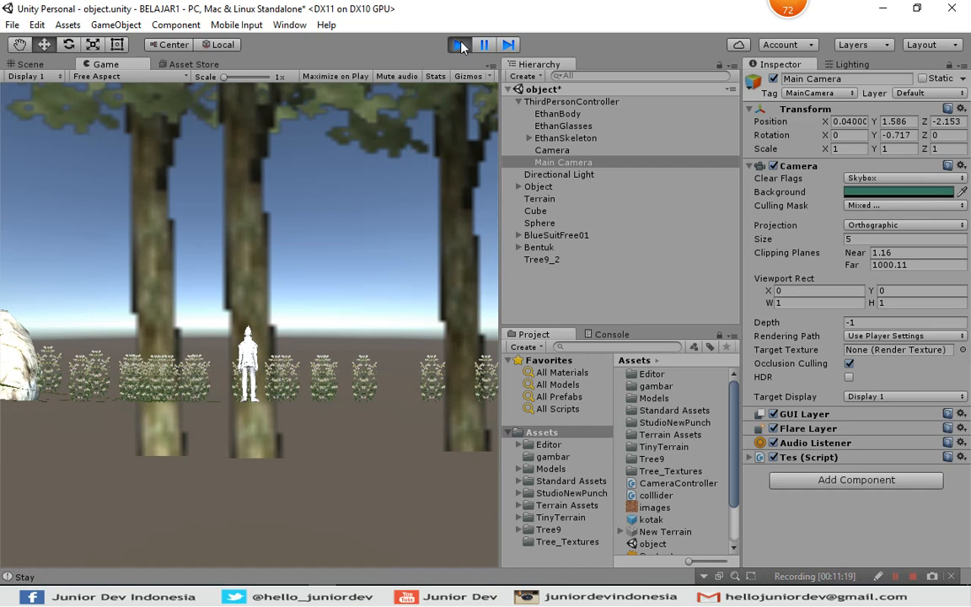
key(Left)
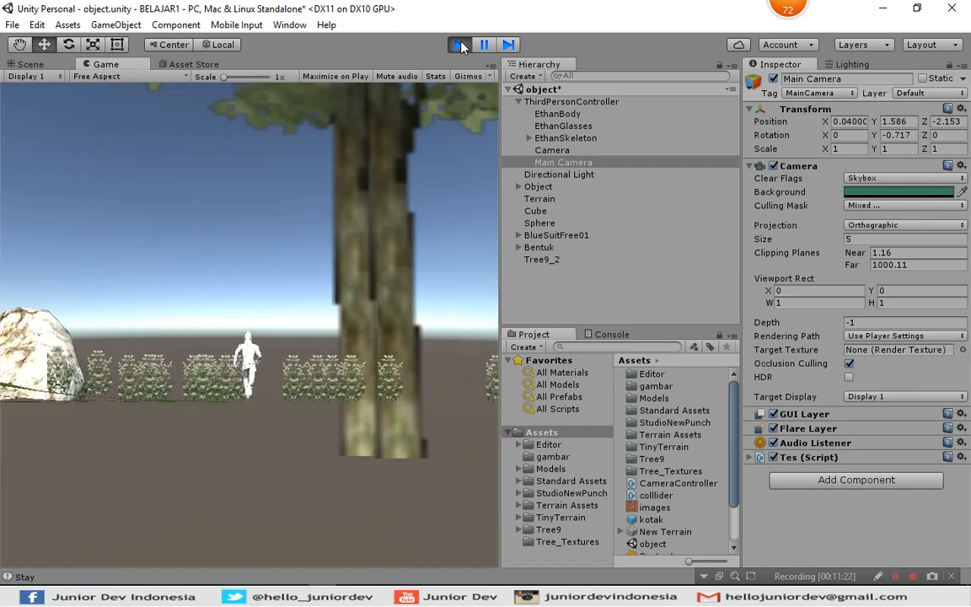
key(Left)
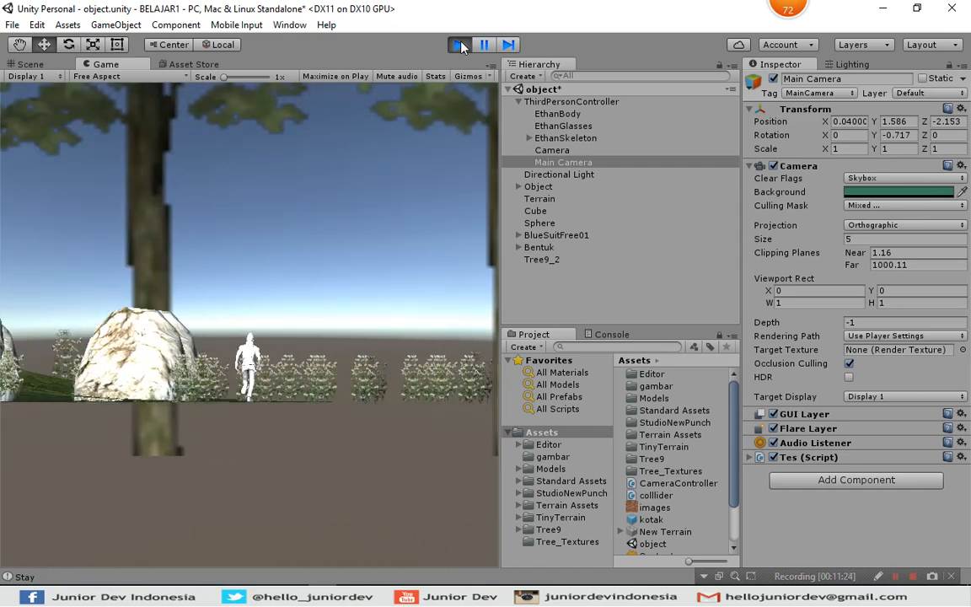
key(Left)
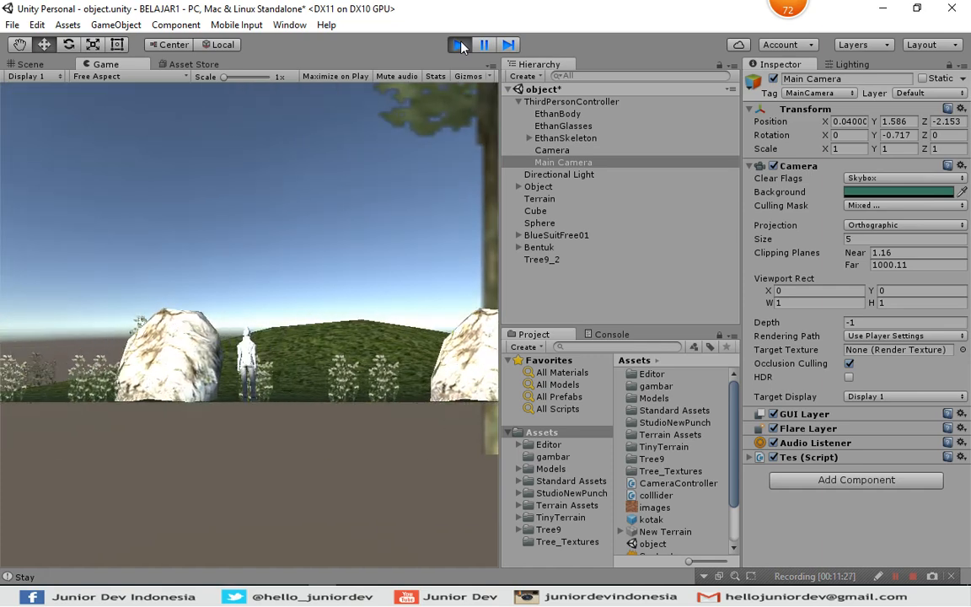
key(Left)
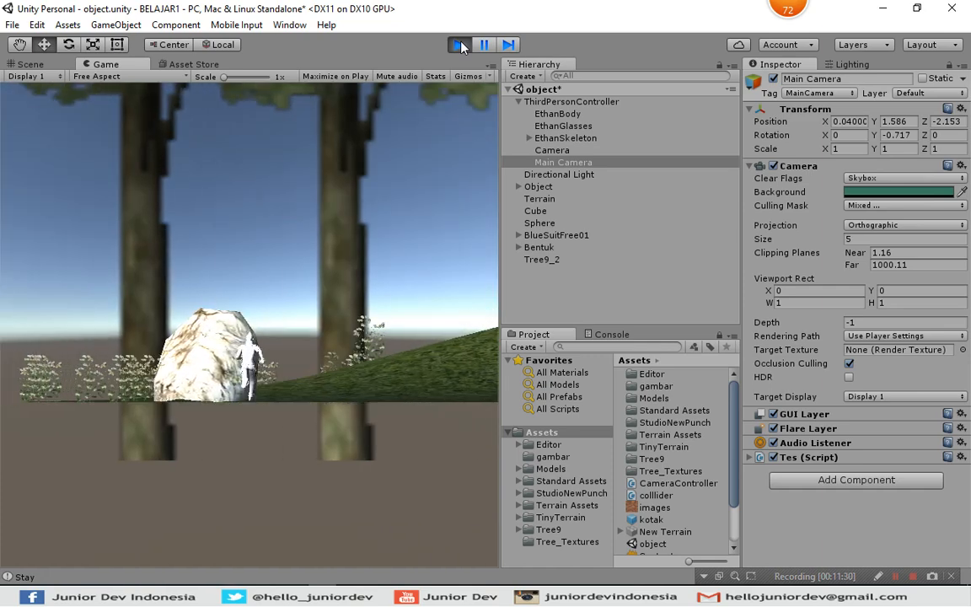
key(Left)
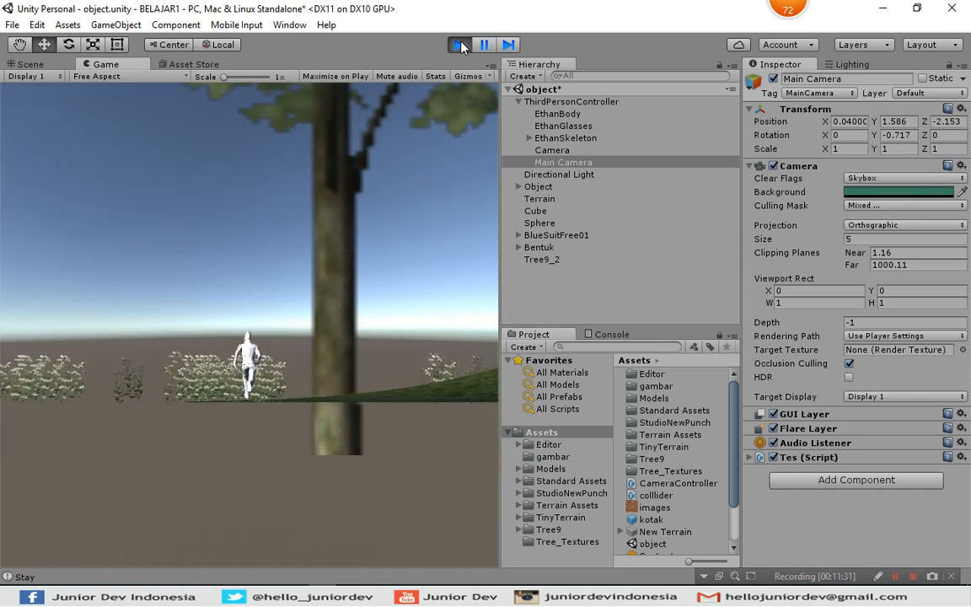
key(Right)
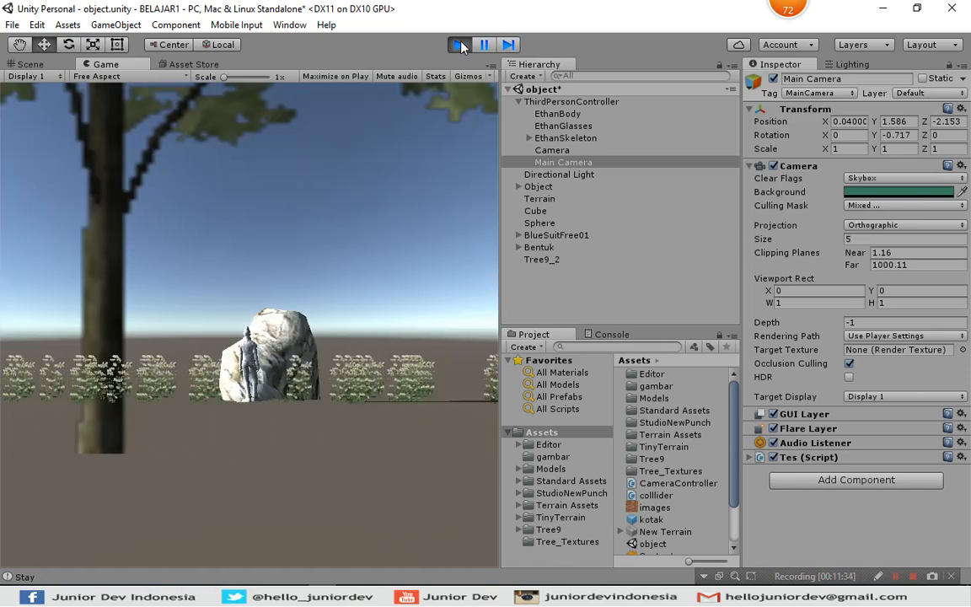
key(Left)
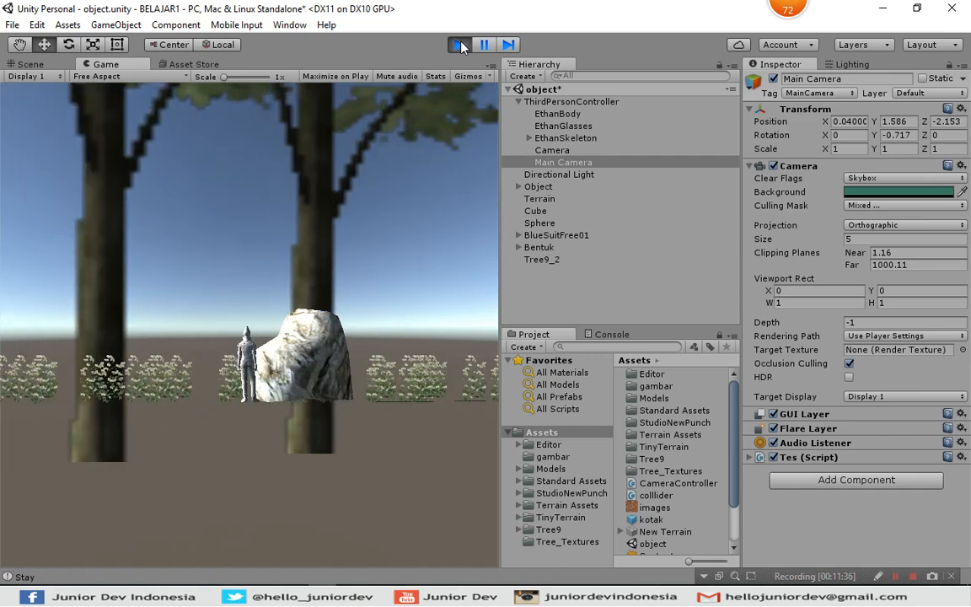
key(Left)
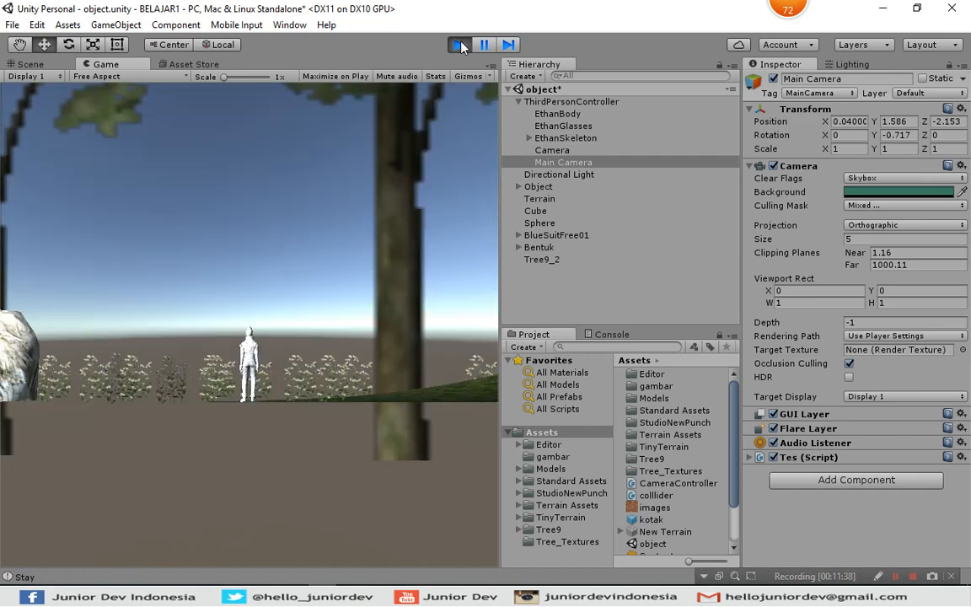
key(Left)
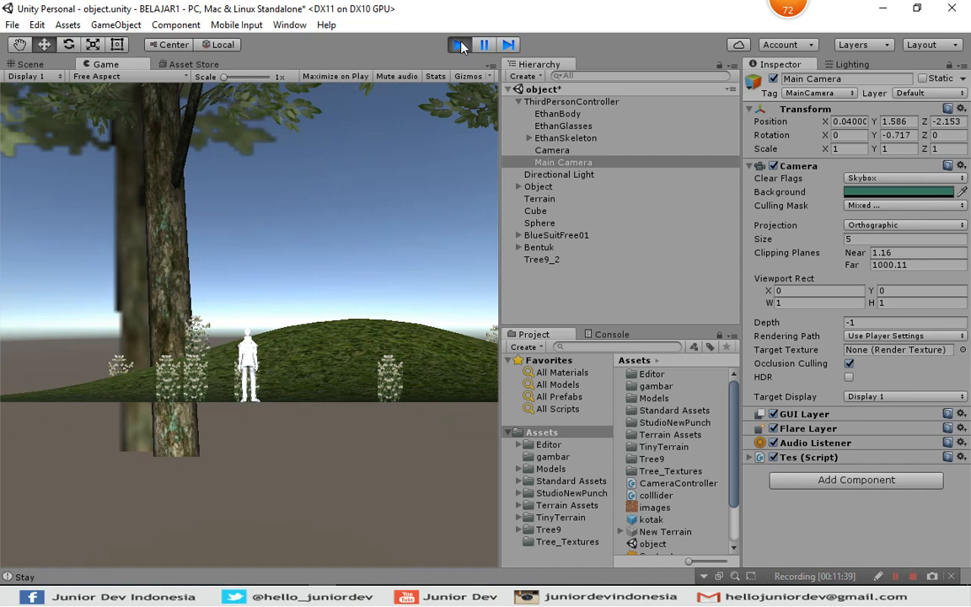
key(Left)
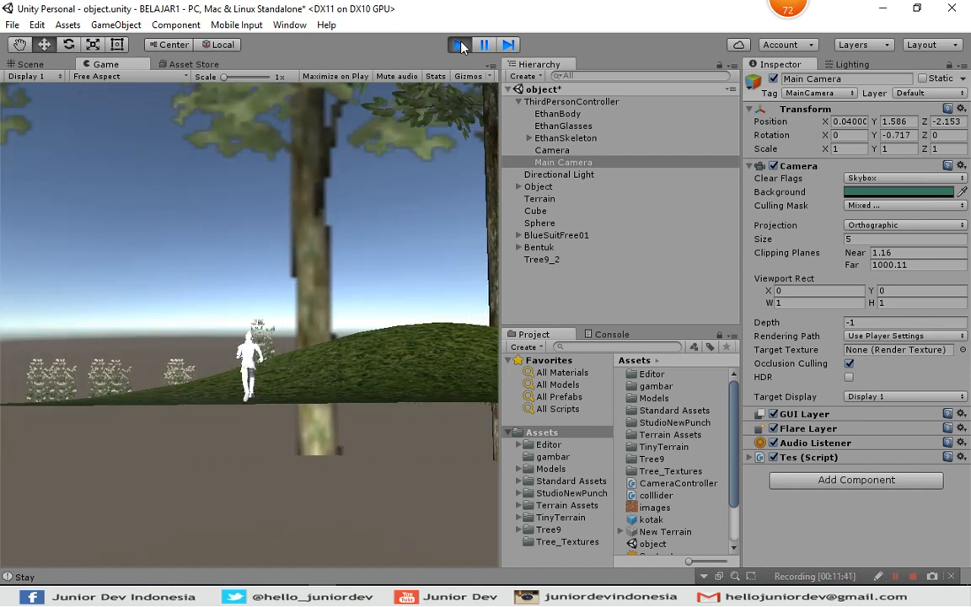
click(461, 47)
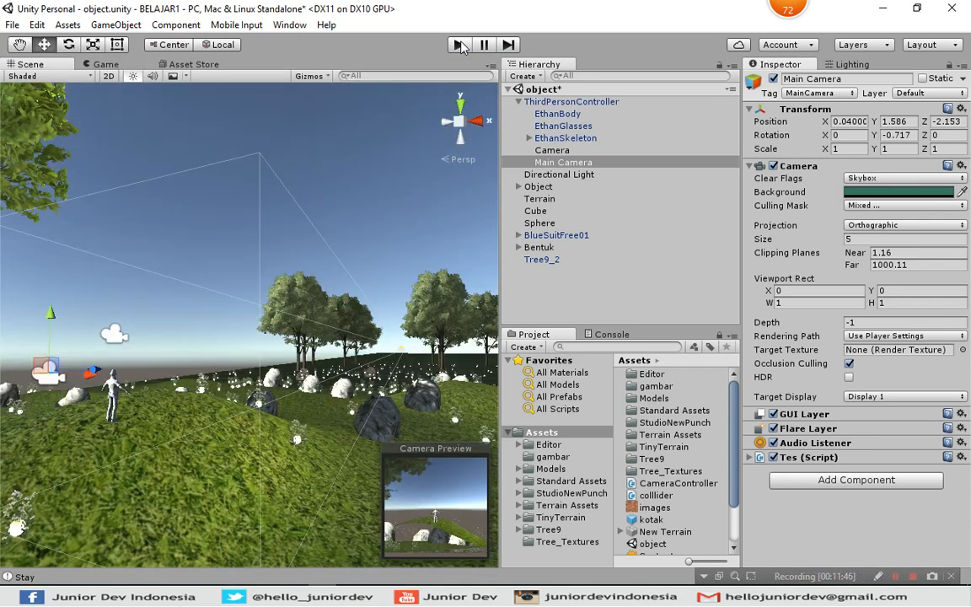
Raise the Main Camera to Y 5.27 and tilt it down toward the character to an X rotation of about 49.87.
drag(51, 316, 69, 152)
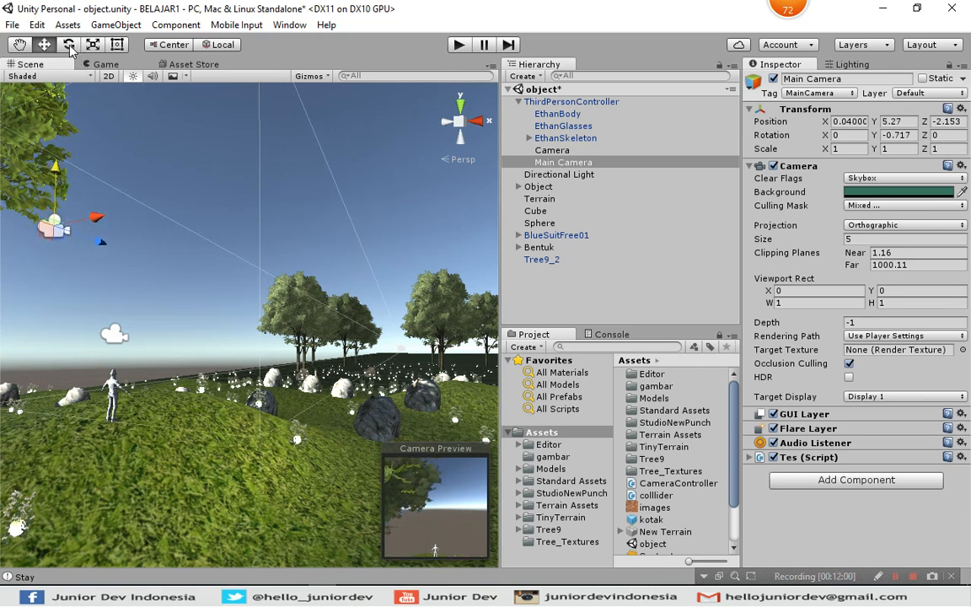
click(462, 108)
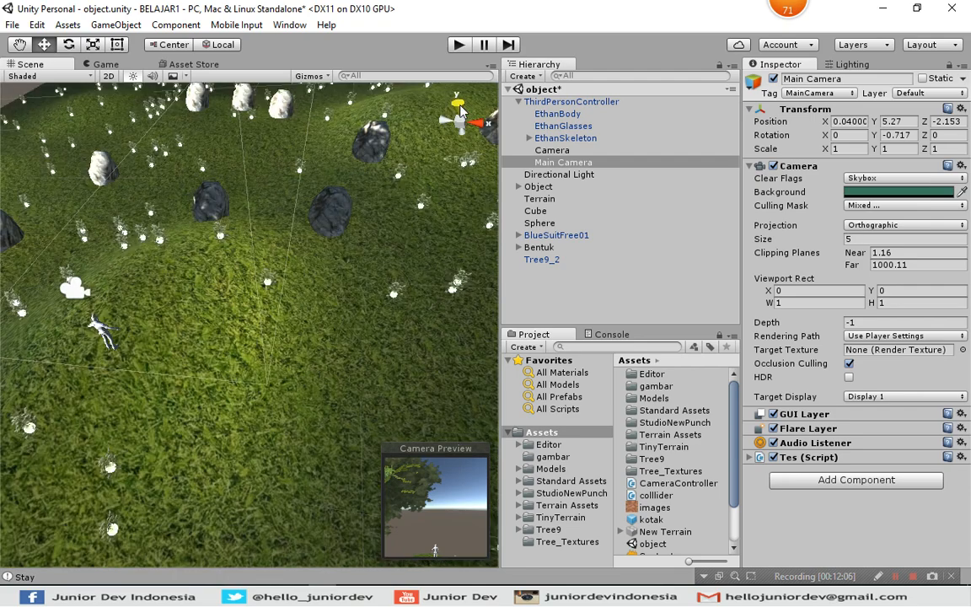
middle_drag(342, 263, 406, 263)
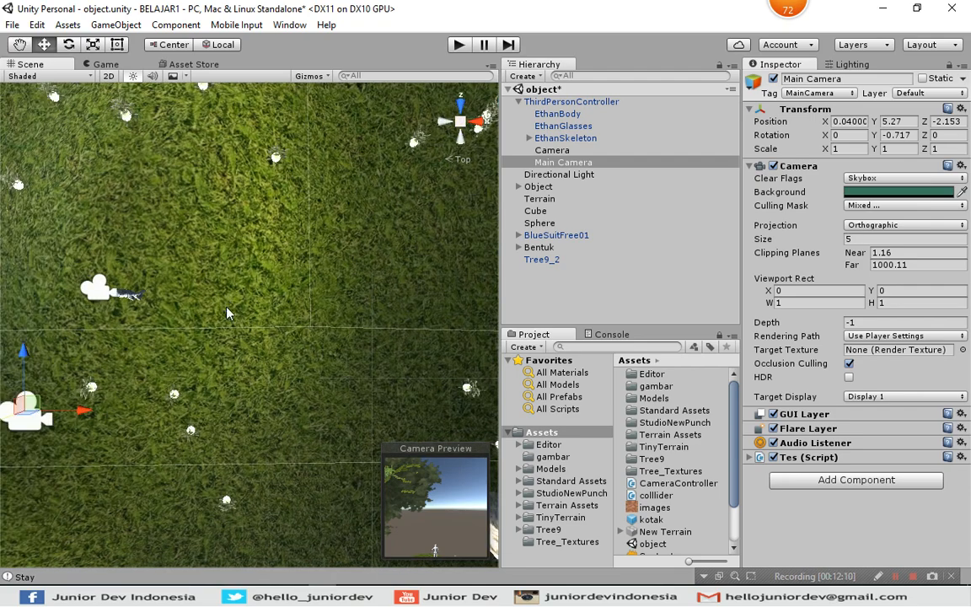
key(Left)
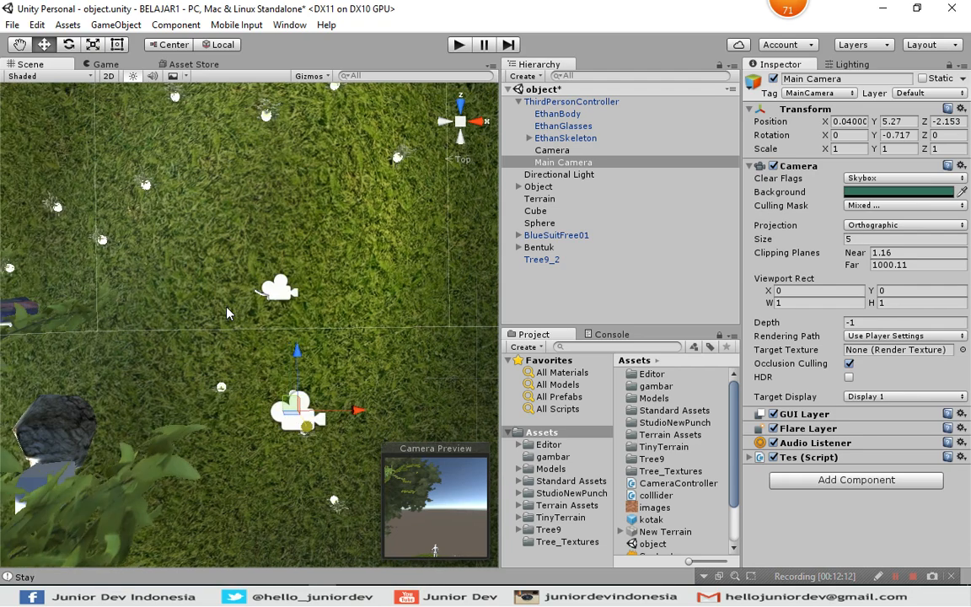
key(alt)
click(68, 44)
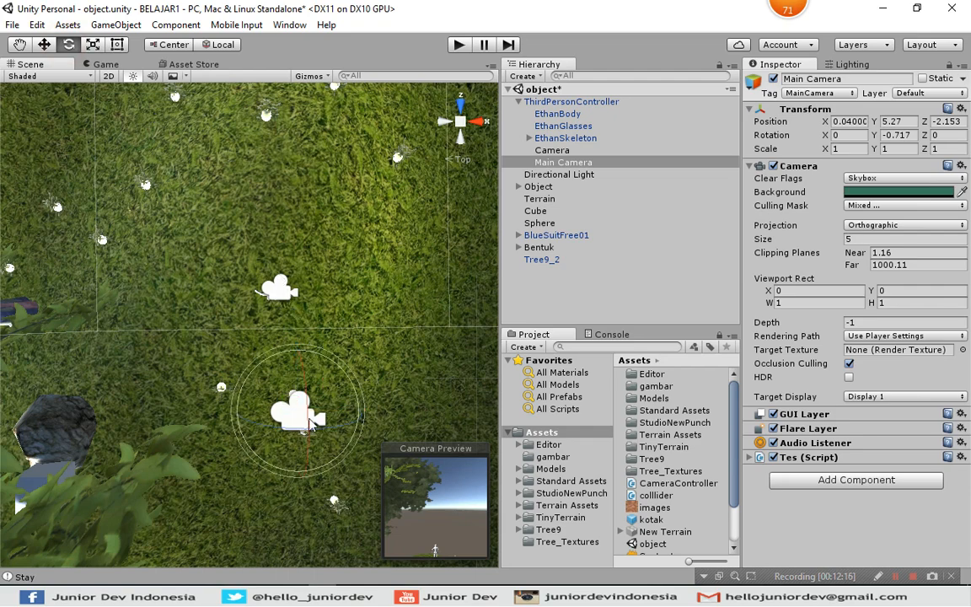
click(308, 420)
drag(308, 420, 309, 304)
Play-test the raised, tilted orthographic camera while walking the character forward, and stop the game.
click(459, 46)
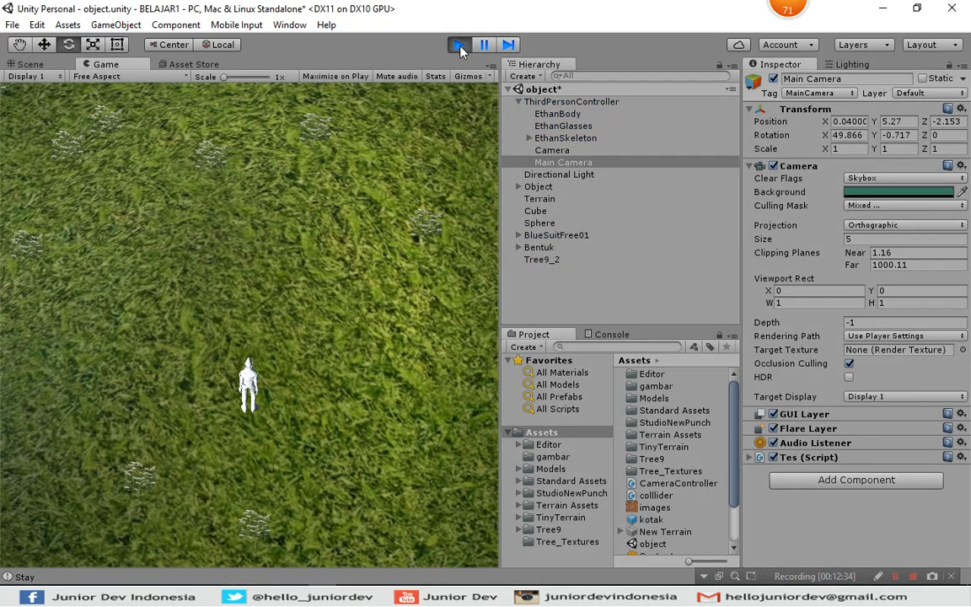
key(Up)
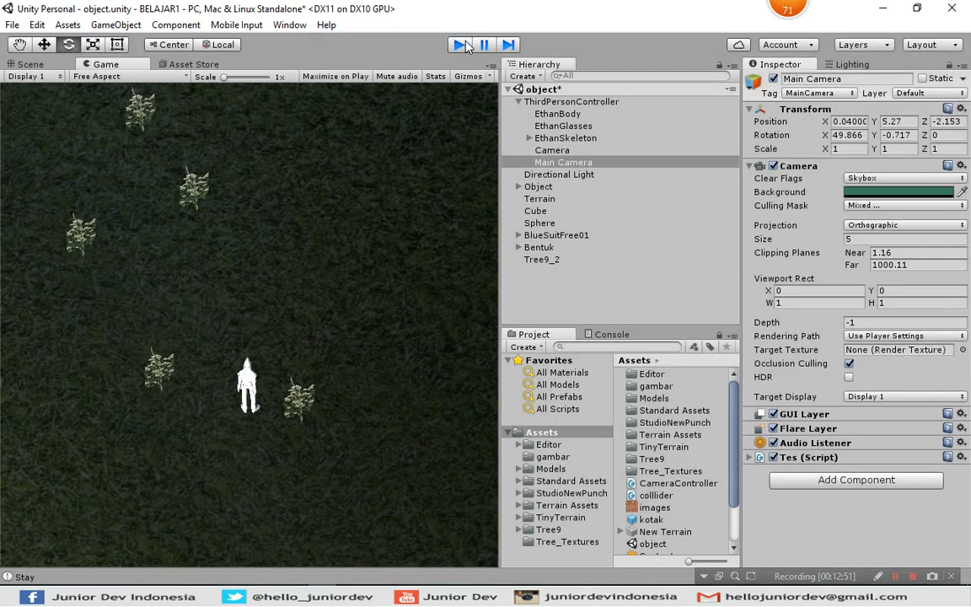
click(460, 44)
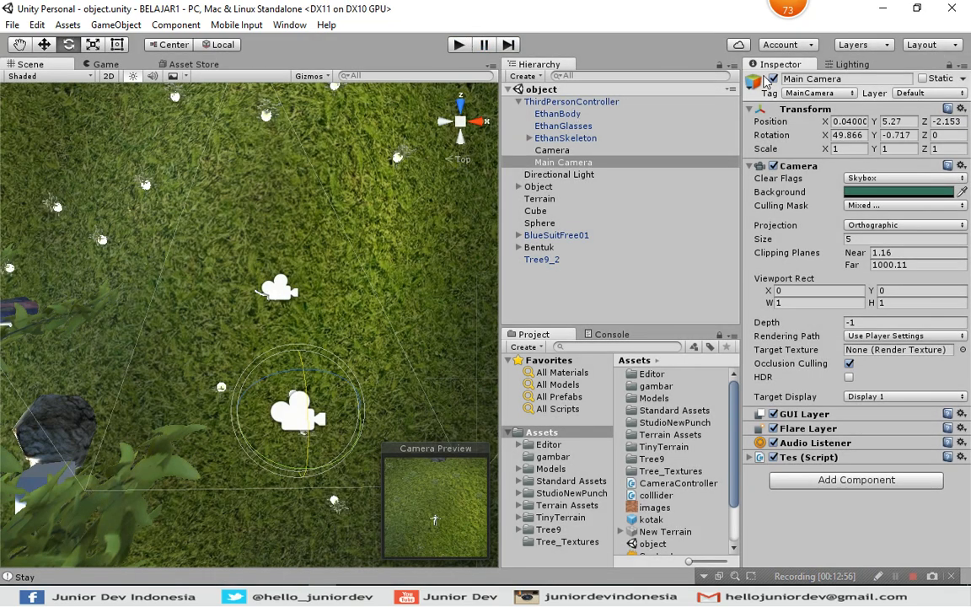
Set the Main Camera's Projection to Perspective and view the scene from the back.
click(872, 231)
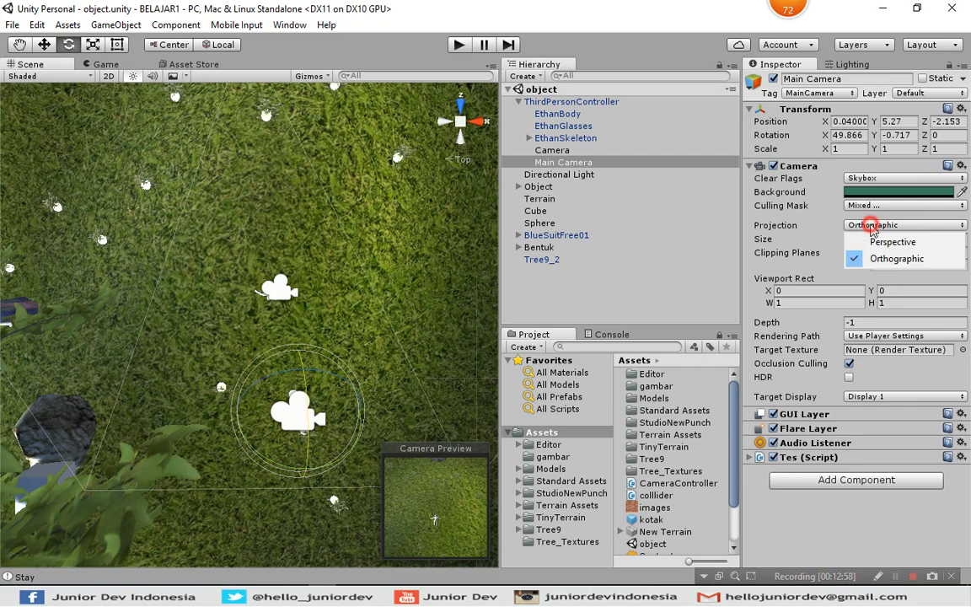
click(873, 239)
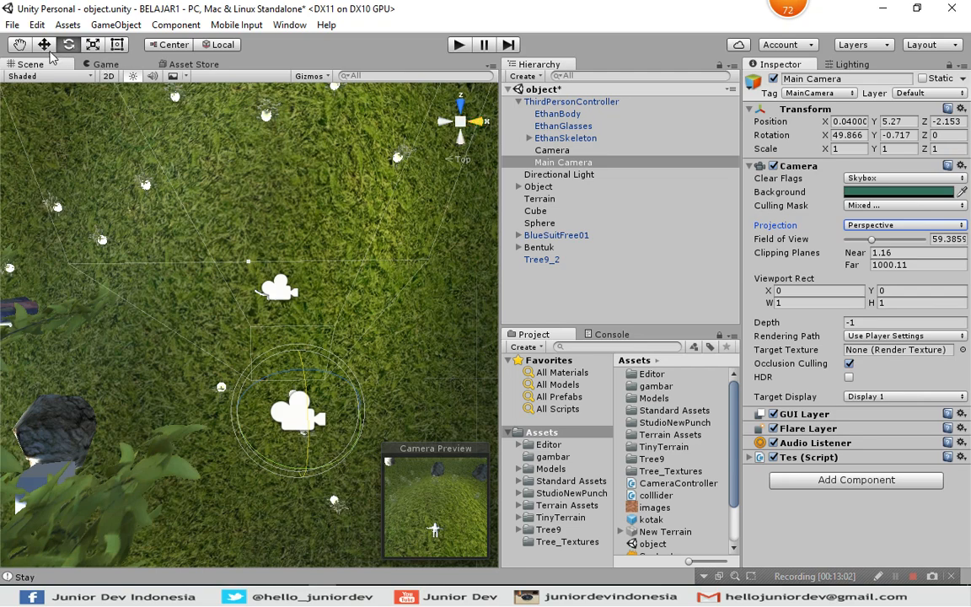
click(462, 145)
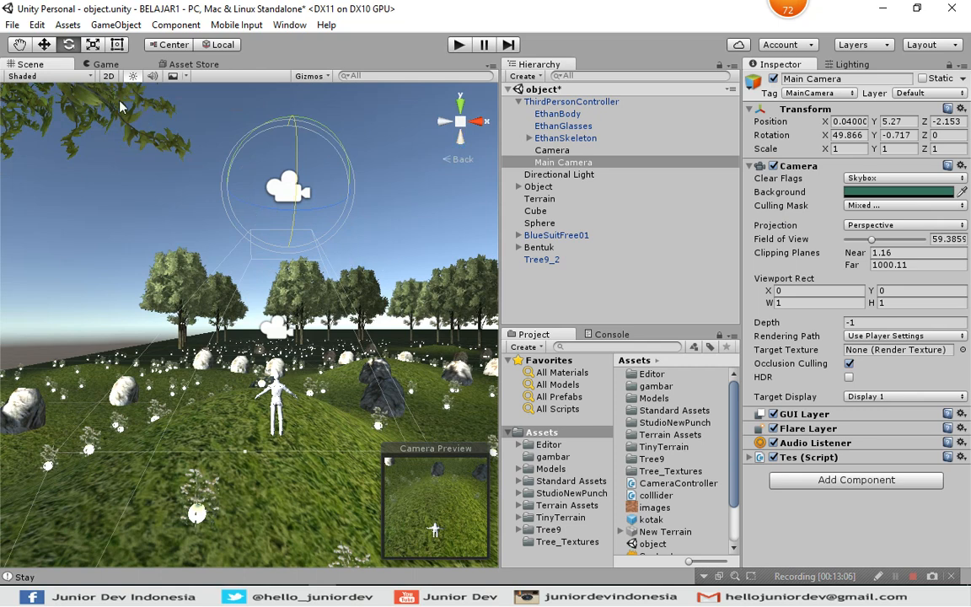
Lower the Main Camera to Y 1.72 and Z -1.5 behind the character, and level its X rotation to about 3.74.
click(45, 45)
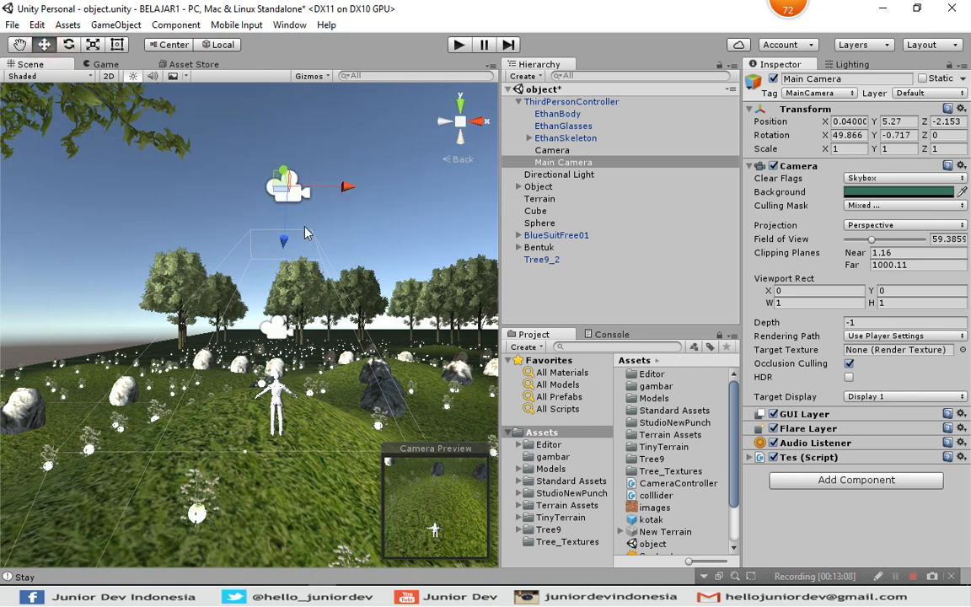
drag(283, 242, 285, 310)
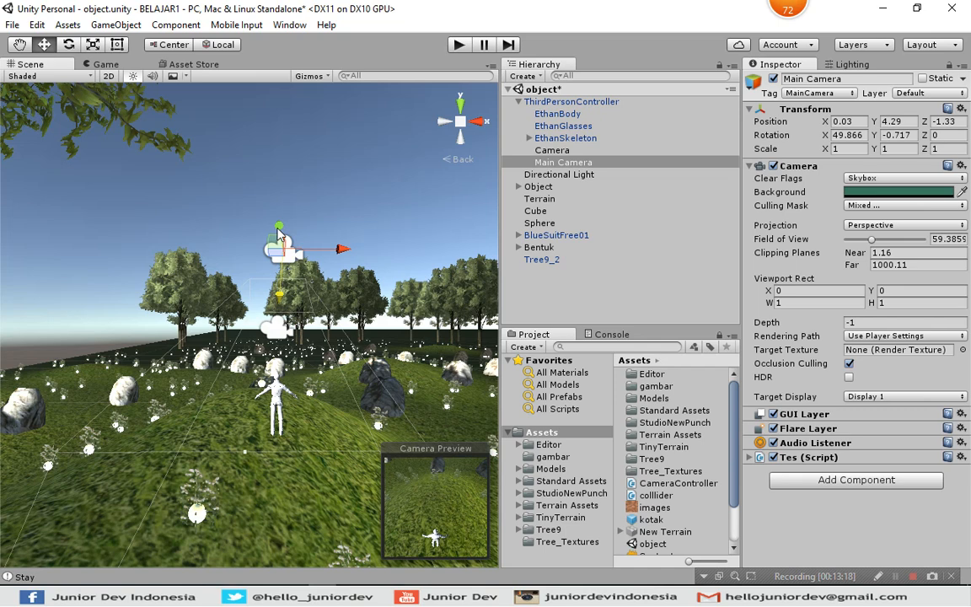
key(e)
drag(280, 234, 295, 299)
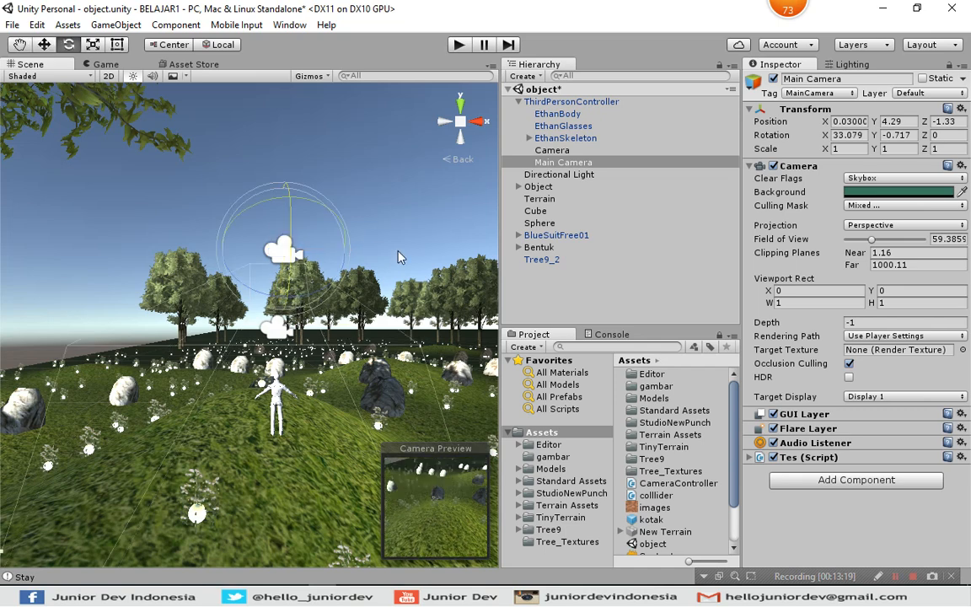
drag(268, 217, 312, 210)
key(w)
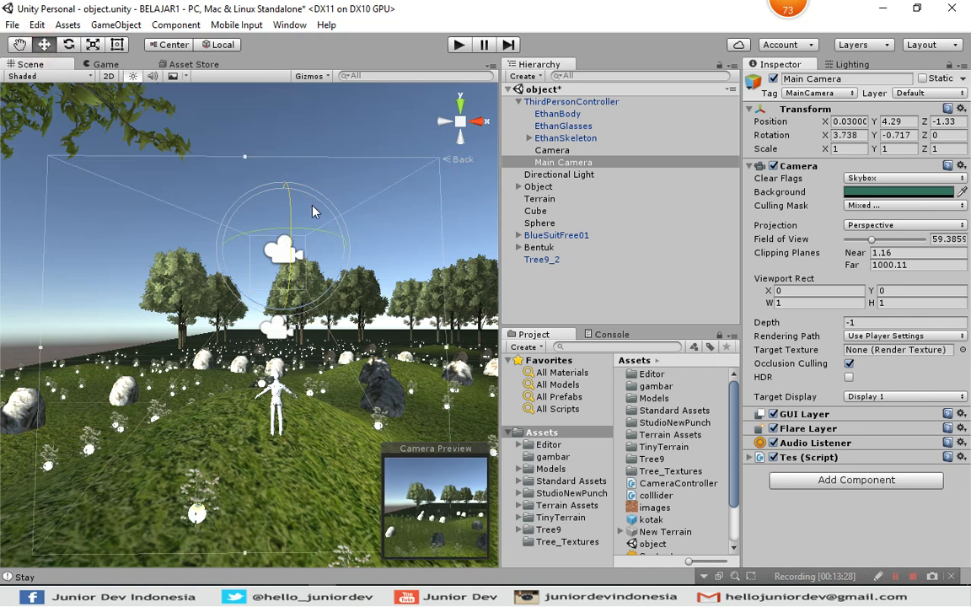
drag(285, 199, 289, 379)
key(ctrl+z)
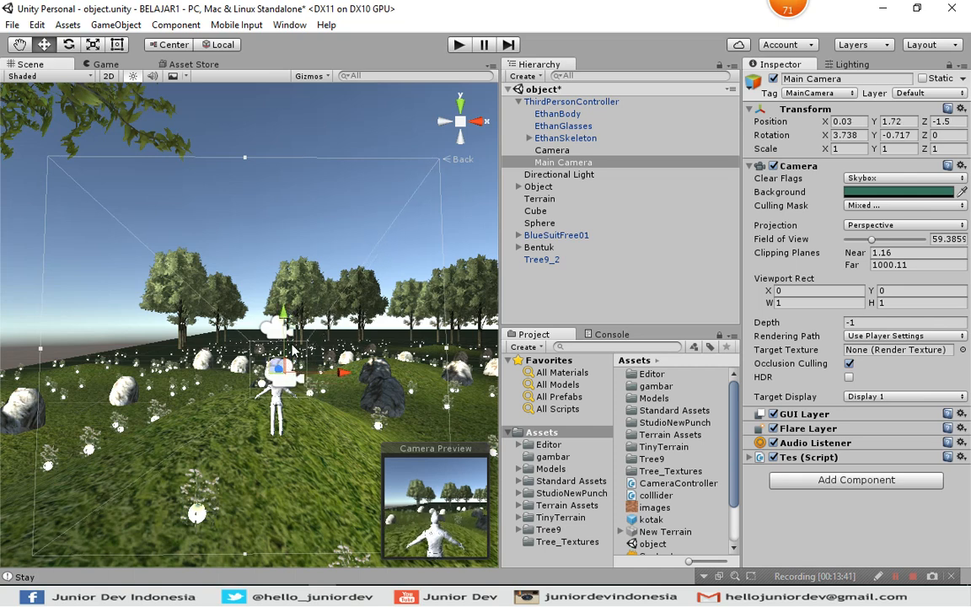
From the top view, pull the Main Camera back from the character to Z -2.61, and return to the back view.
click(459, 106)
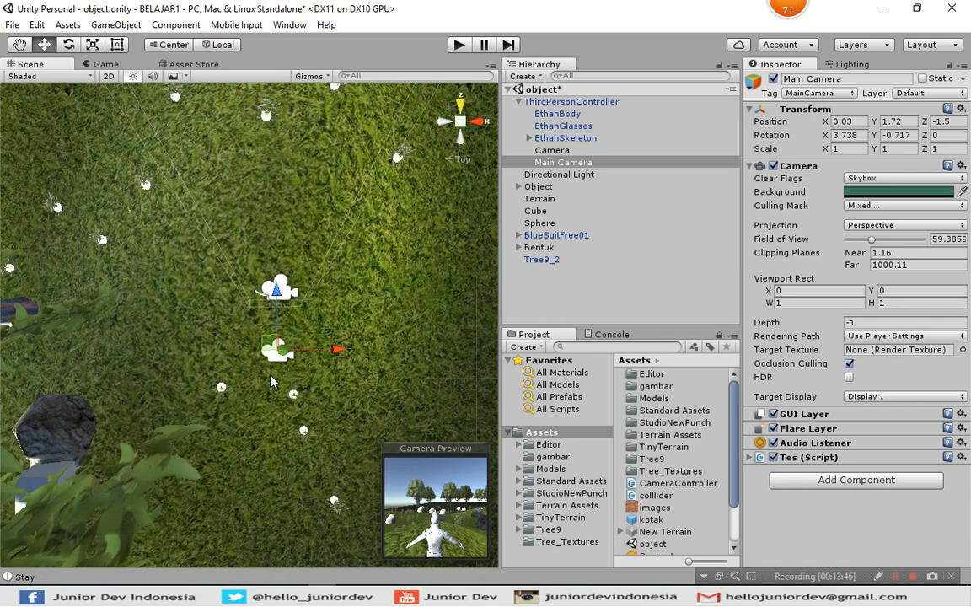
drag(280, 311, 282, 351)
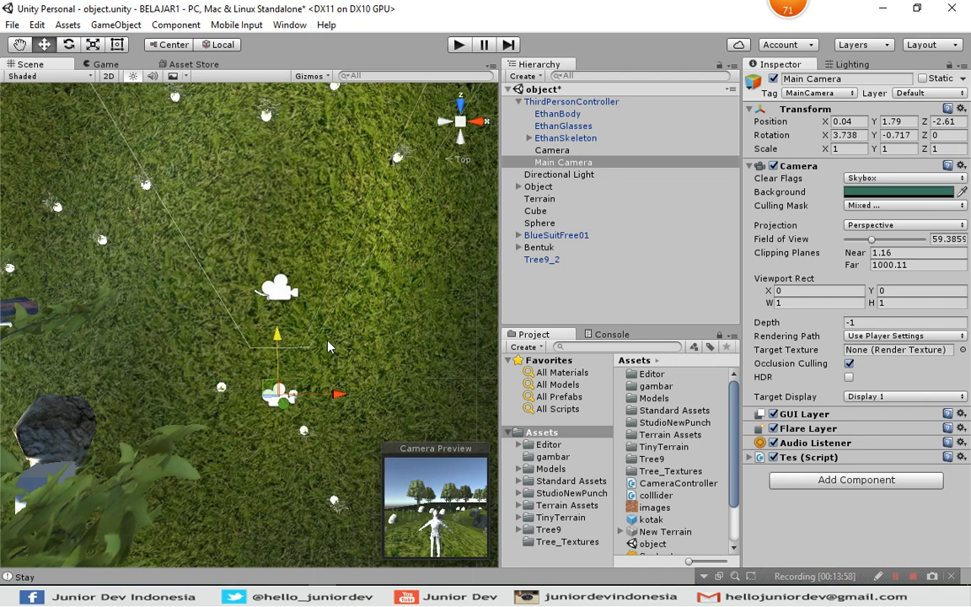
key(alt)
click(462, 145)
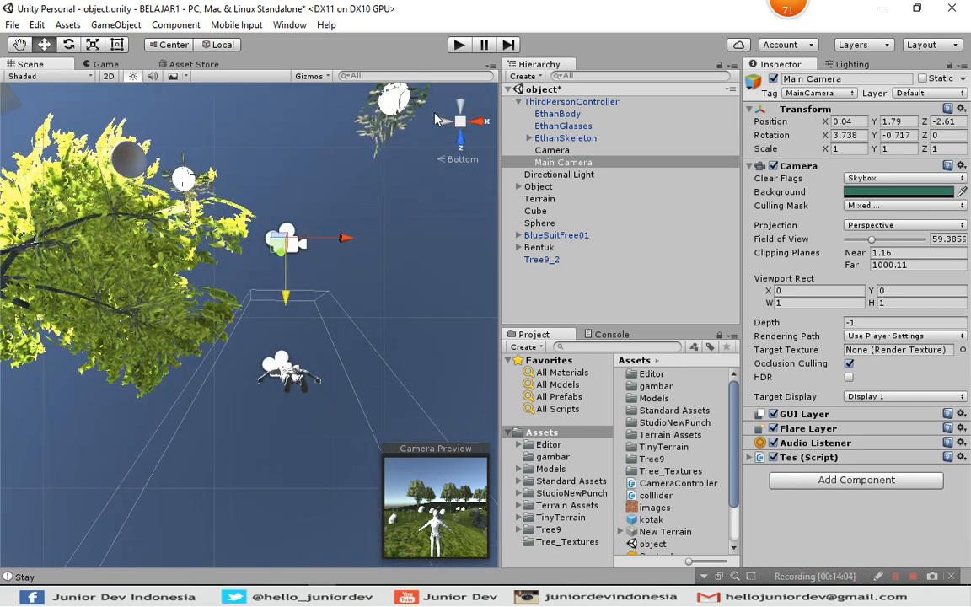
click(462, 110)
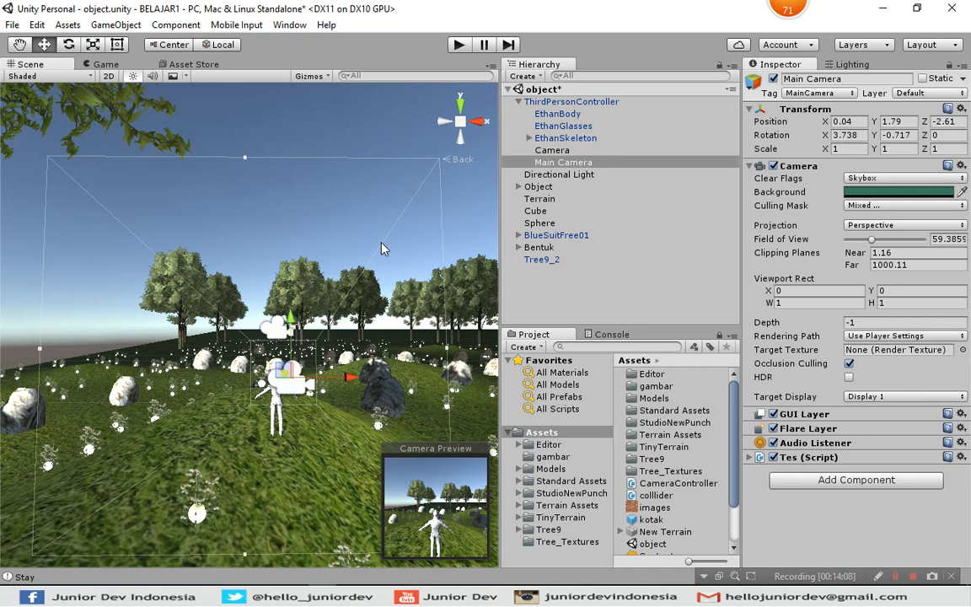
Review the Main Camera's Projection options, keeping Perspective selected.
key(alt)
click(857, 228)
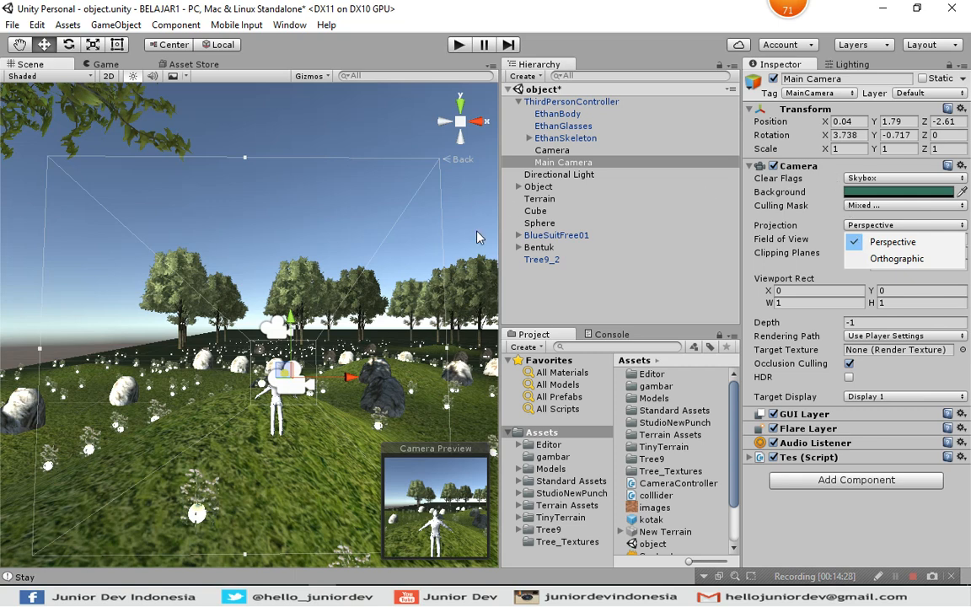
click(883, 262)
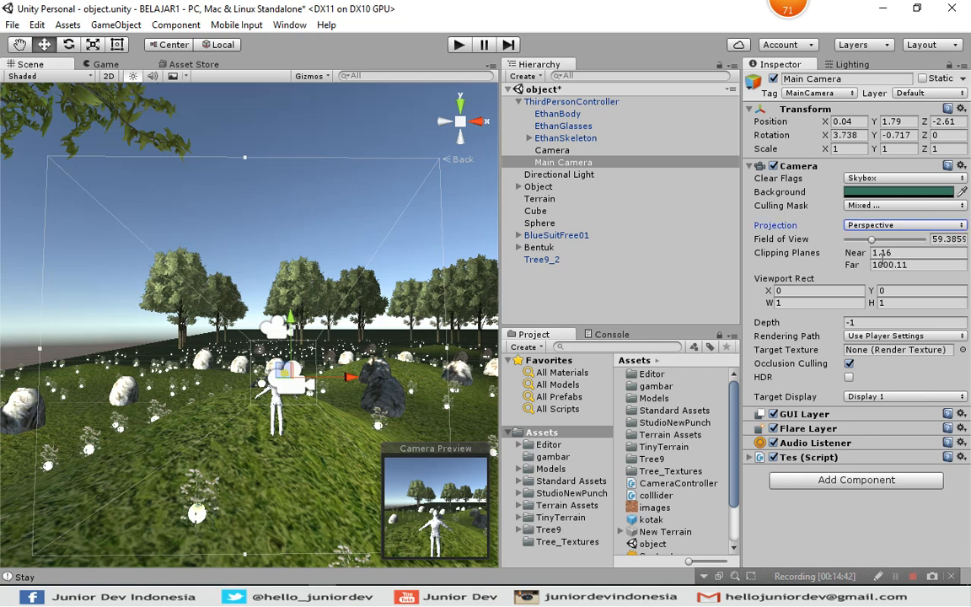
Enable the character's second Camera briefly to preview it, disable it again, and check the Main Camera's output in the Game view.
click(552, 150)
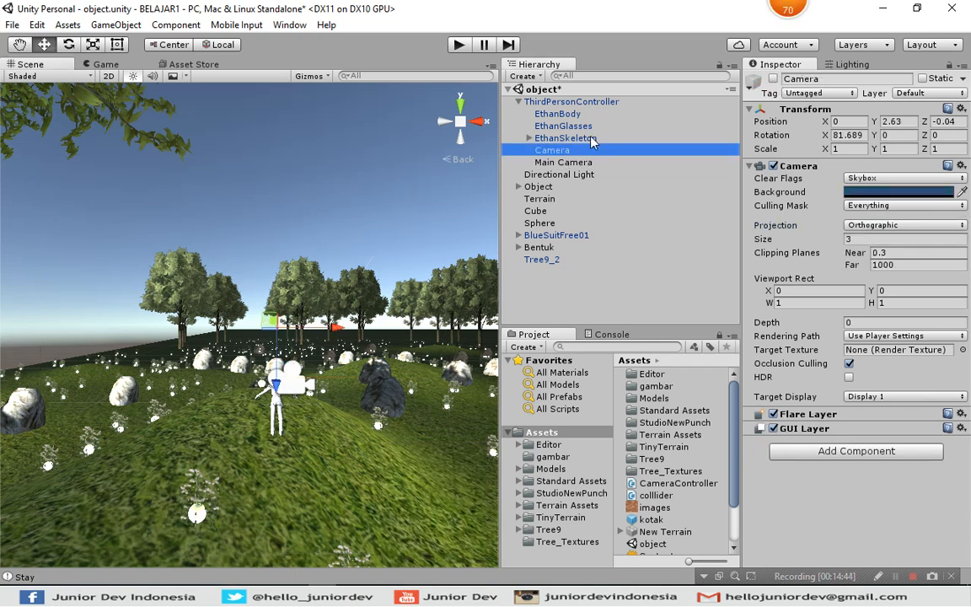
click(773, 79)
click(772, 78)
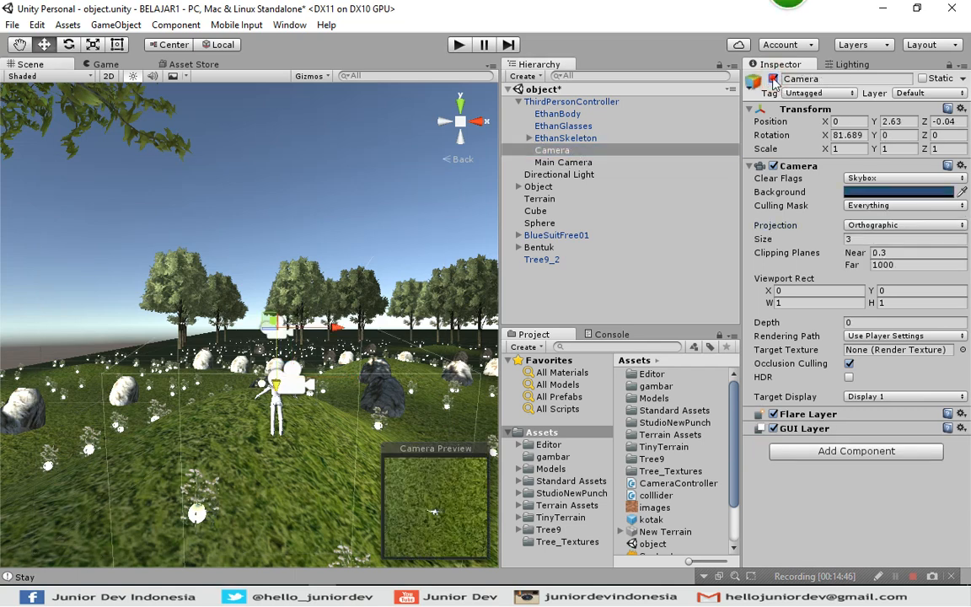
click(773, 78)
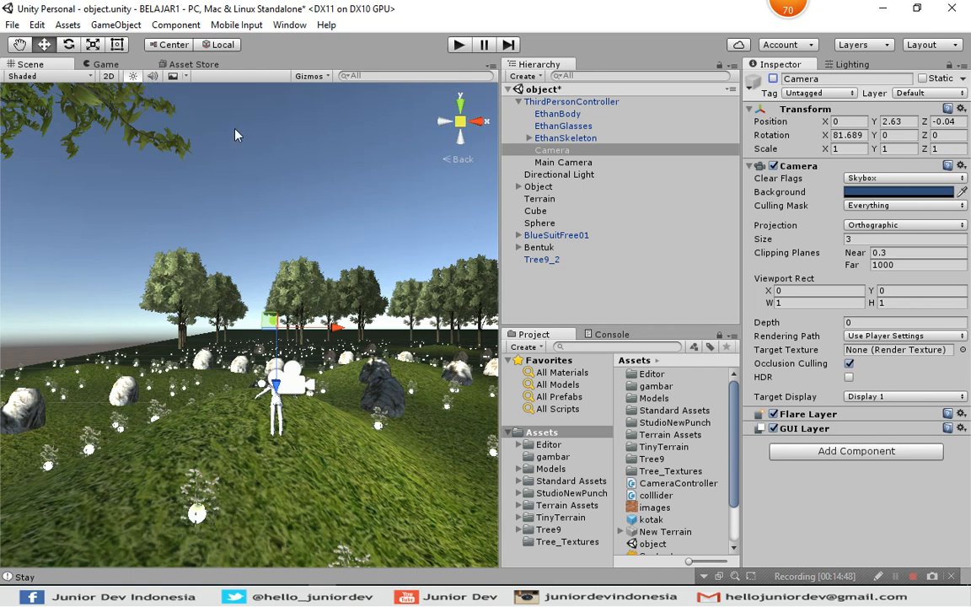
click(105, 64)
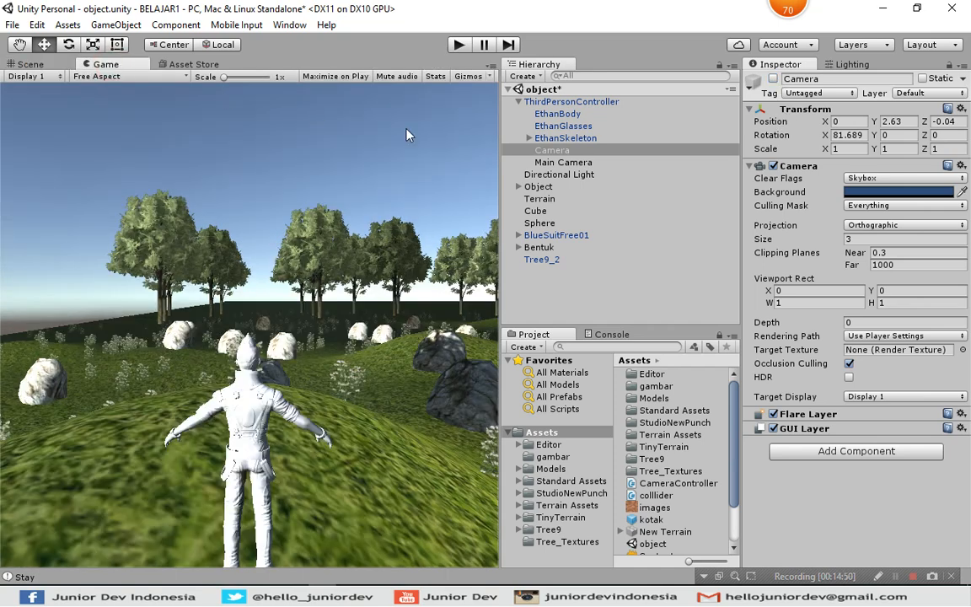
click(41, 66)
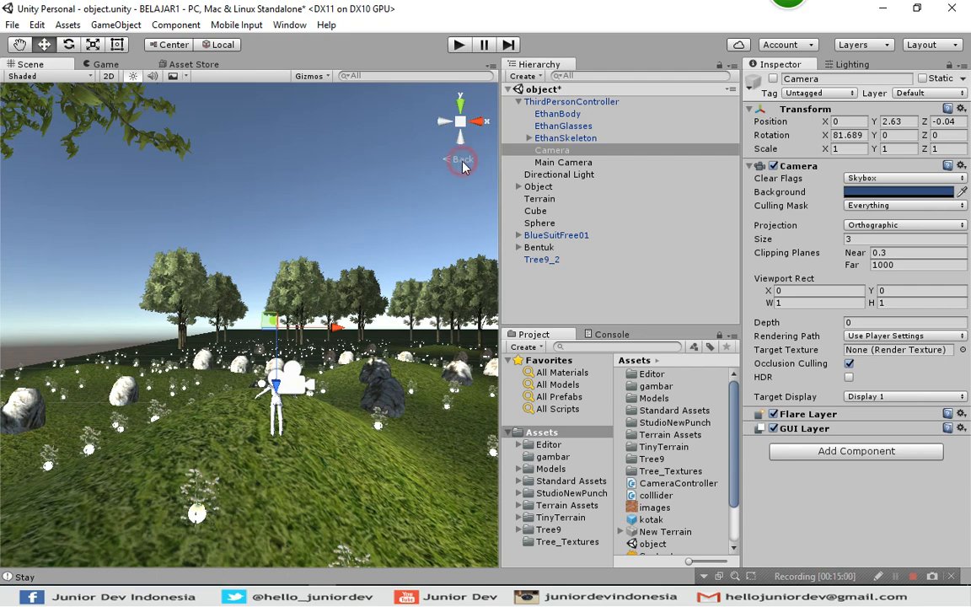
Compare the Scene's back view in perspective and isometric modes, ending in perspective.
key(f)
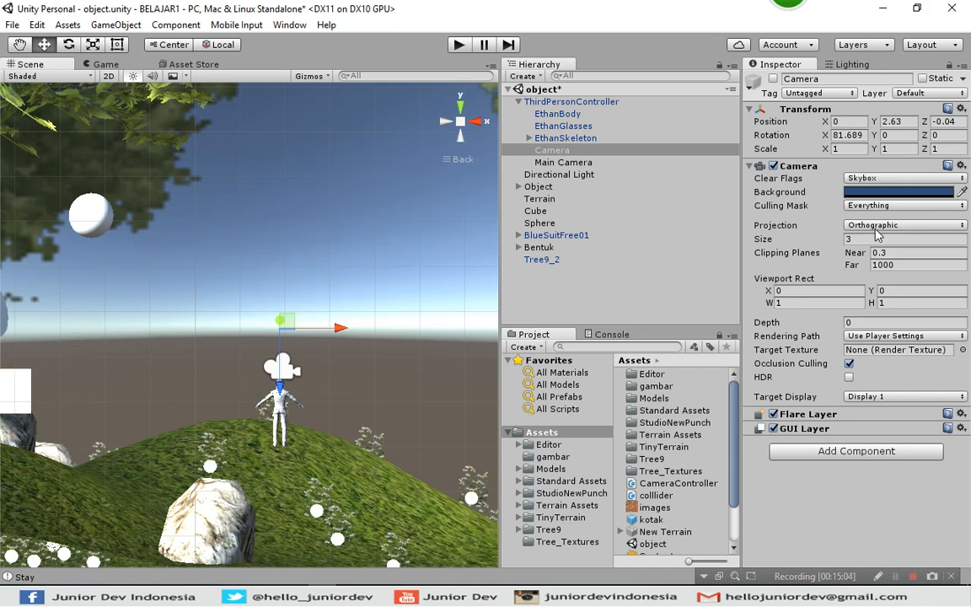
click(456, 160)
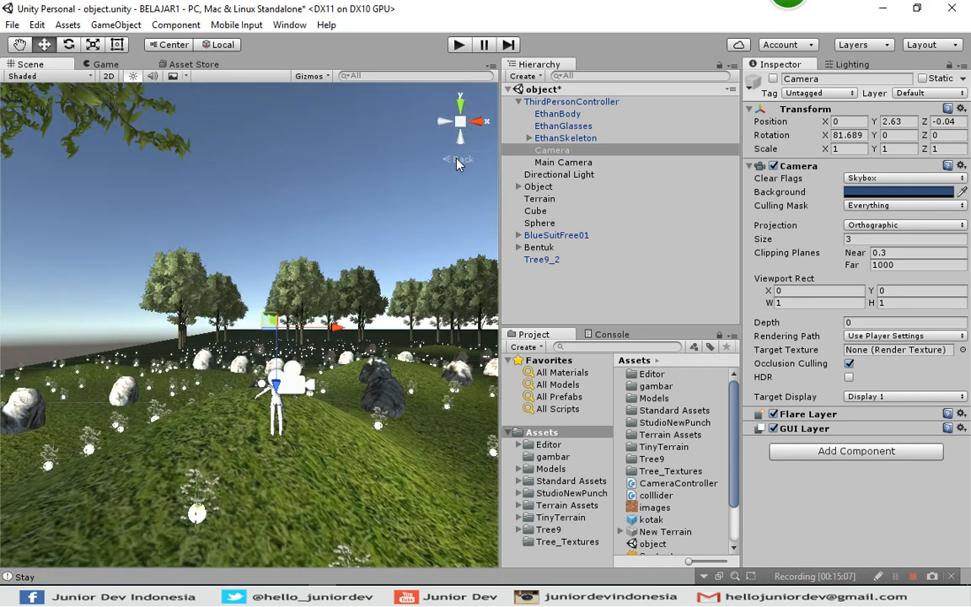
click(456, 159)
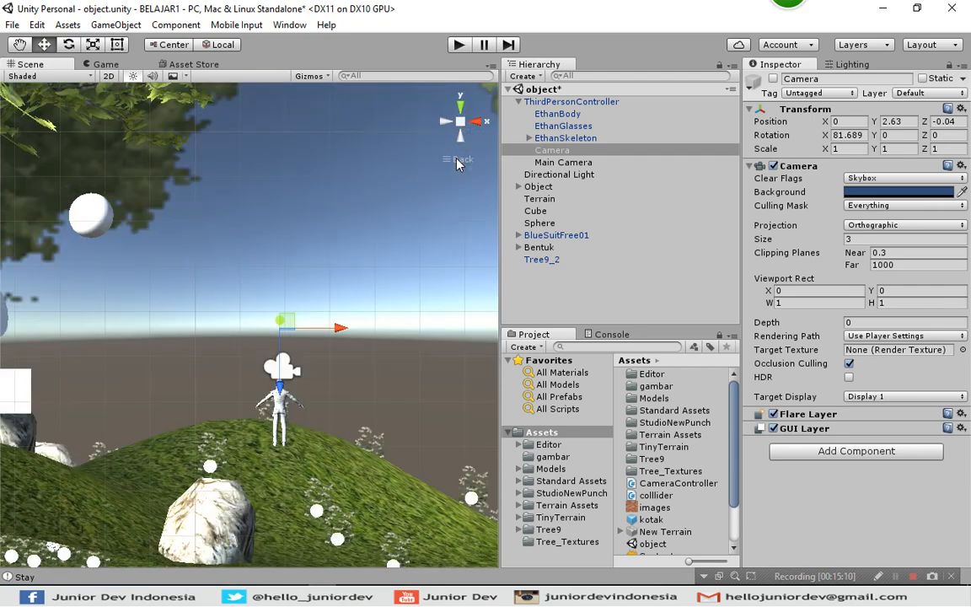
click(456, 160)
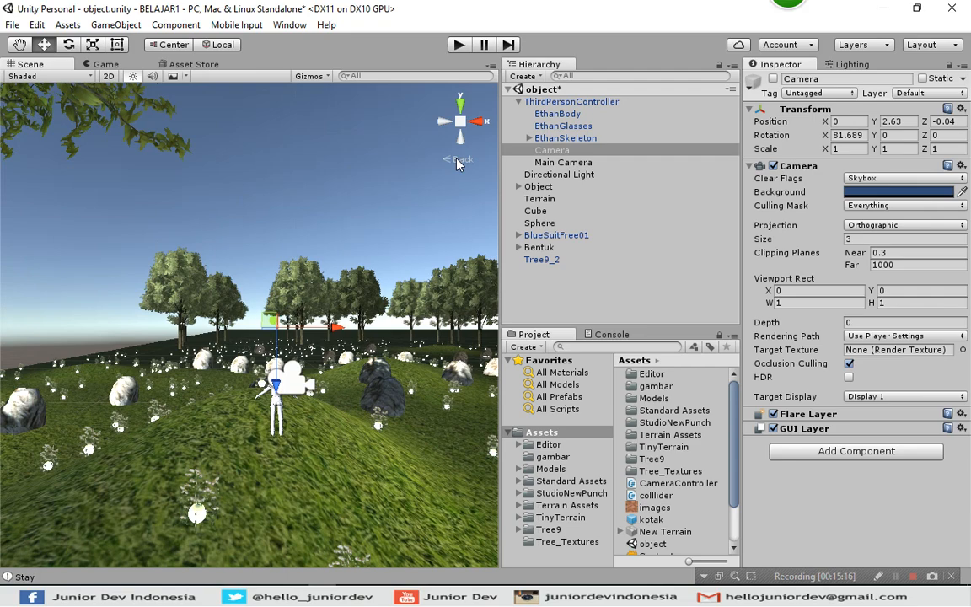
click(456, 159)
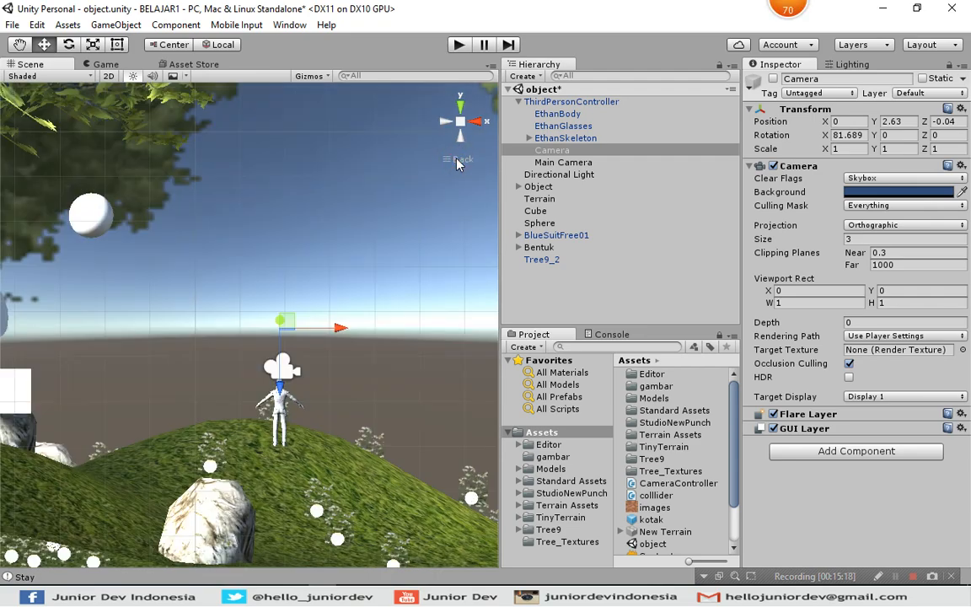
click(456, 159)
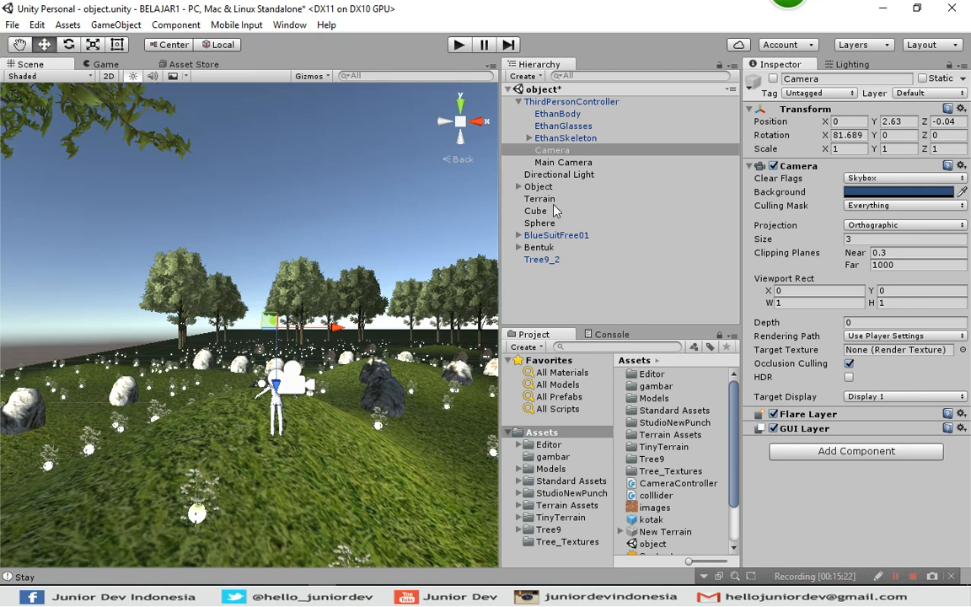
Set the second Camera's Clear Flags to Solid Color and enable that camera.
click(779, 180)
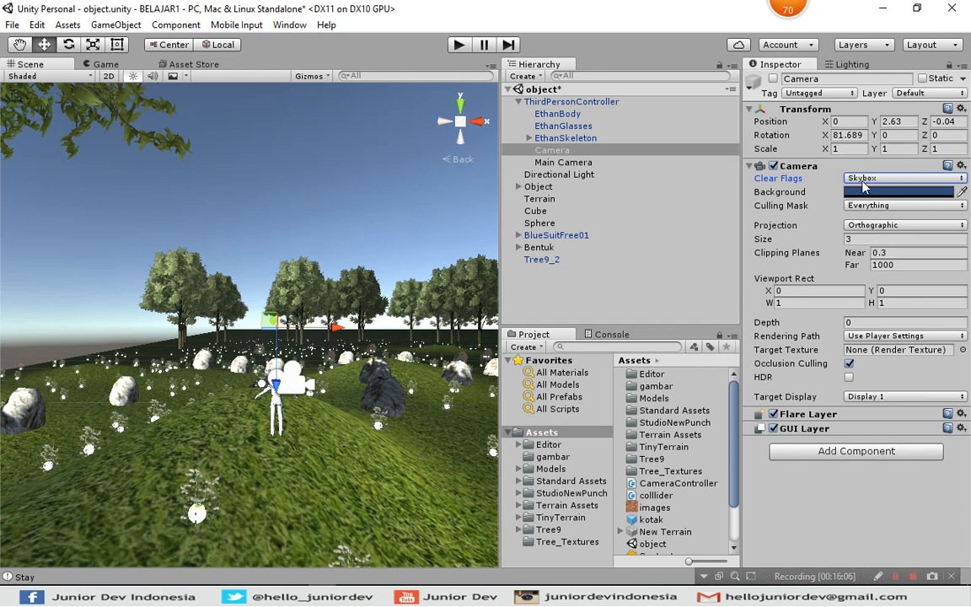
click(861, 180)
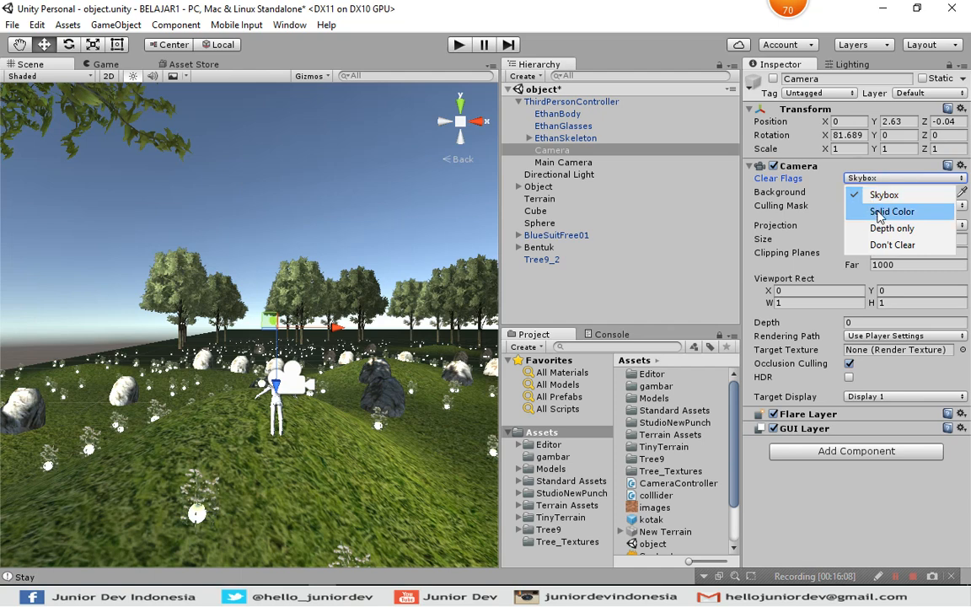
click(877, 213)
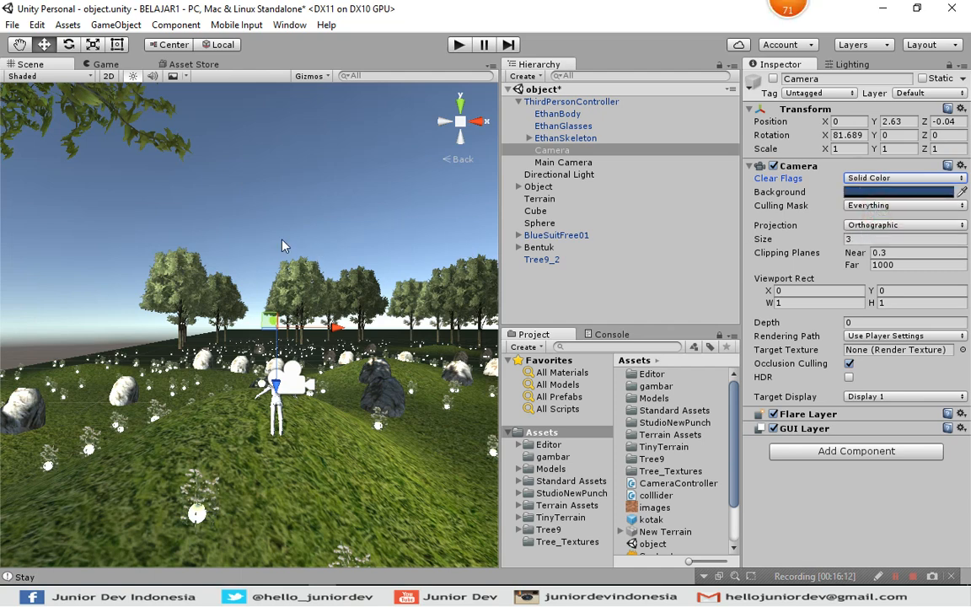
click(580, 150)
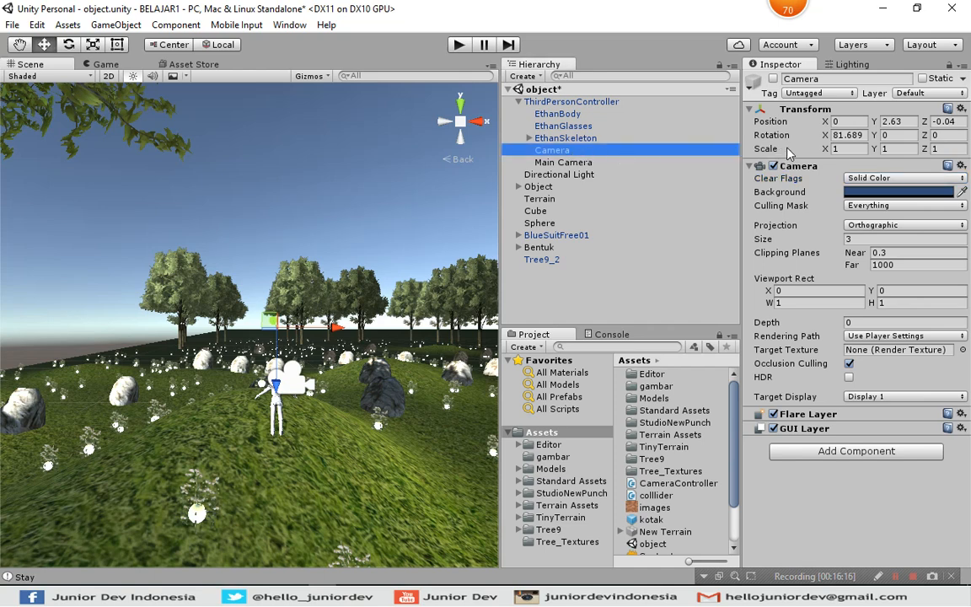
click(773, 80)
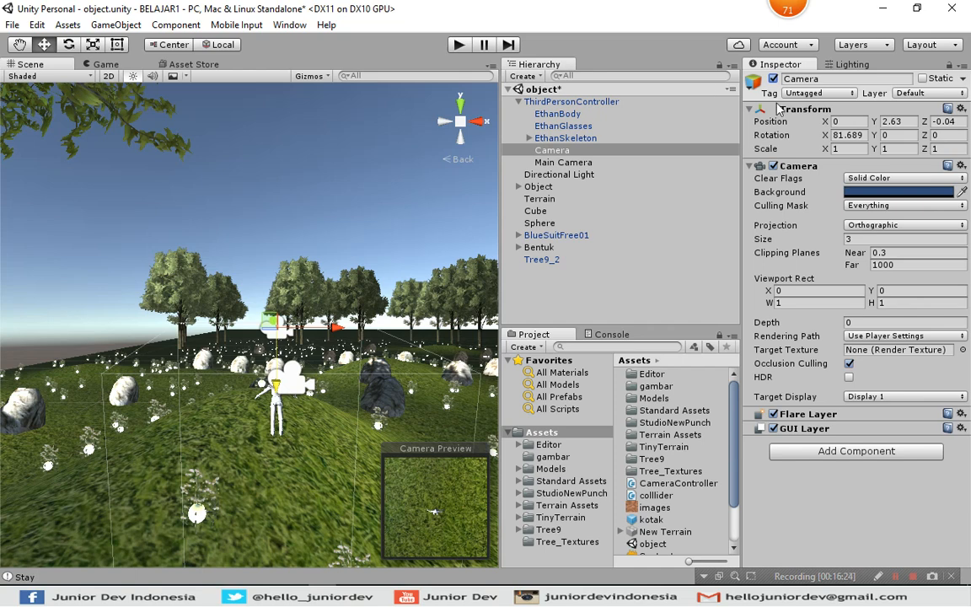
Set the Main Camera's Clear Flags to Solid Color and check the result in the Game view.
click(542, 163)
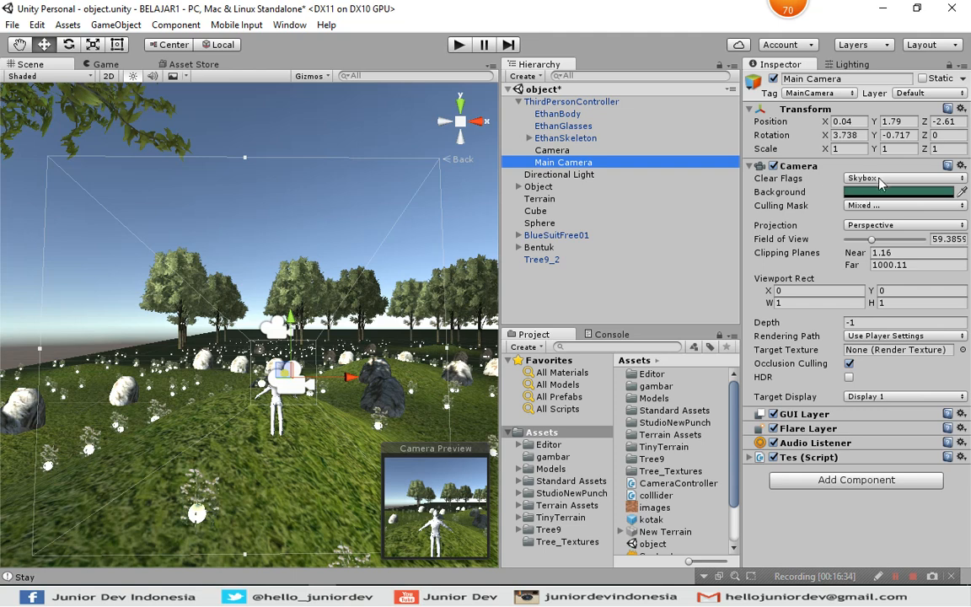
click(864, 178)
click(877, 212)
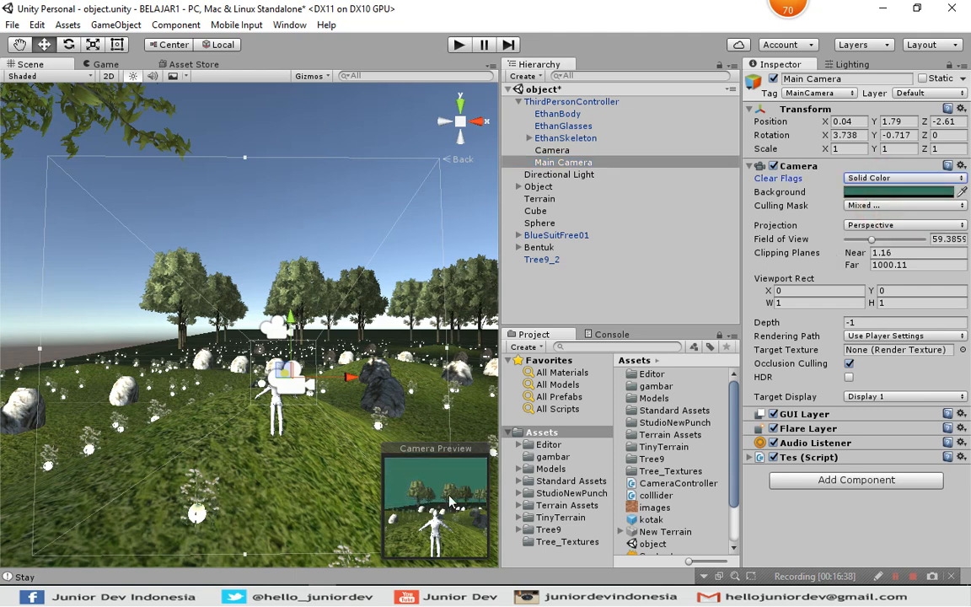
click(102, 64)
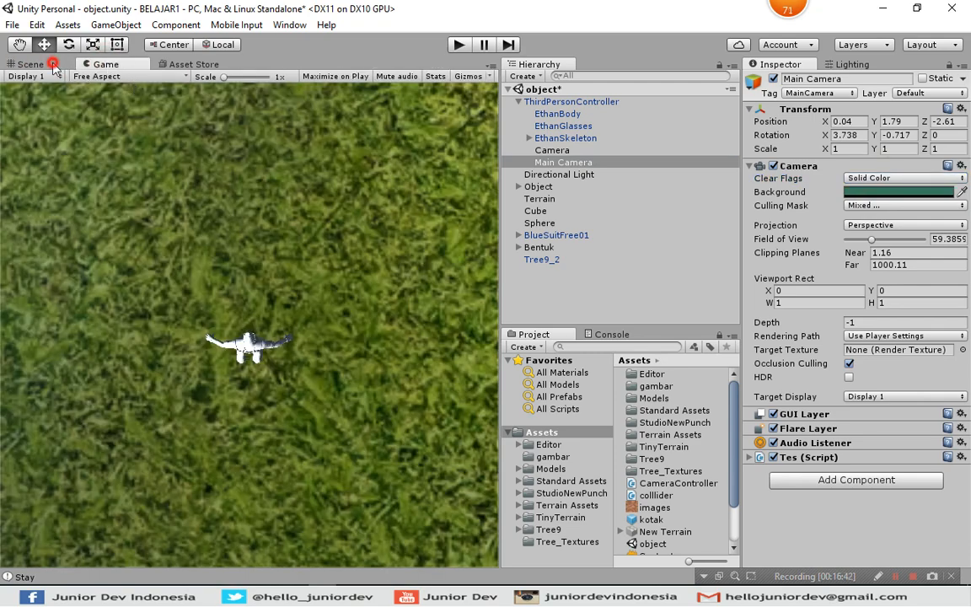
click(38, 63)
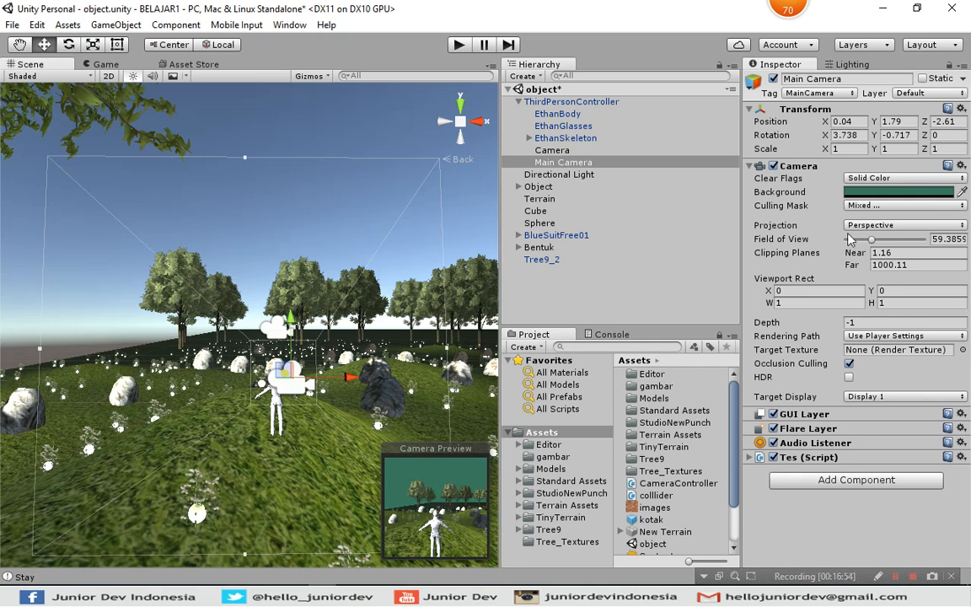
Change the Main Camera's Background color to magenta, hex 8E075800.
click(872, 193)
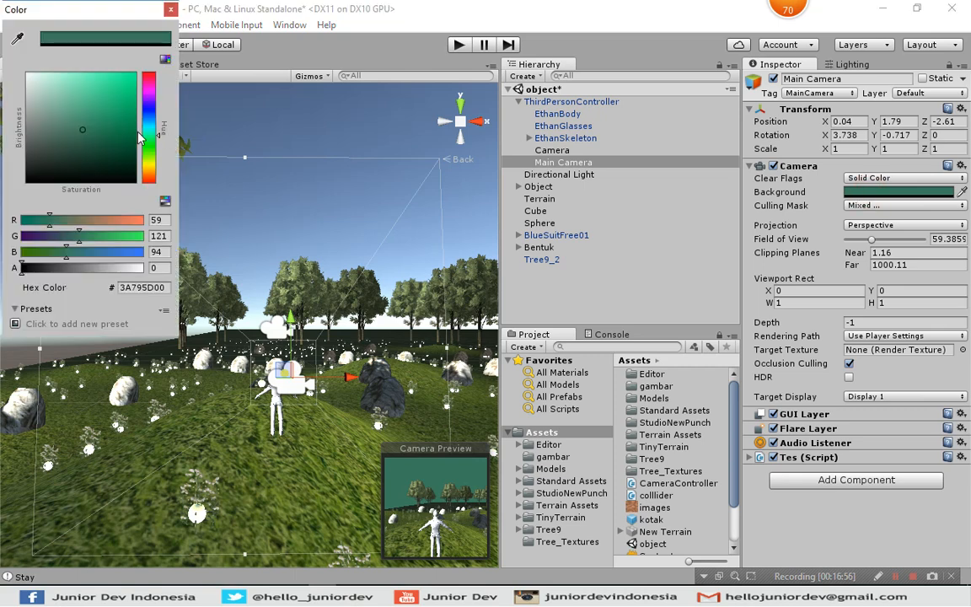
click(148, 171)
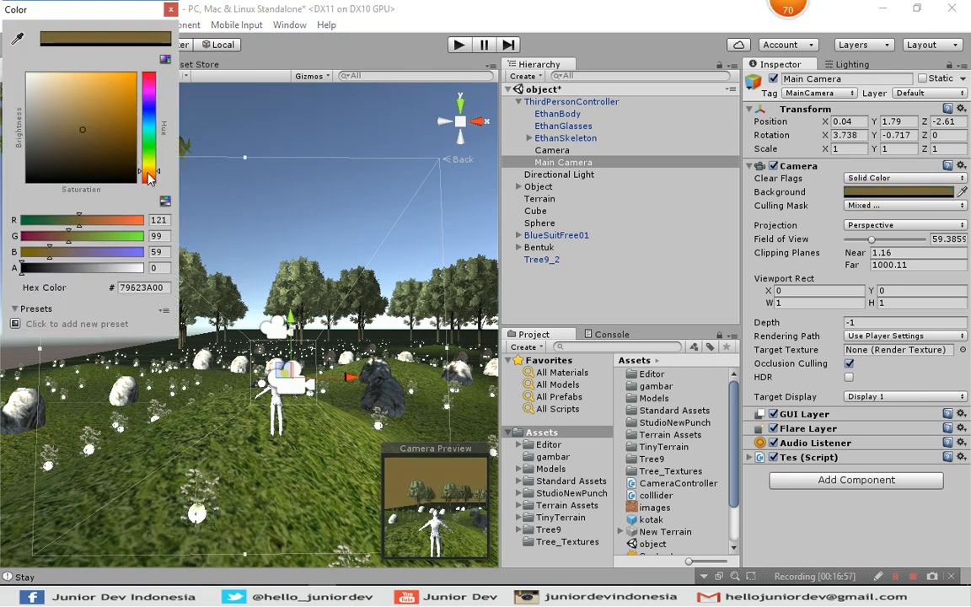
drag(119, 132, 128, 122)
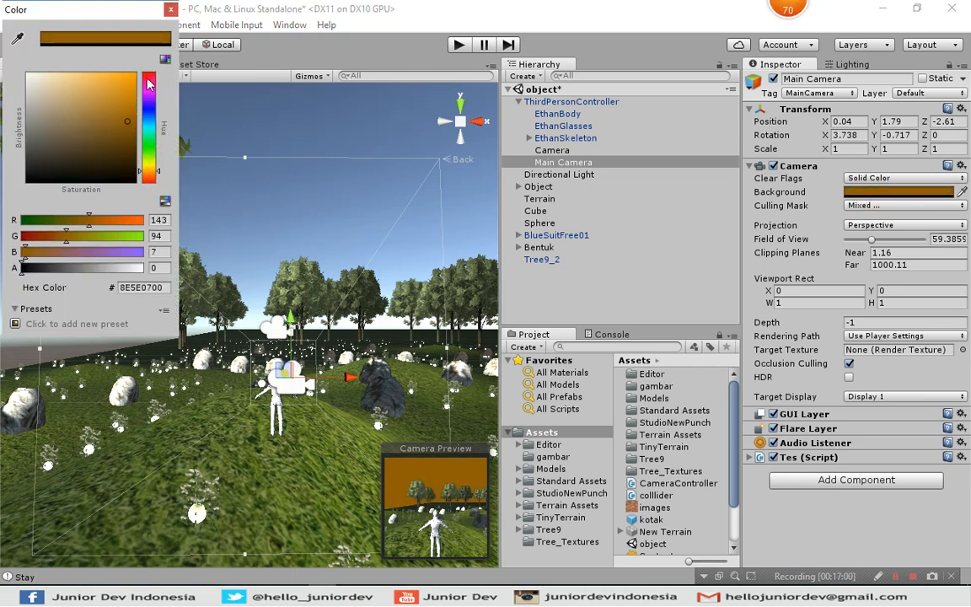
click(149, 78)
click(152, 84)
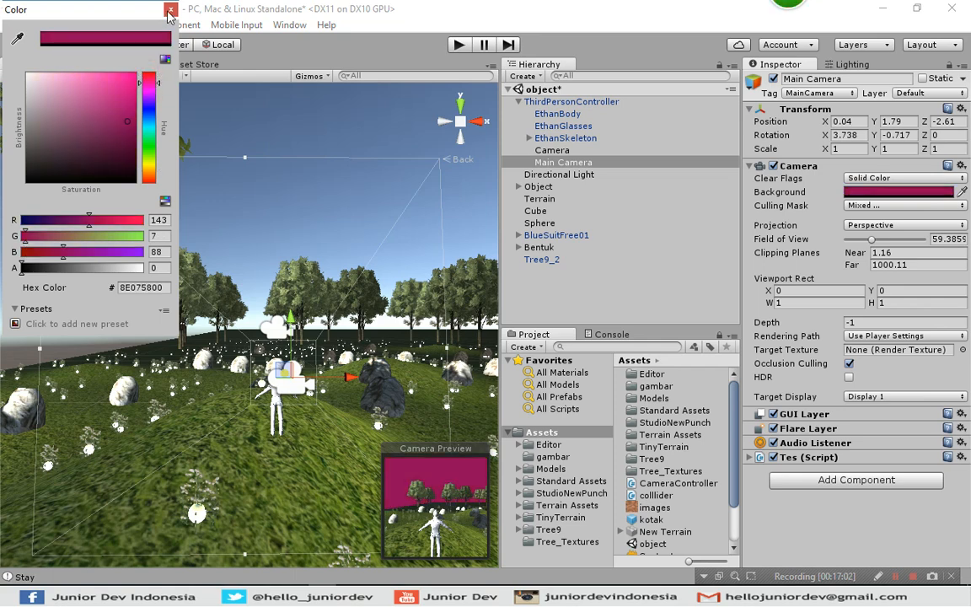
Disable the second Camera and check the Main Camera's background in the Game view.
click(170, 10)
click(508, 148)
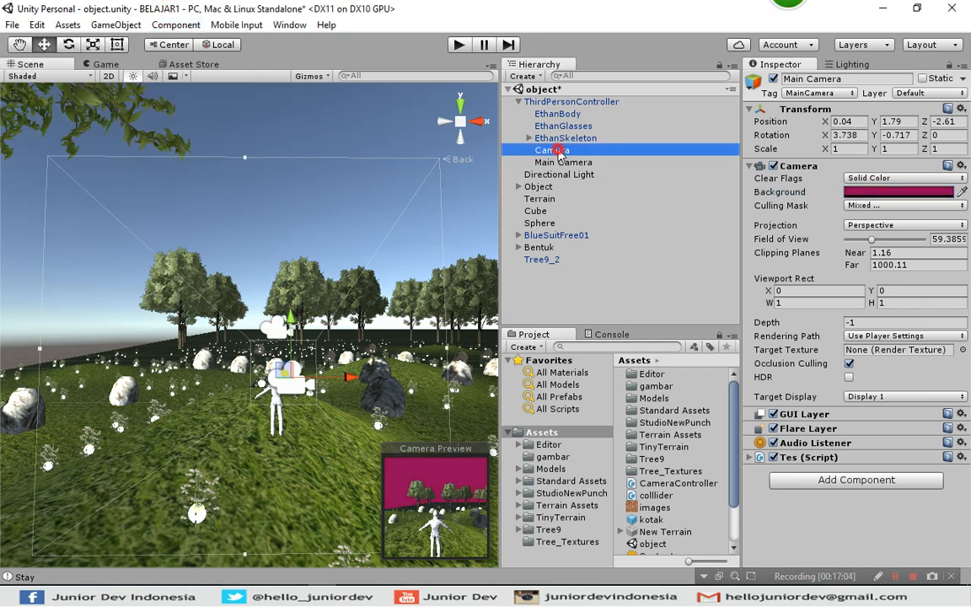
click(773, 79)
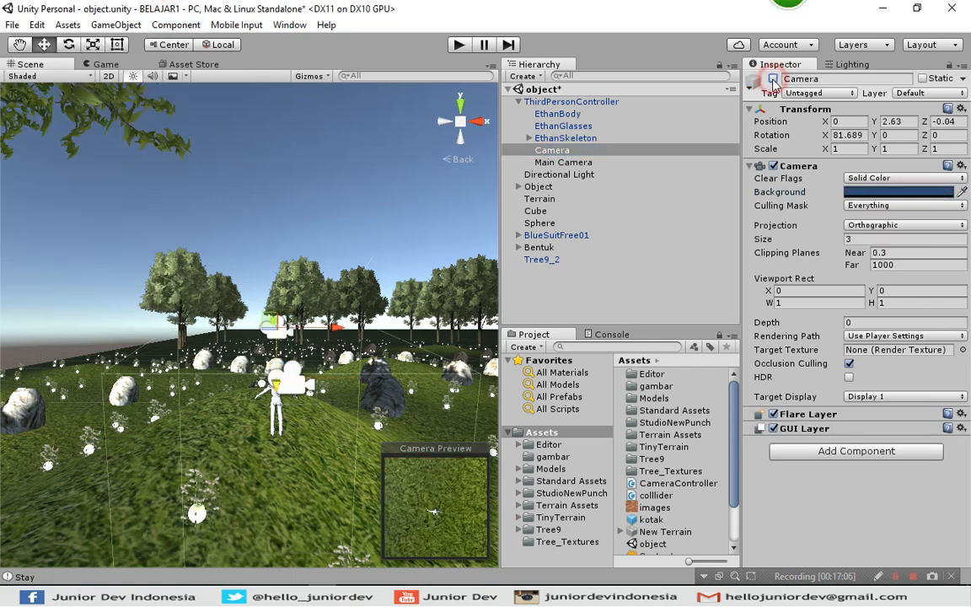
click(101, 64)
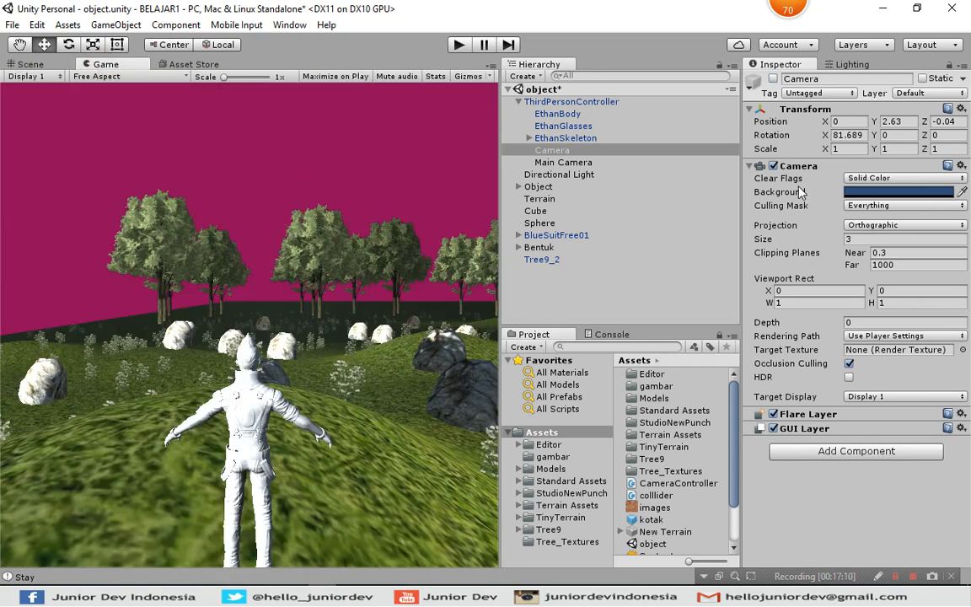
click(898, 191)
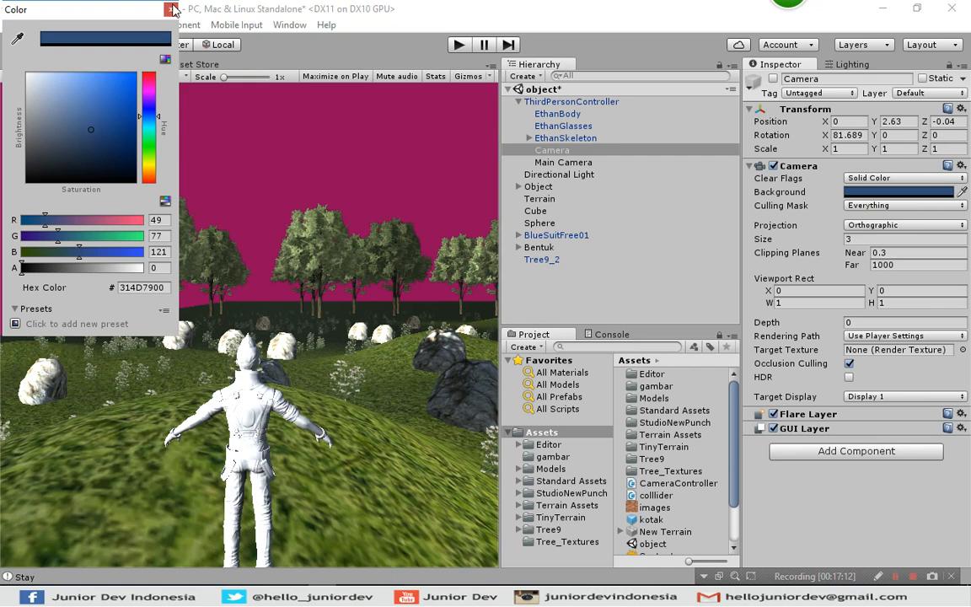
click(172, 9)
Change the Main Camera's Background color to olive, hex 8C8E0700, and check it in the Game view.
click(34, 67)
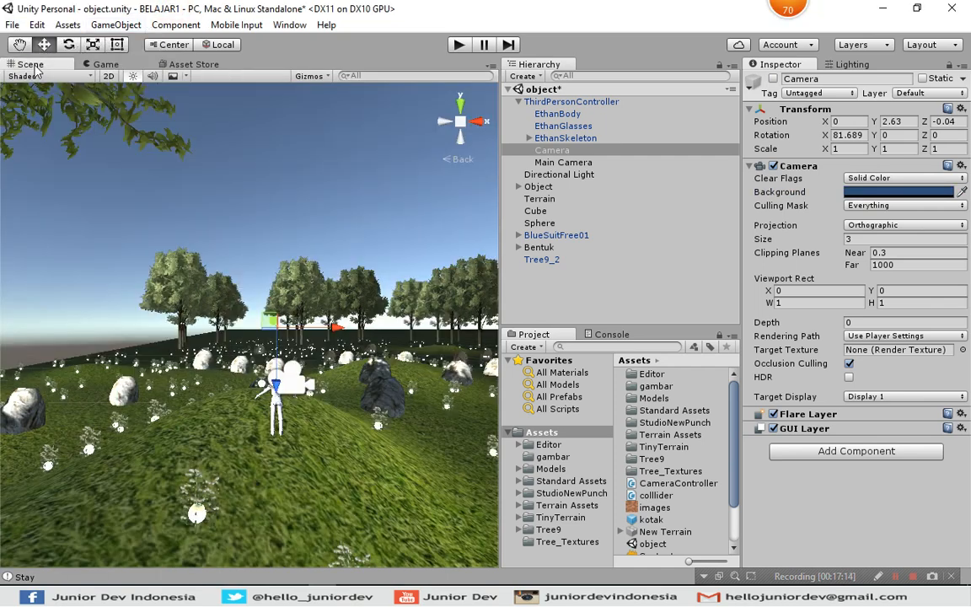
click(274, 413)
click(549, 162)
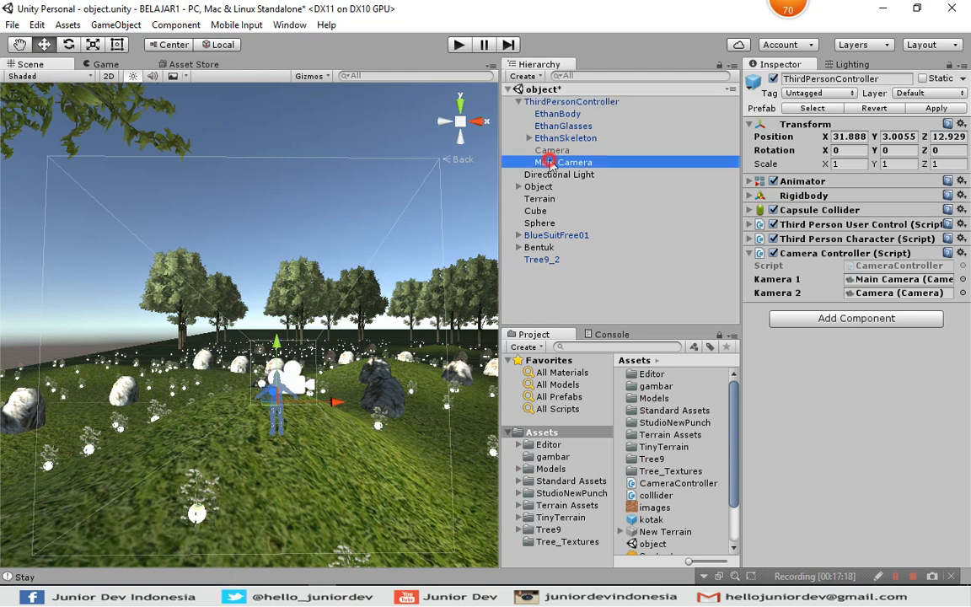
click(898, 191)
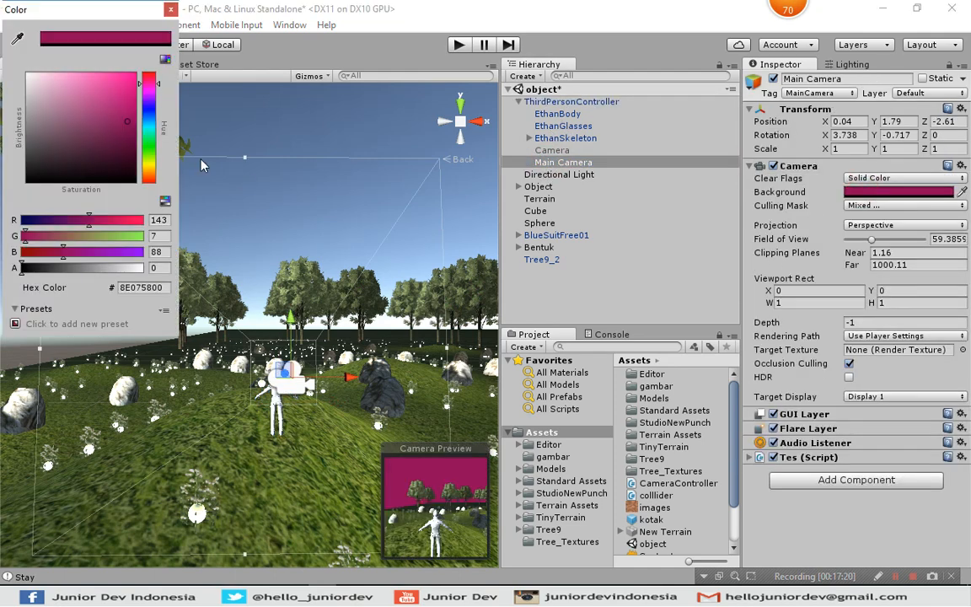
drag(148, 145, 152, 172)
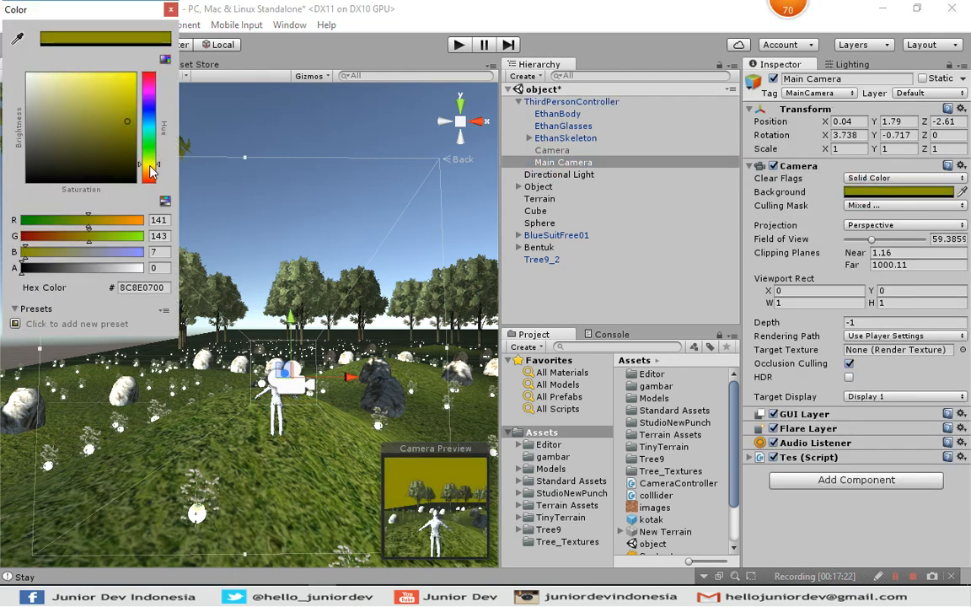
click(171, 9)
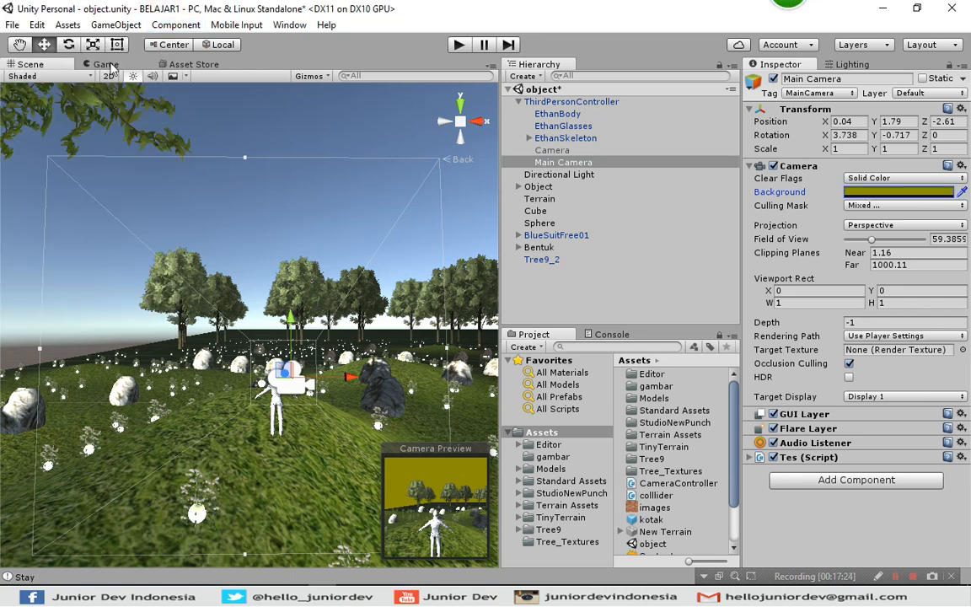
click(106, 65)
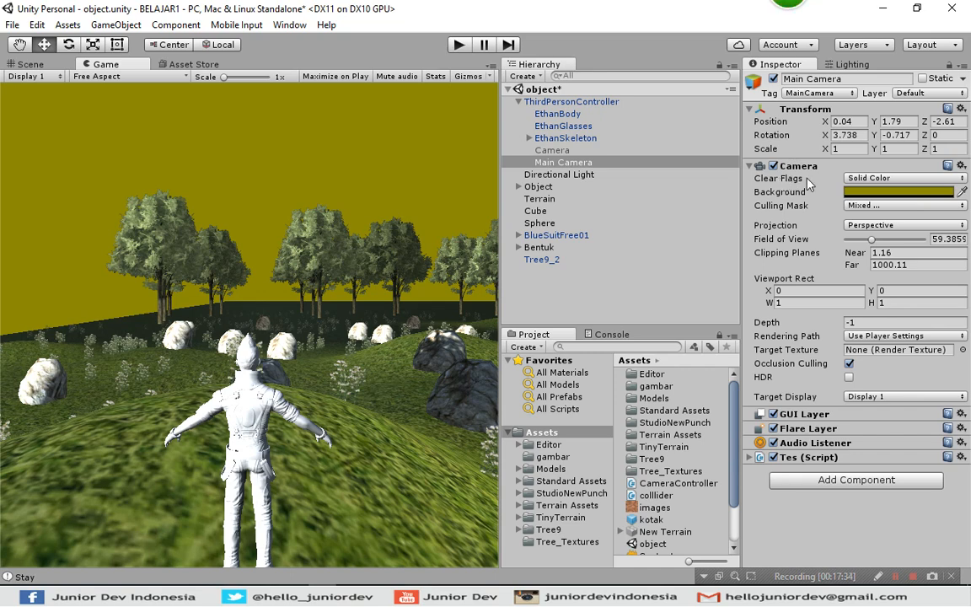
Try the Main Camera's Clear Flags as Depth only and Don't Clear, ending on Skybox.
click(873, 179)
click(885, 227)
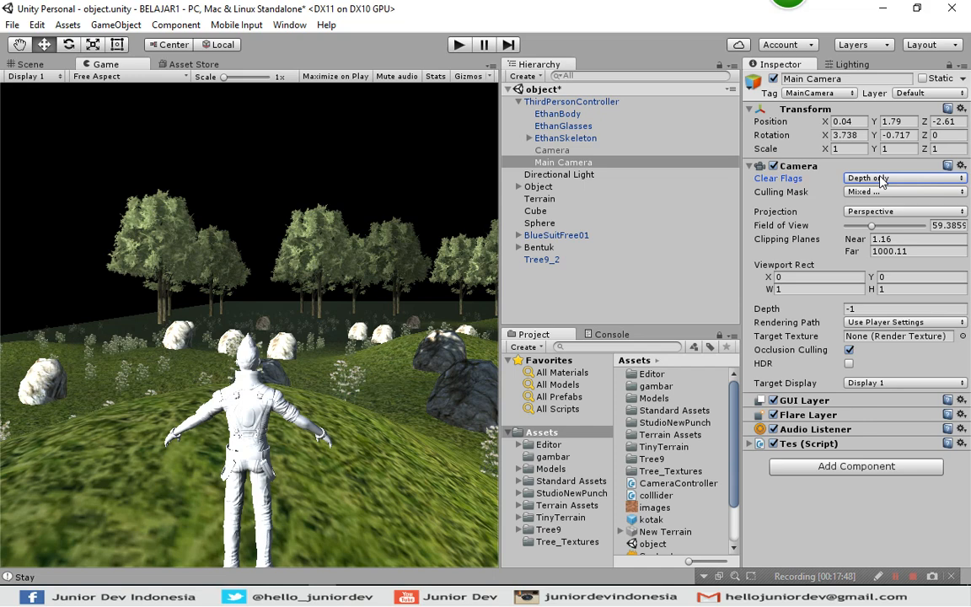
click(880, 179)
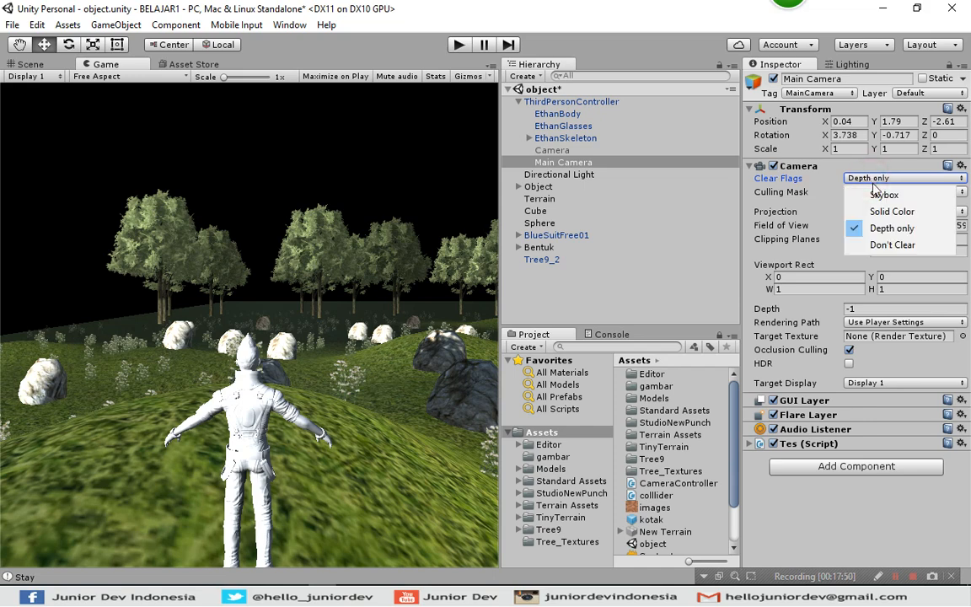
click(876, 245)
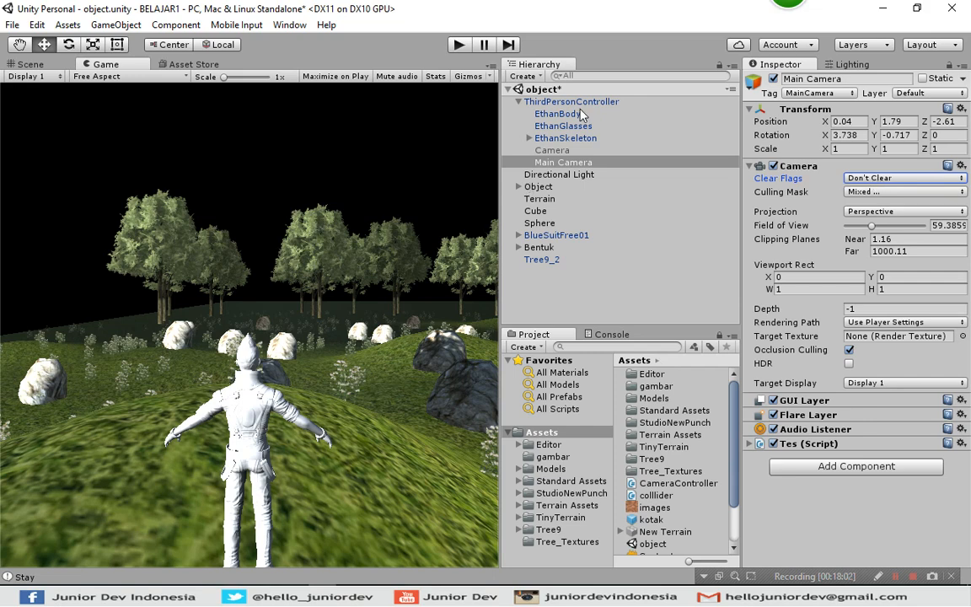
click(872, 178)
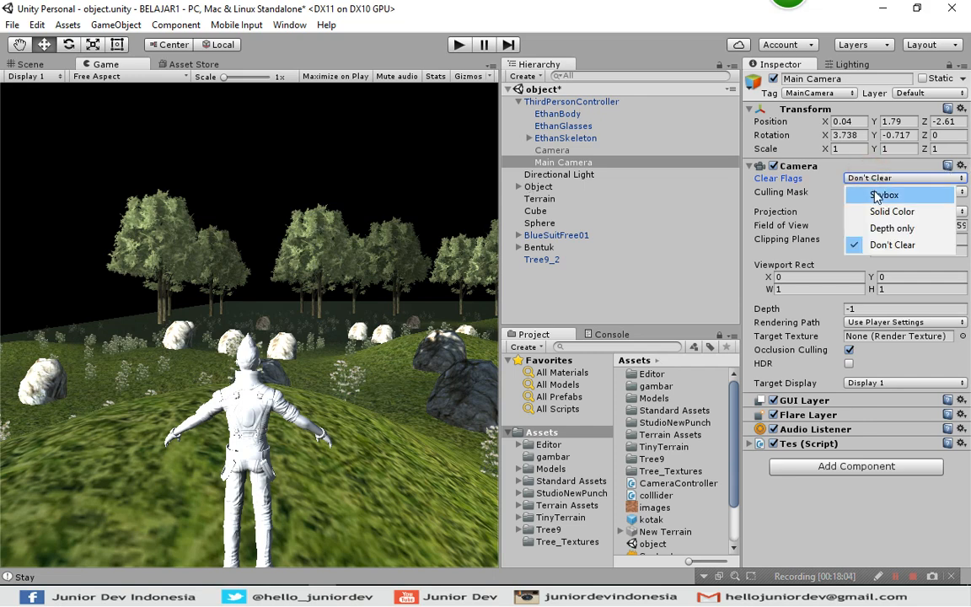
click(877, 196)
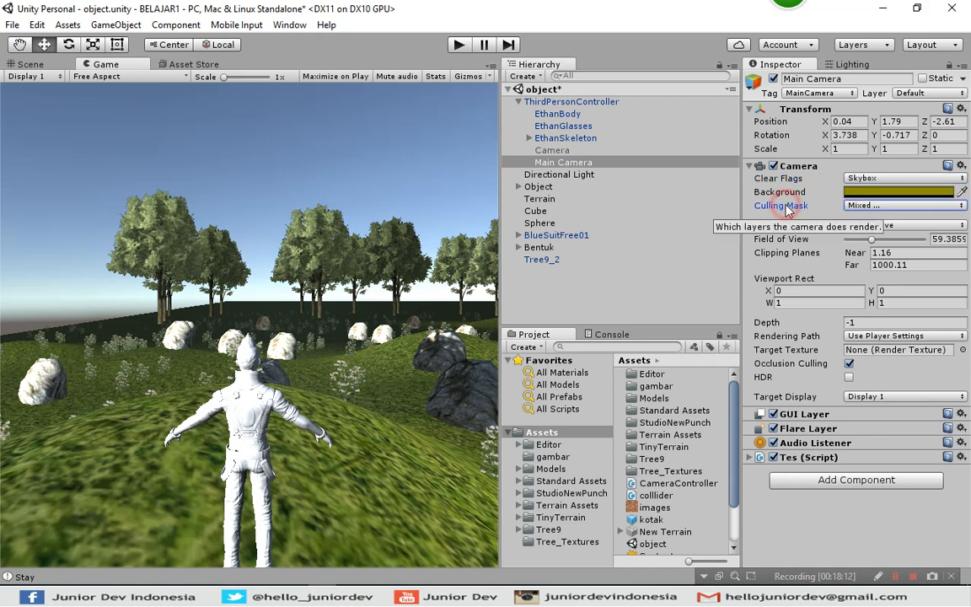
Examine the layers listed in the Main Camera's Culling Mask and its own Layer options.
click(862, 207)
click(864, 209)
click(871, 209)
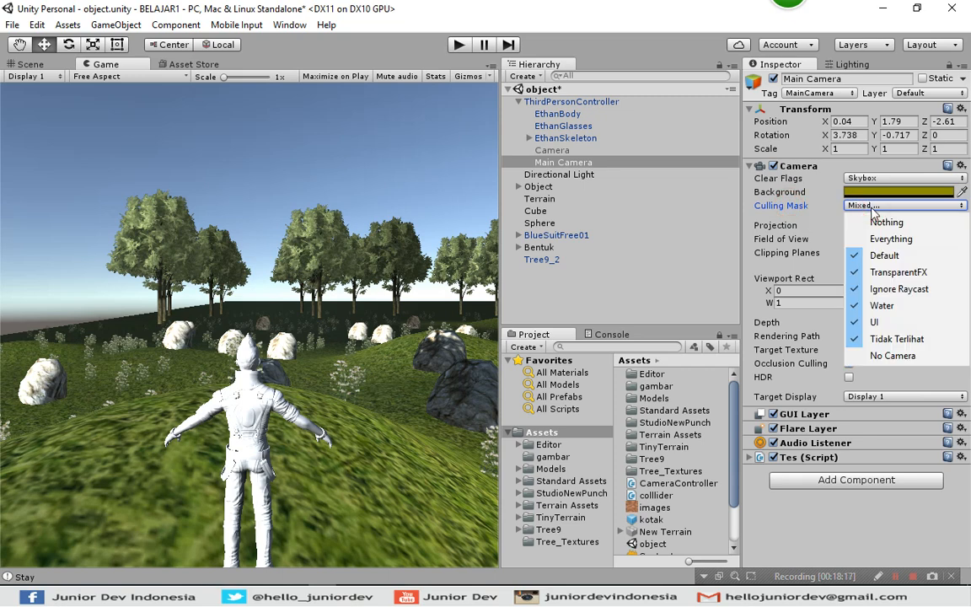
click(790, 211)
click(851, 207)
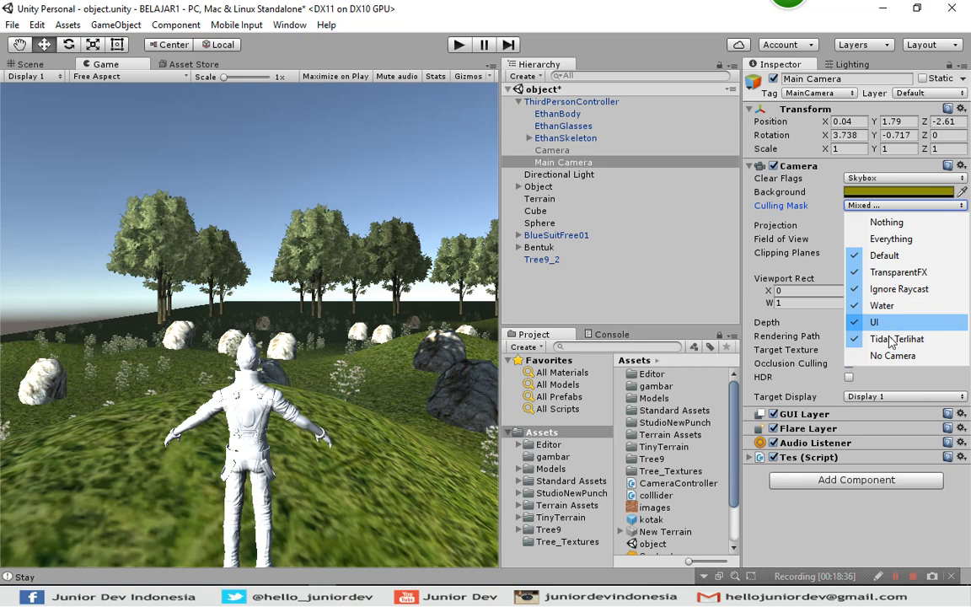
click(717, 187)
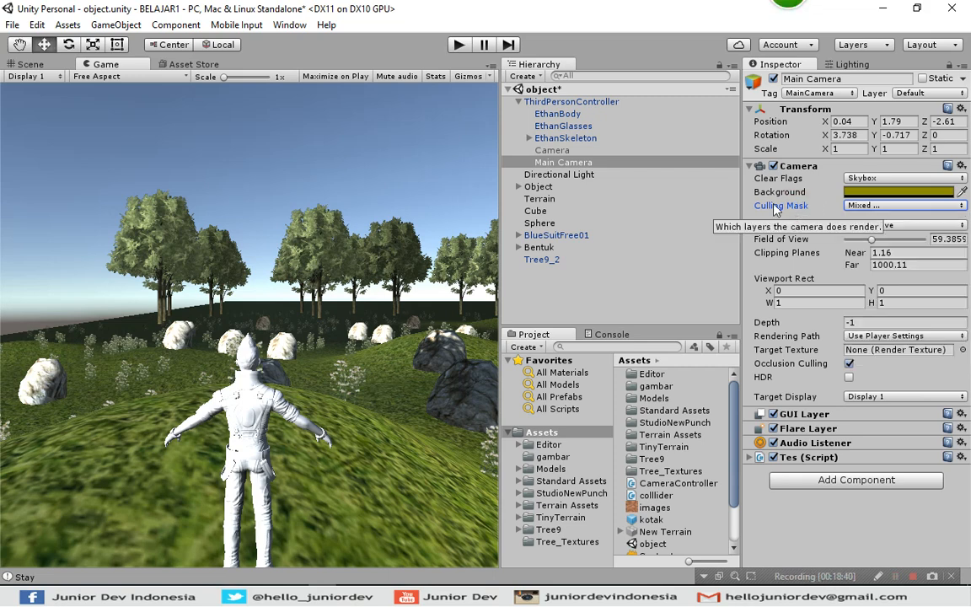
click(914, 94)
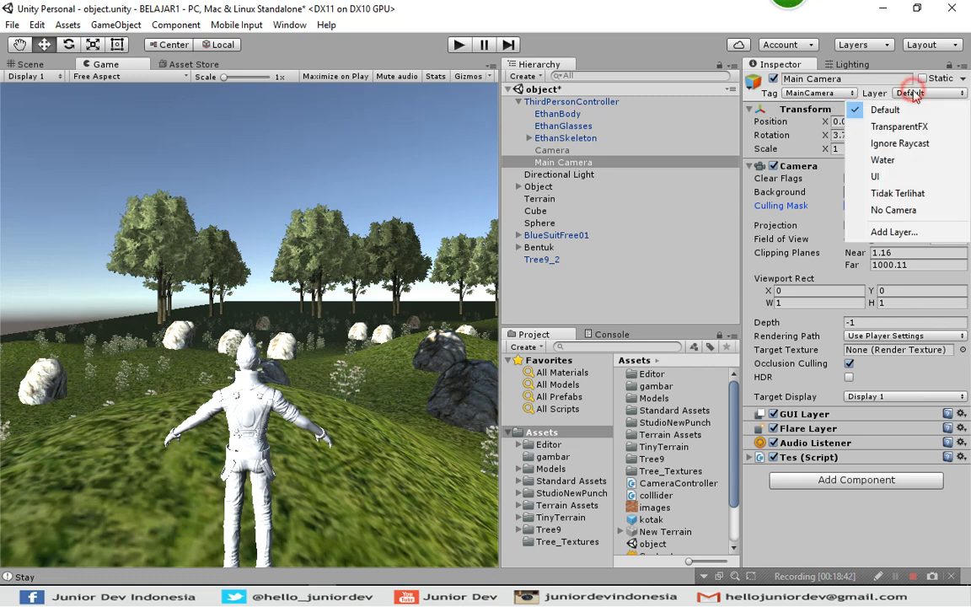
click(916, 92)
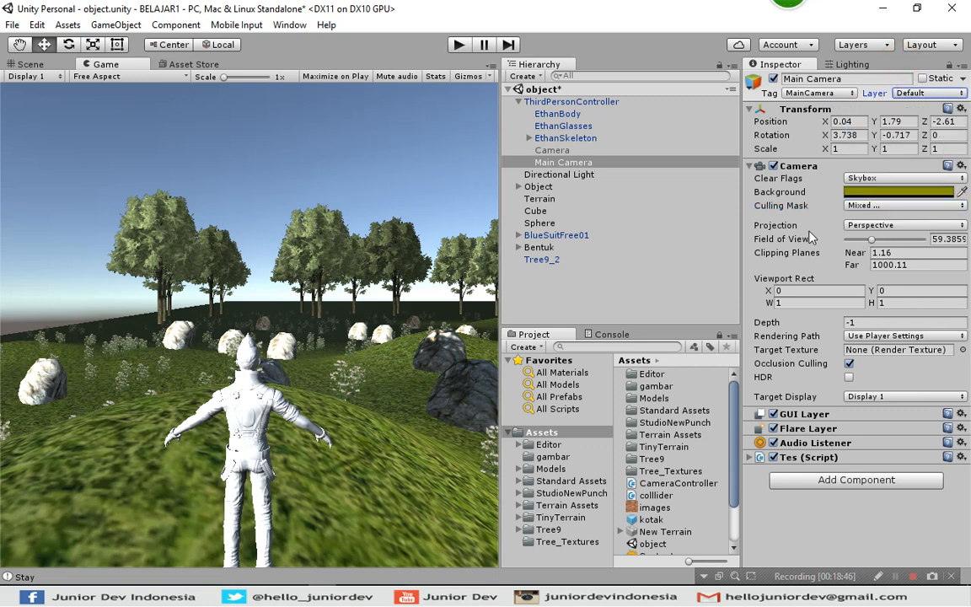
click(802, 203)
Test the Main Camera's Culling Mask with Nothing, ending with it set to Everything.
click(862, 208)
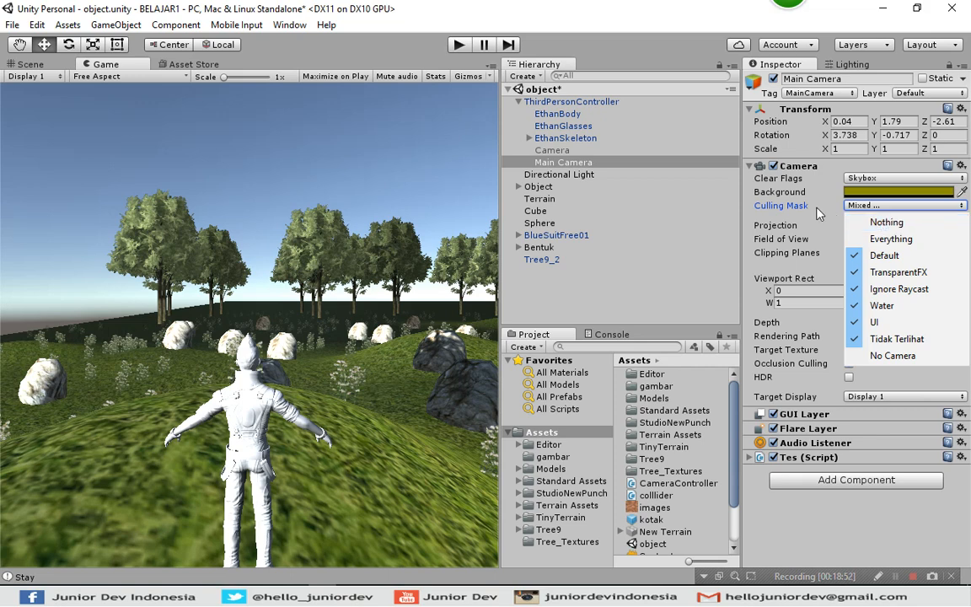
click(879, 224)
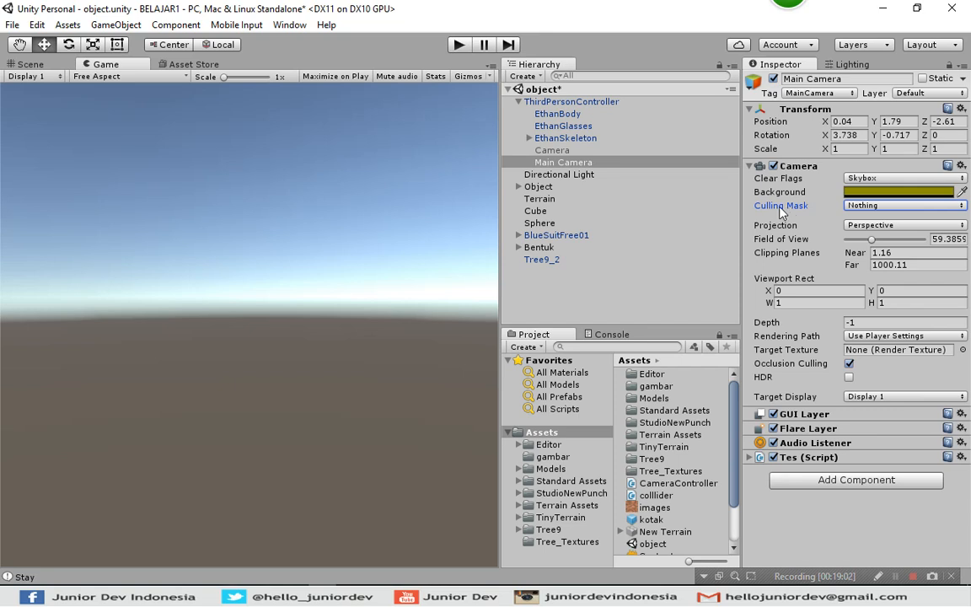
click(863, 206)
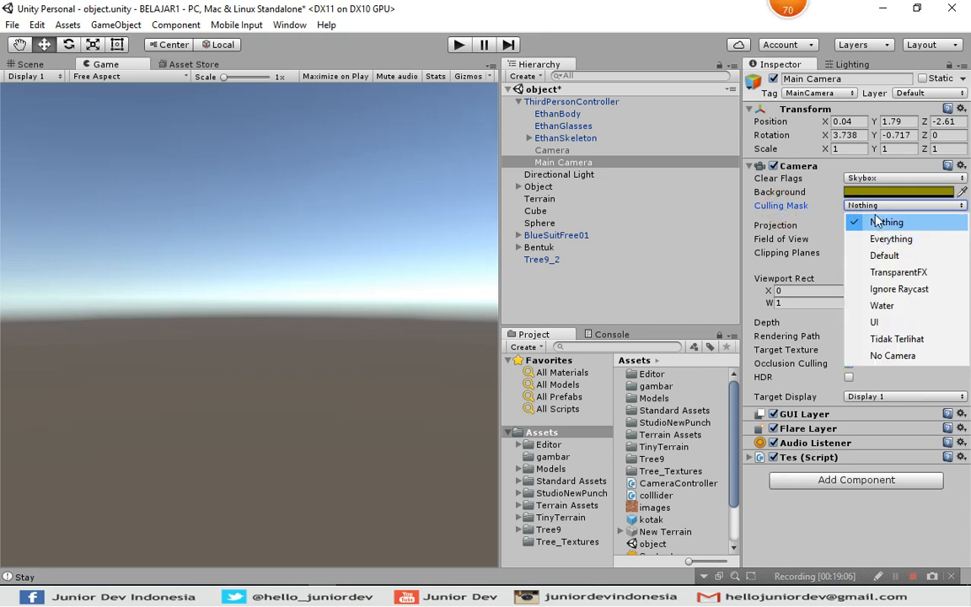
click(877, 240)
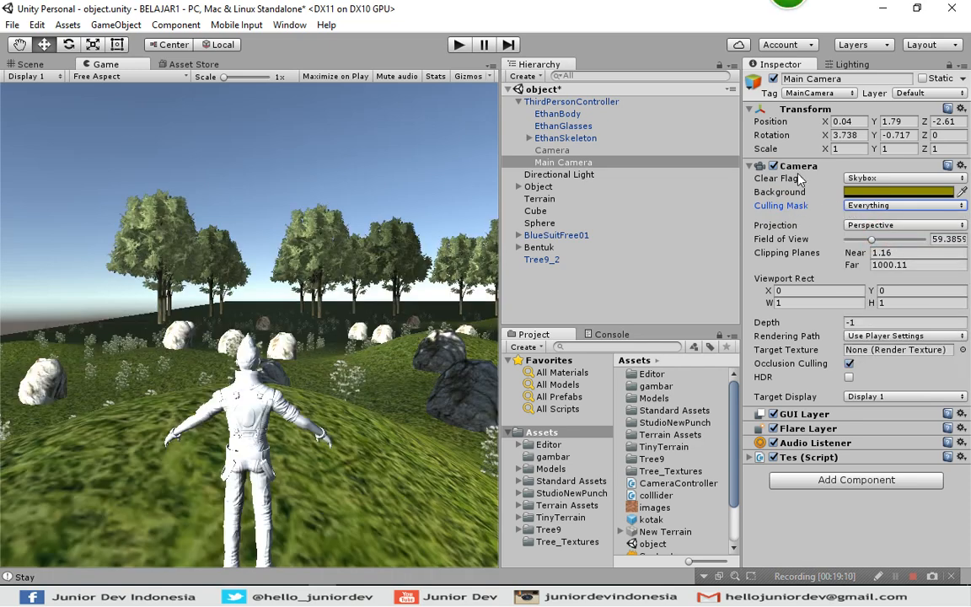
Compare the Main Camera's available Layer options with the layers included in its Culling Mask.
click(912, 93)
click(912, 93)
click(915, 93)
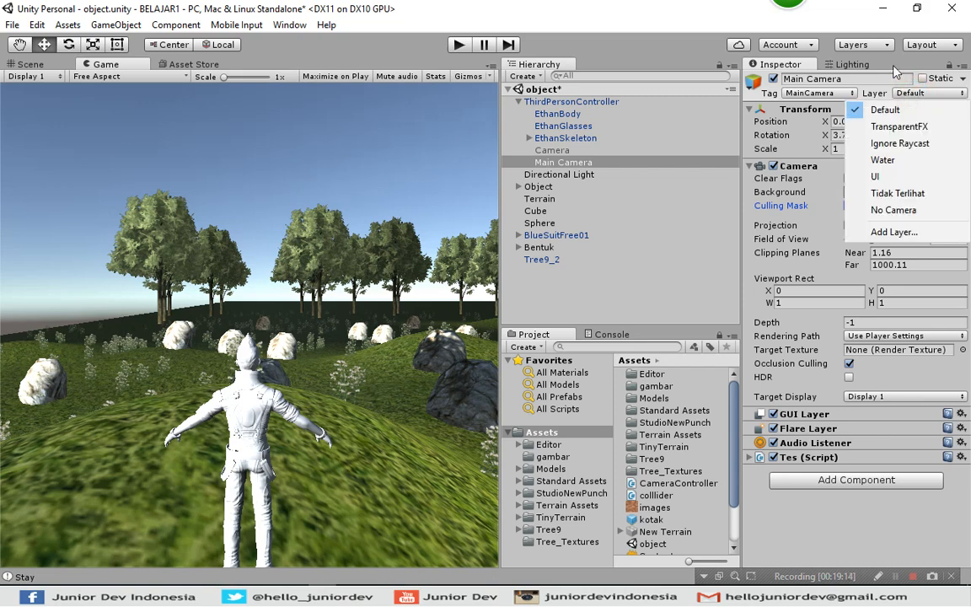
click(908, 92)
click(910, 93)
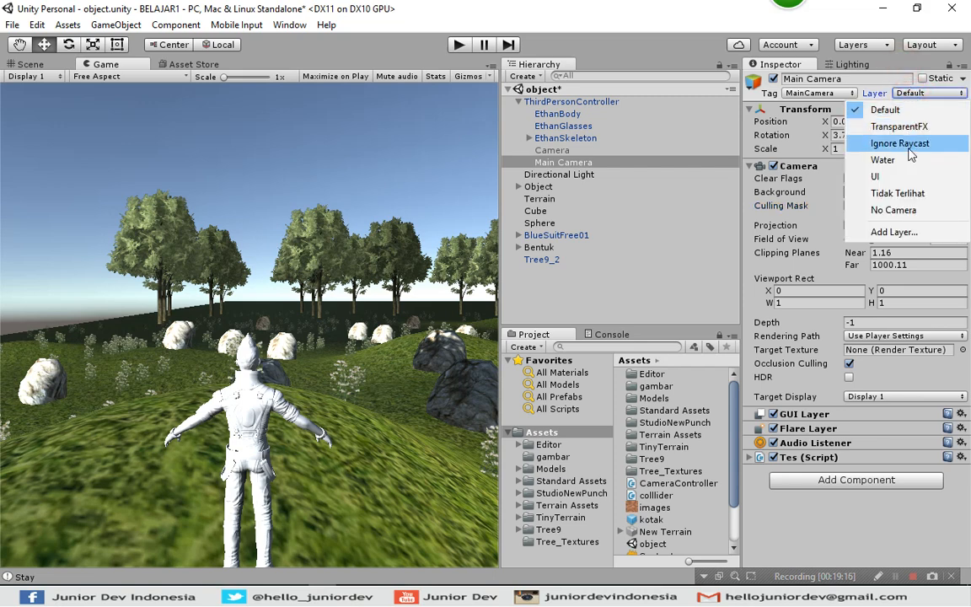
click(793, 60)
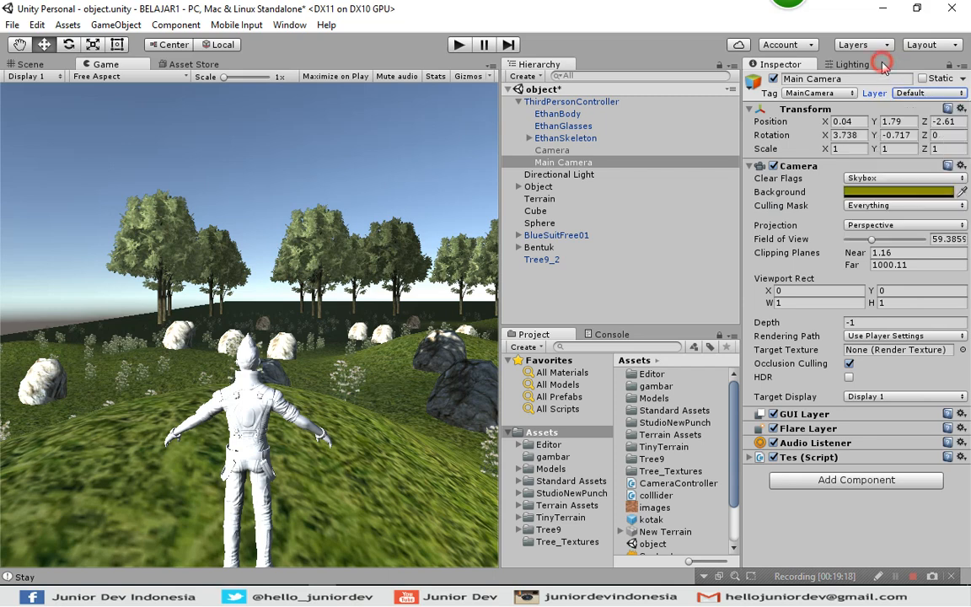
click(852, 64)
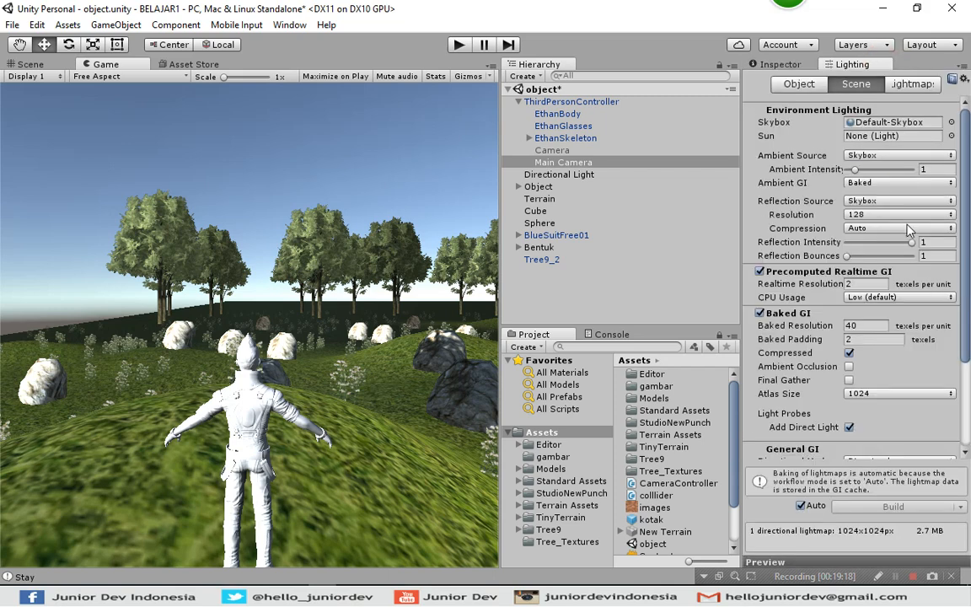
click(563, 164)
click(774, 64)
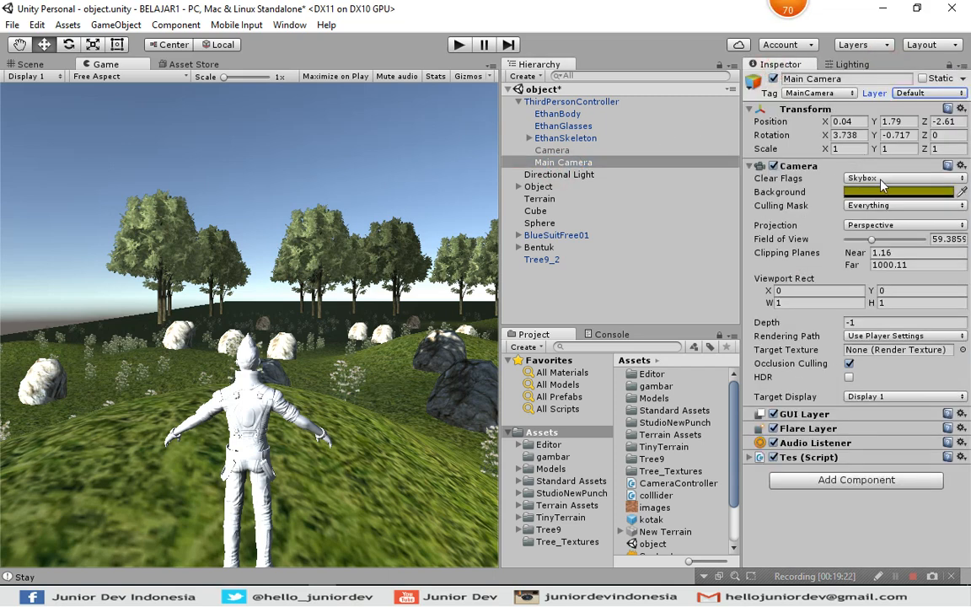
click(894, 205)
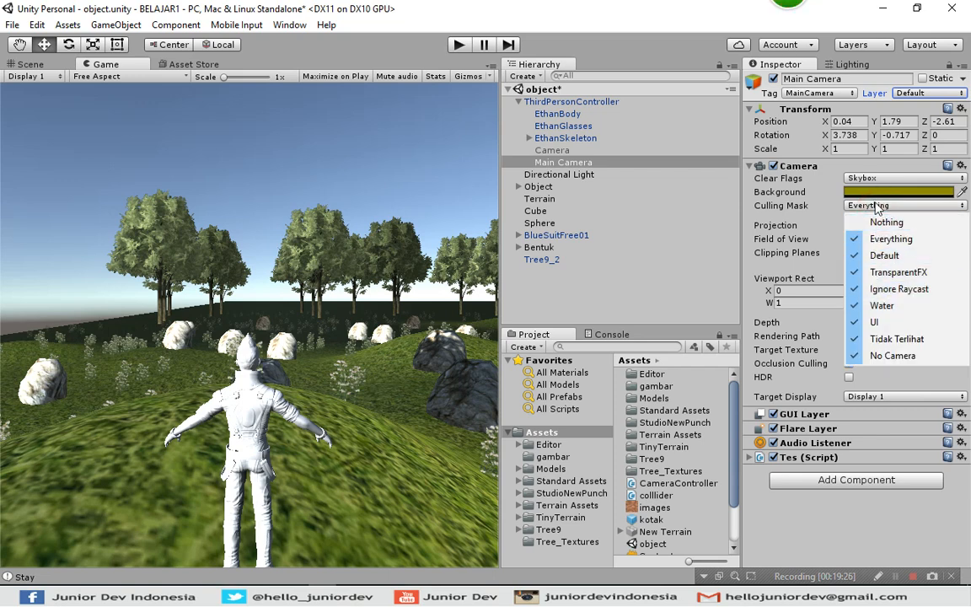
click(802, 209)
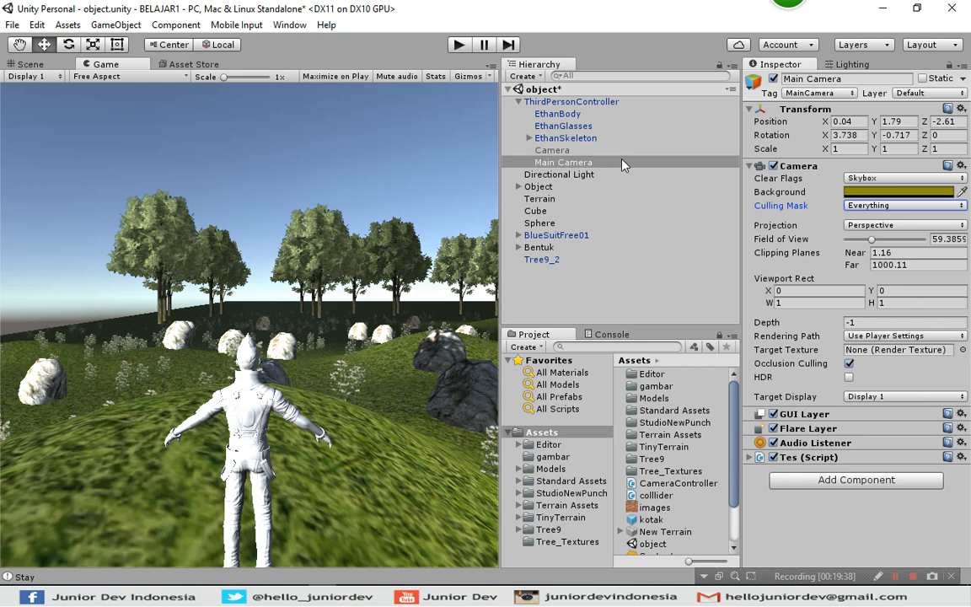
Enable the second Camera and compare its preview with the Main Camera's preview in the Scene view.
click(571, 152)
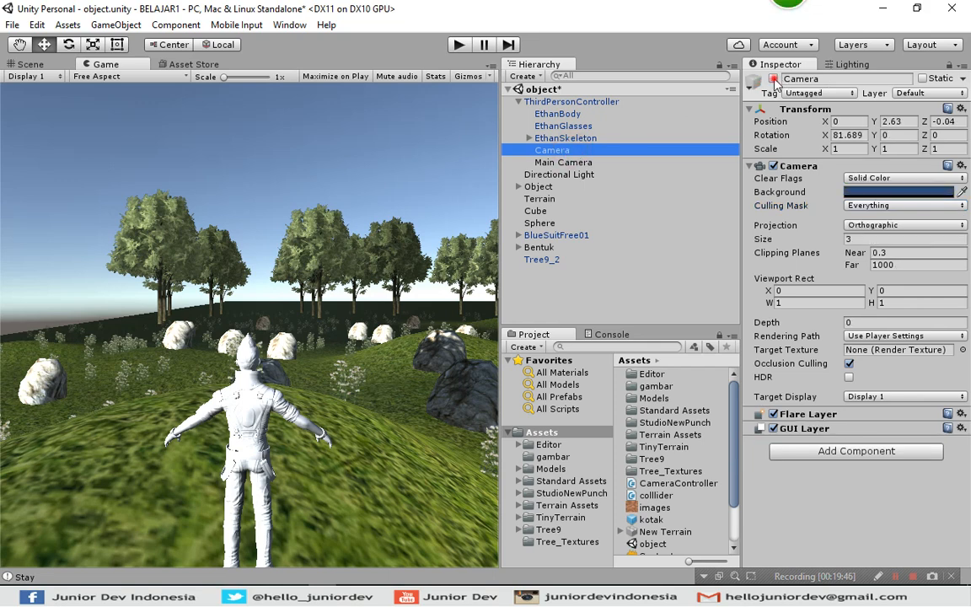
click(773, 79)
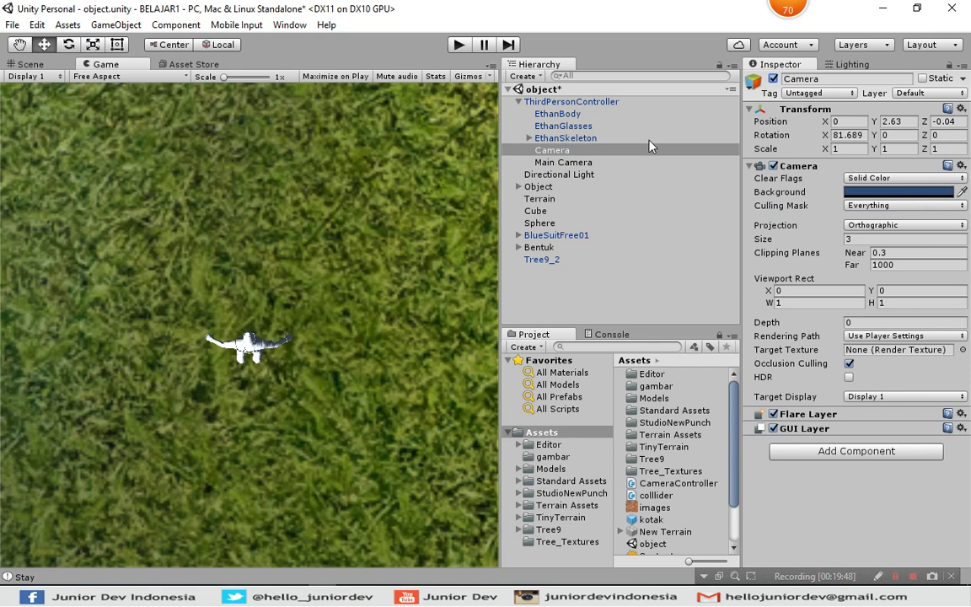
click(28, 64)
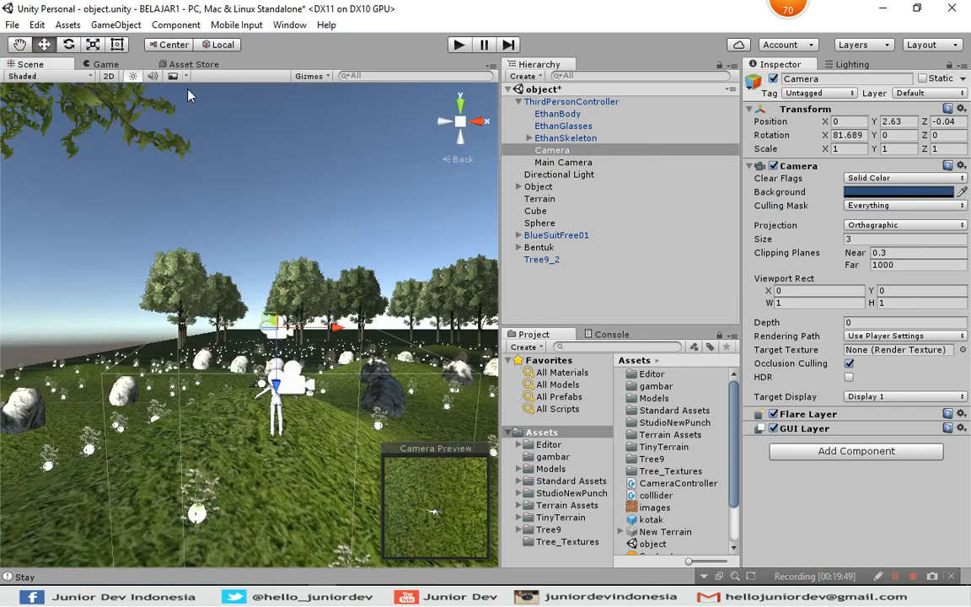
click(563, 162)
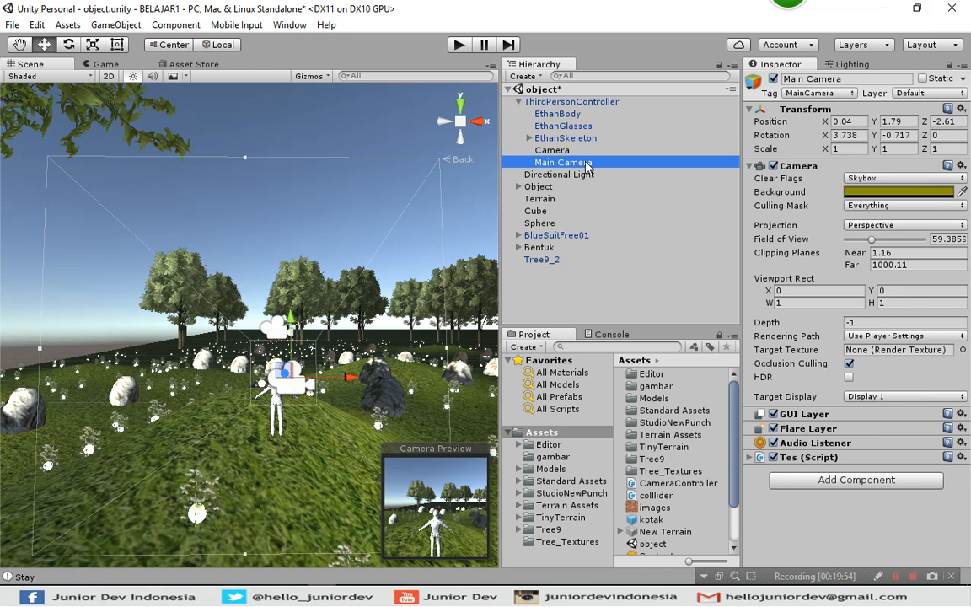
Open ThirdPersonController's Camera Controller script in MonoDevelop and review its kamera1 and kamera2 declarations.
click(582, 102)
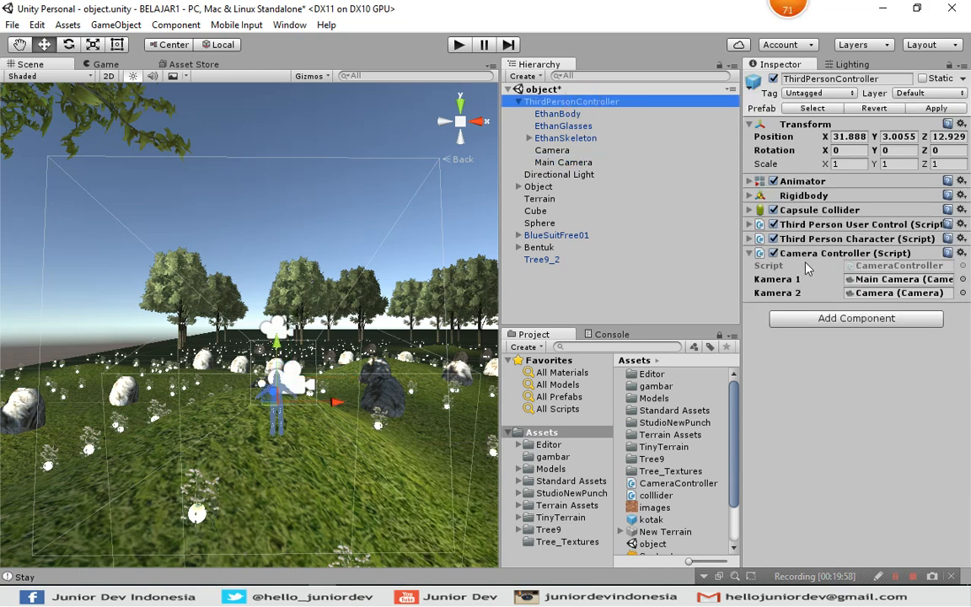
click(961, 254)
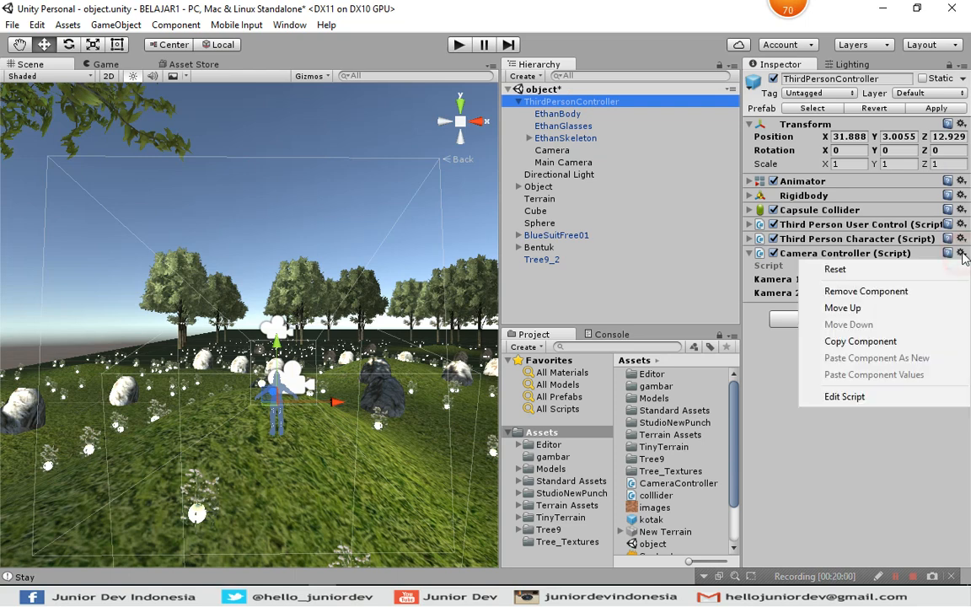
click(862, 398)
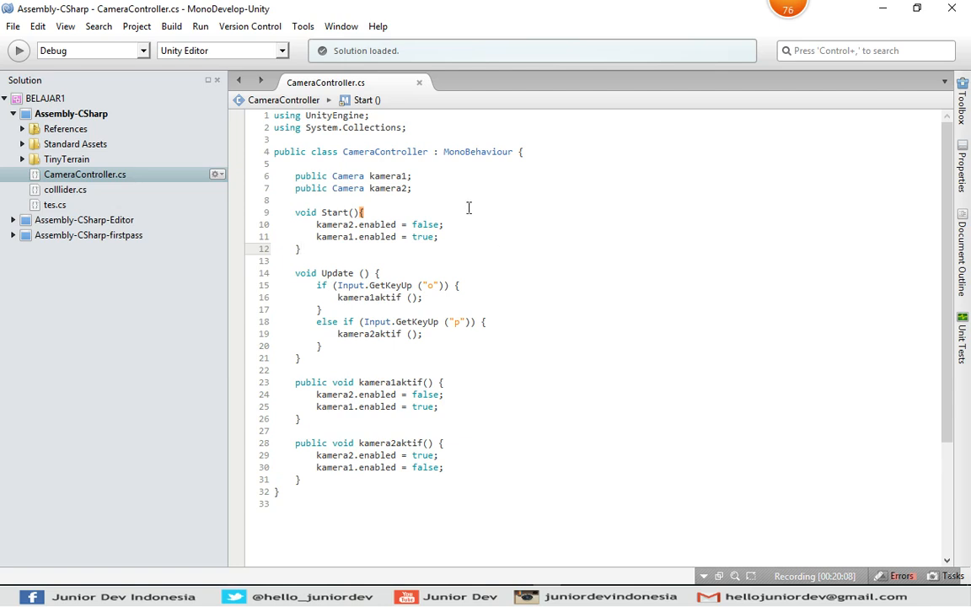
click(424, 183)
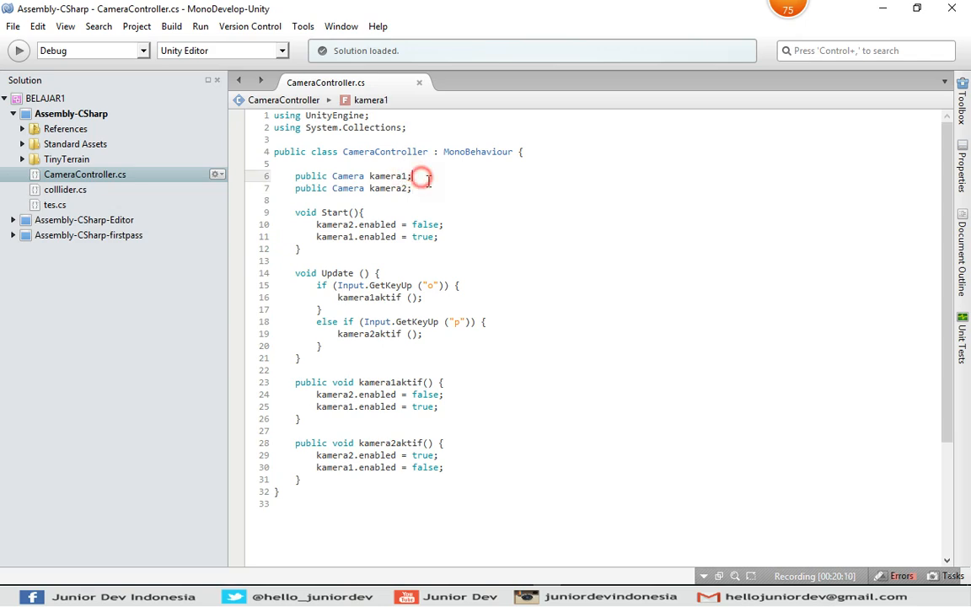
click(427, 188)
click(411, 174)
Return to Unity and compare the Main Camera with the second Camera, checking the Game view as well.
key(alt+Tab)
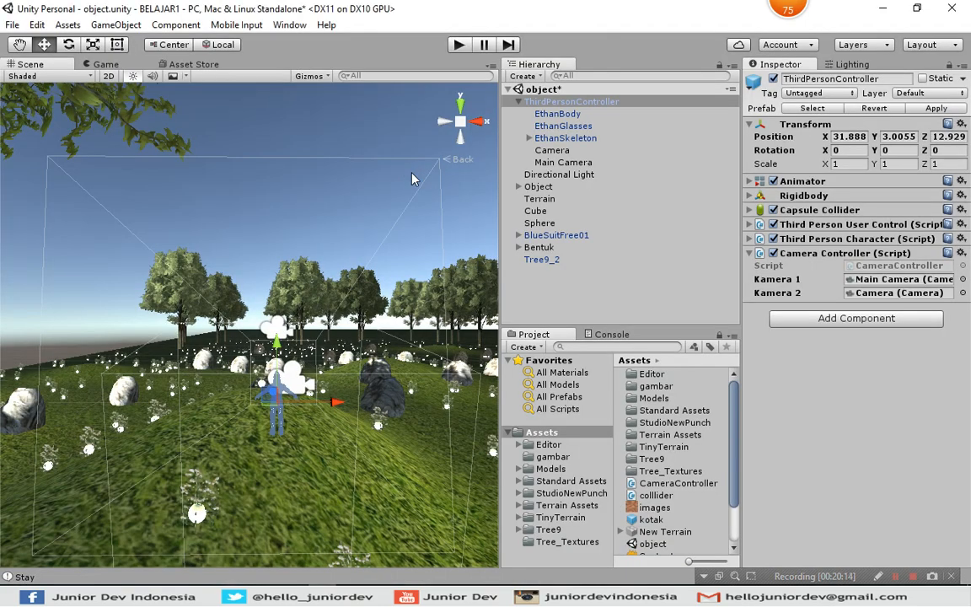
click(574, 163)
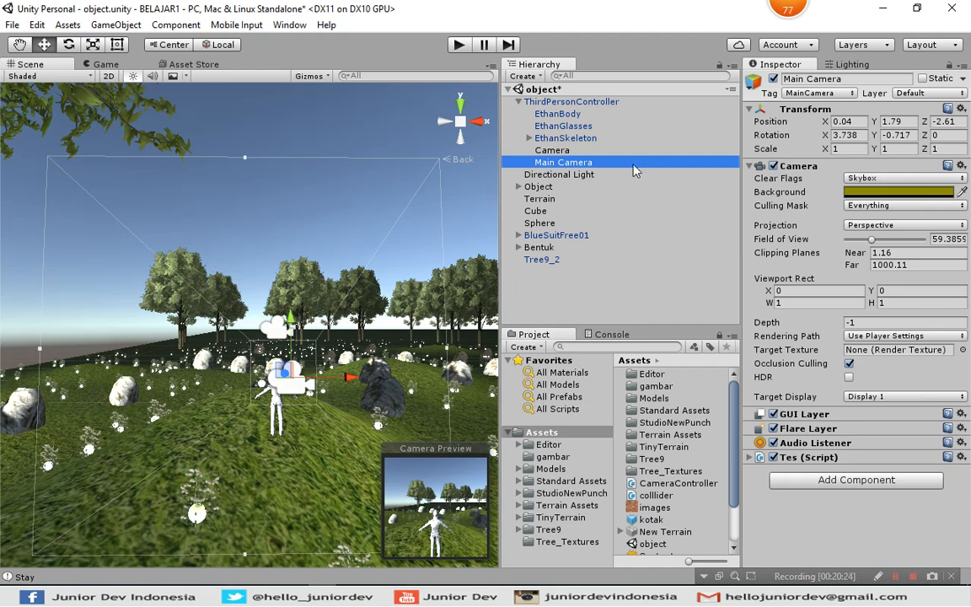
click(563, 151)
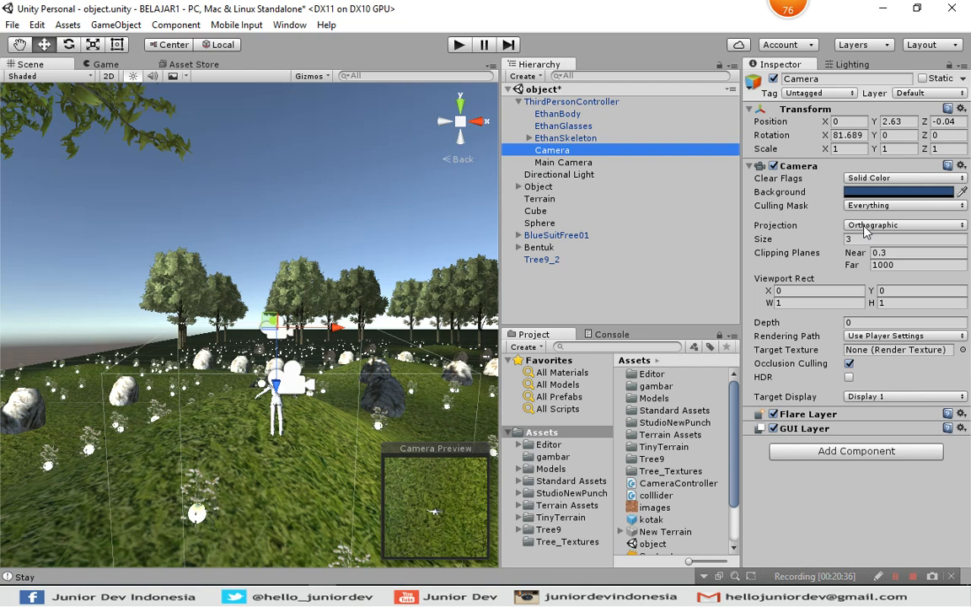
click(122, 65)
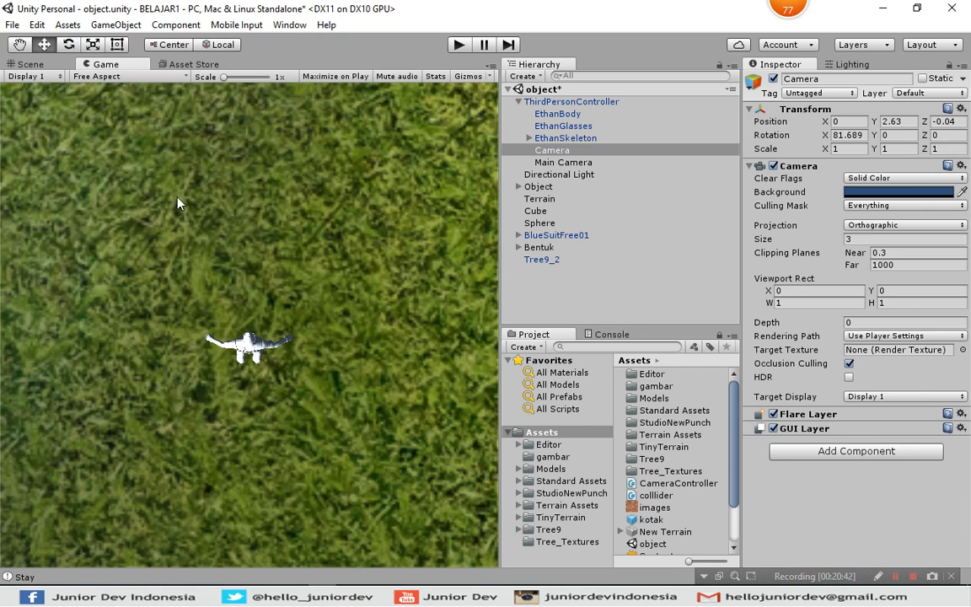
click(39, 66)
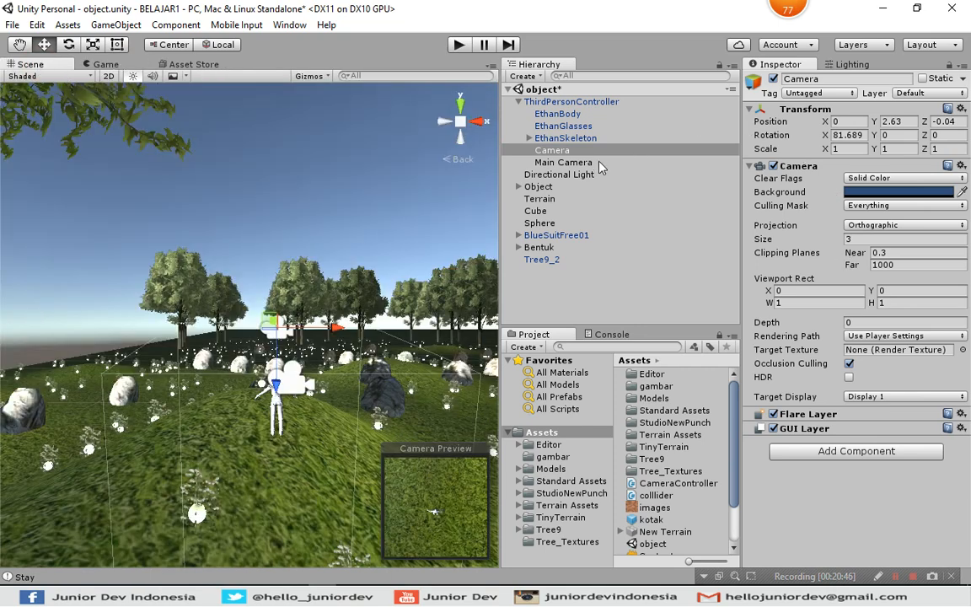
click(547, 161)
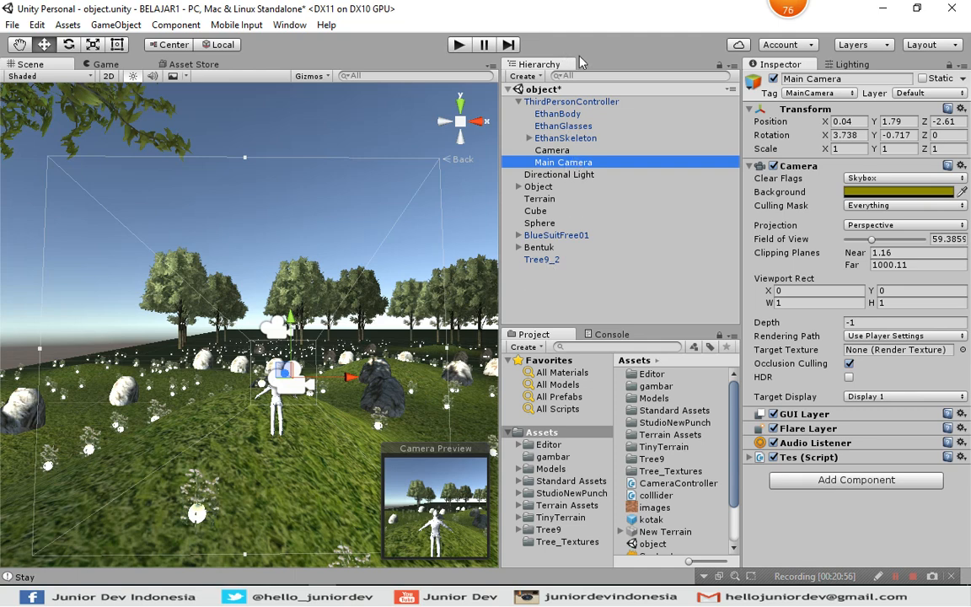
click(553, 150)
click(570, 160)
click(569, 152)
click(570, 160)
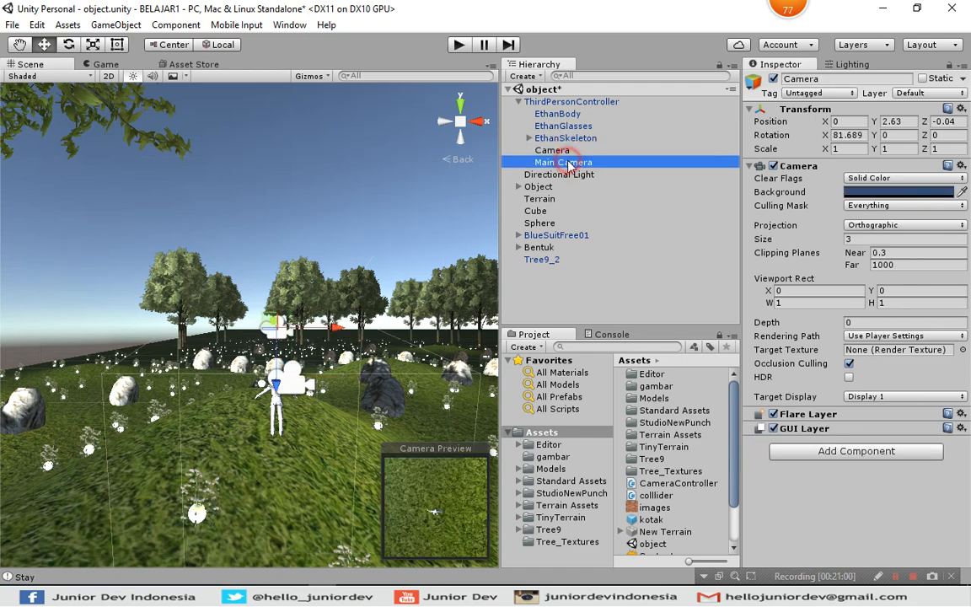
Compare the script's kamera1 and kamera2 declarations in MonoDevelop with the cameras assigned to Kamera 1 and Kamera 2 on ThirdPersonController in Unity.
key(alt+Tab)
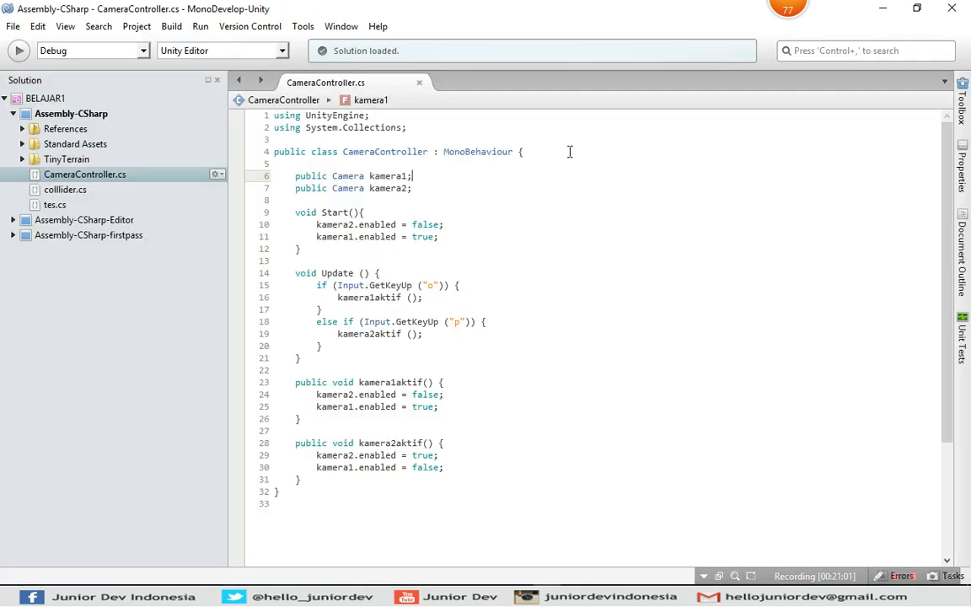
click(455, 176)
key(alt+Tab)
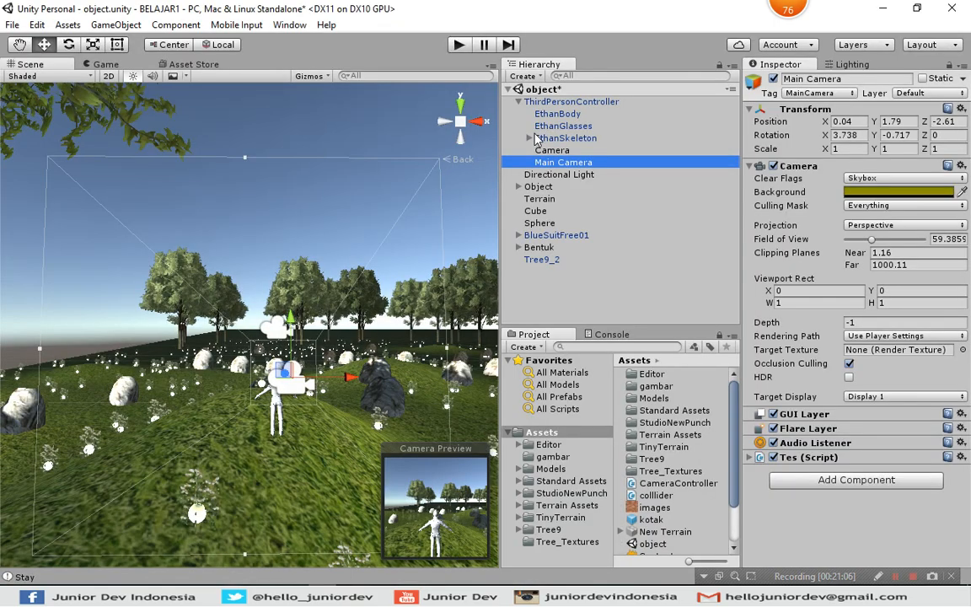
click(567, 102)
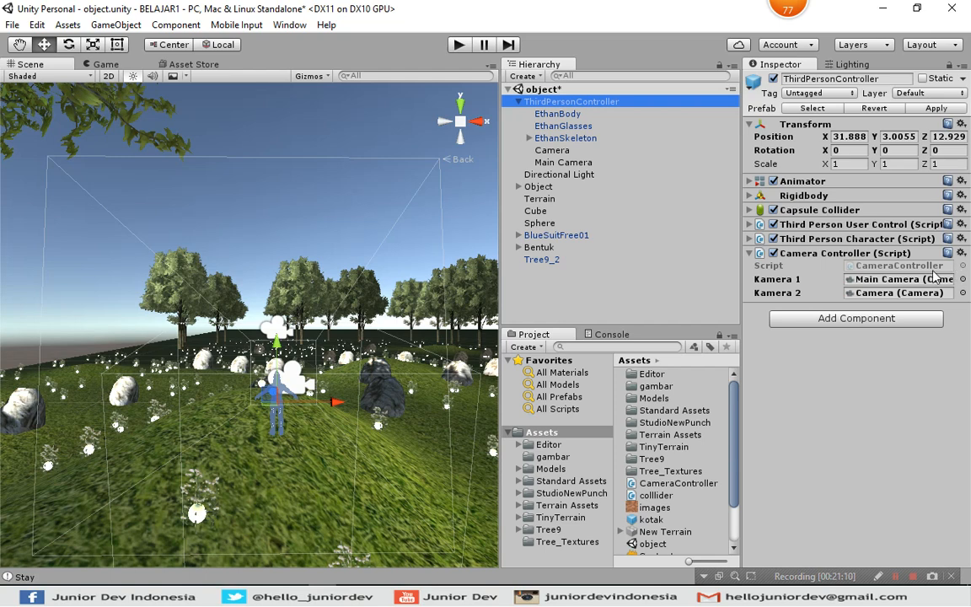
key(alt+Tab)
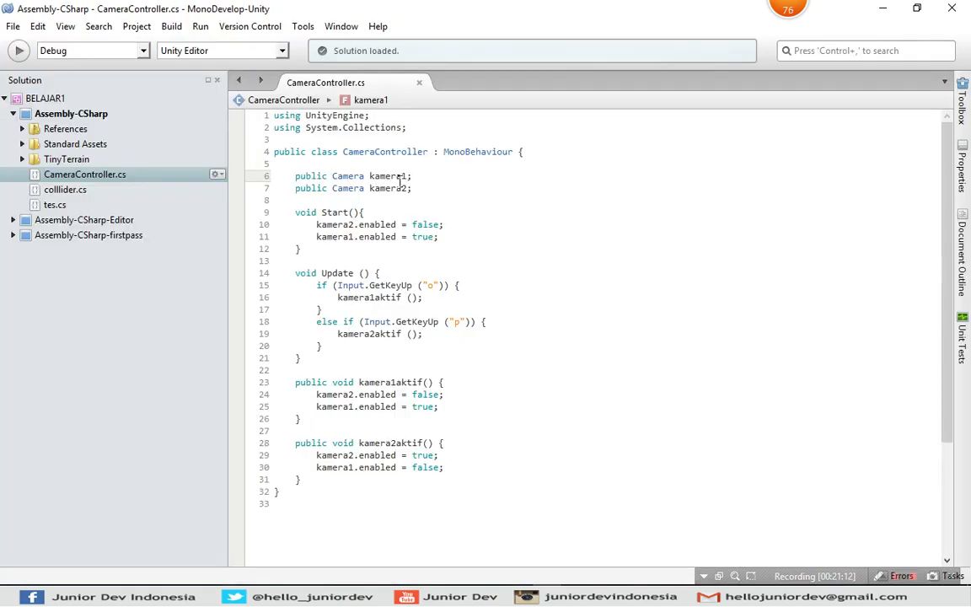
drag(296, 176, 424, 189)
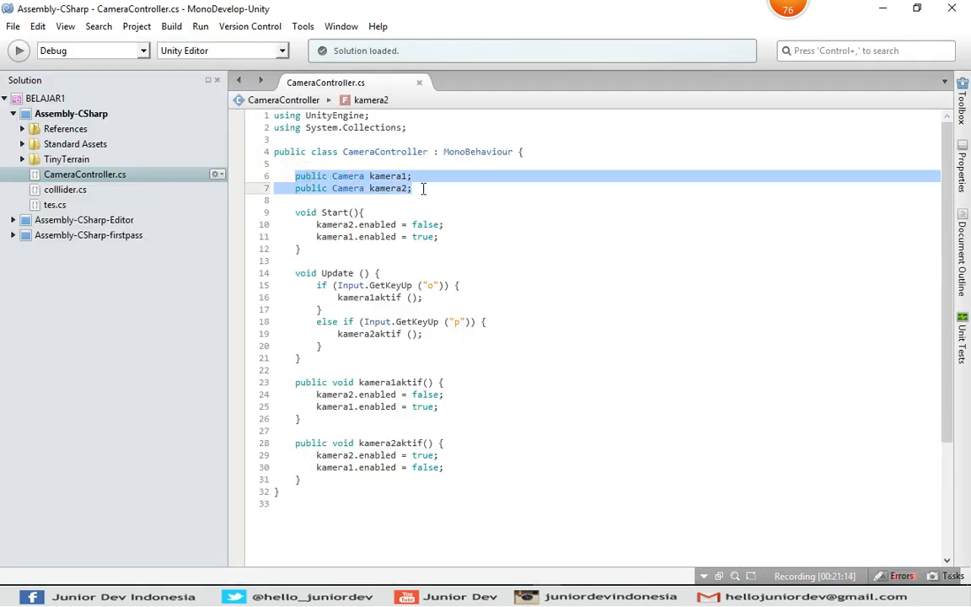
click(425, 189)
click(413, 177)
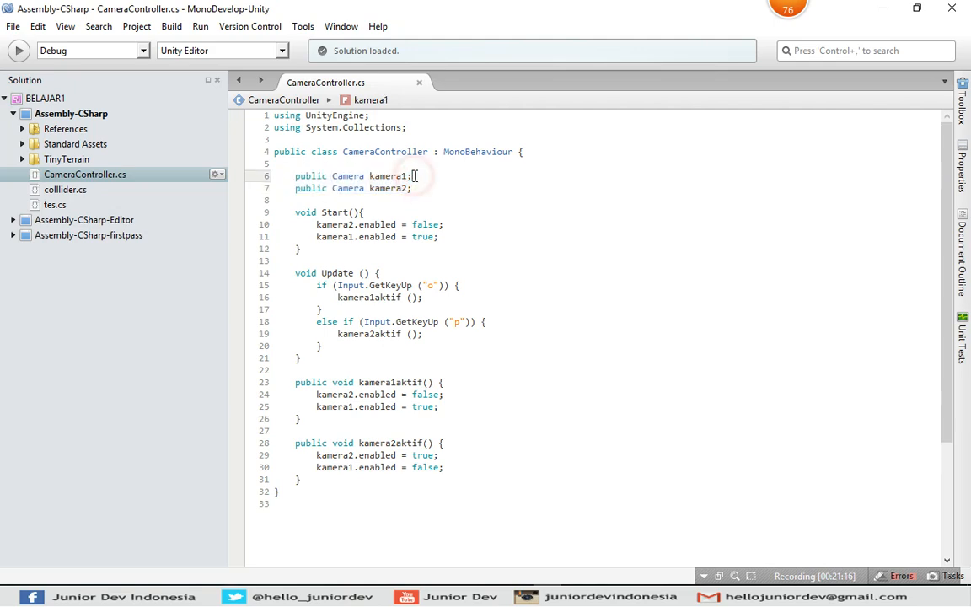
key(alt+Tab)
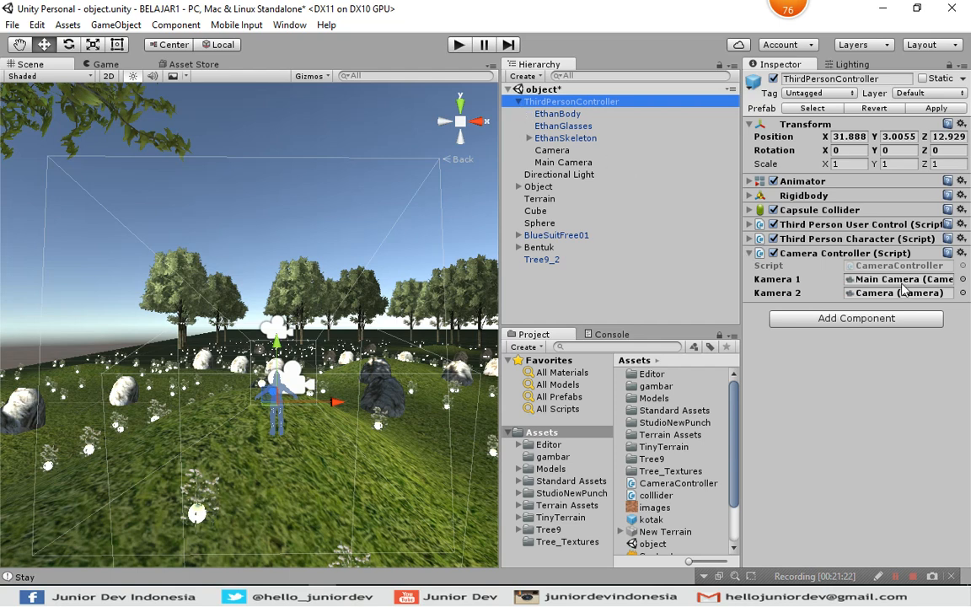
Examine how the script's Start() function in MonoDevelop sets kamera2 and kamera1, and relate it to the Main Camera in Unity.
key(alt+Tab)
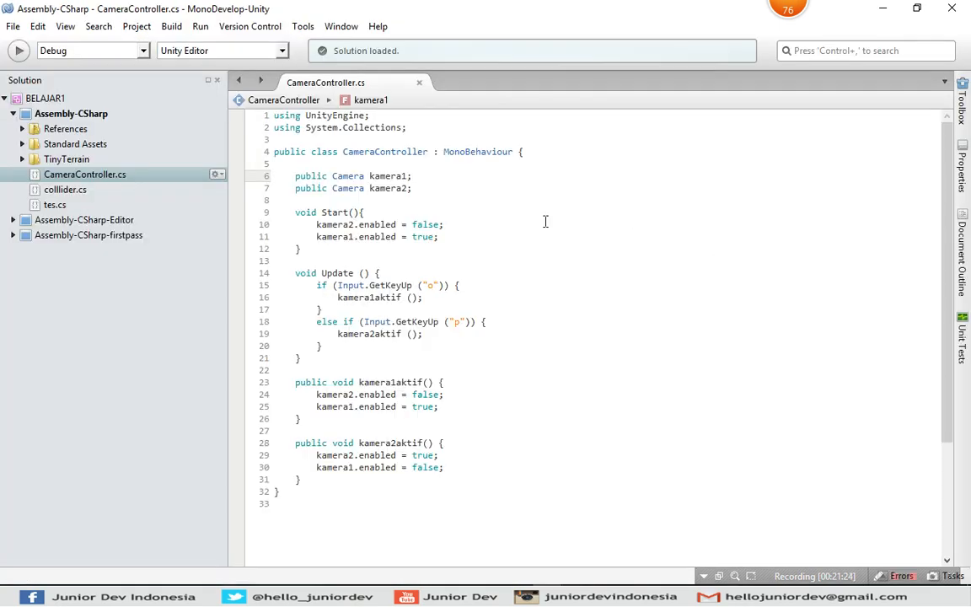
drag(294, 213, 317, 249)
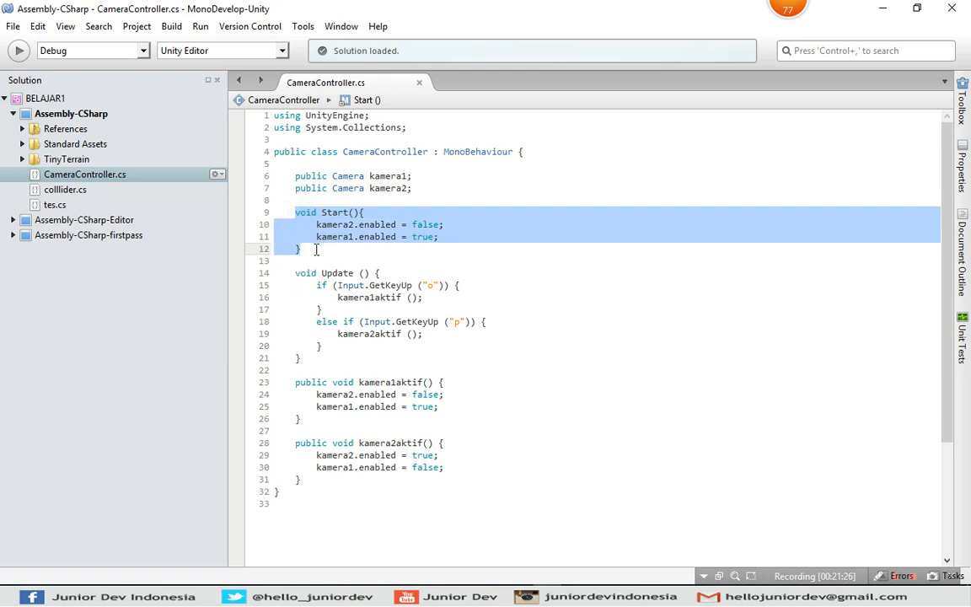
click(316, 248)
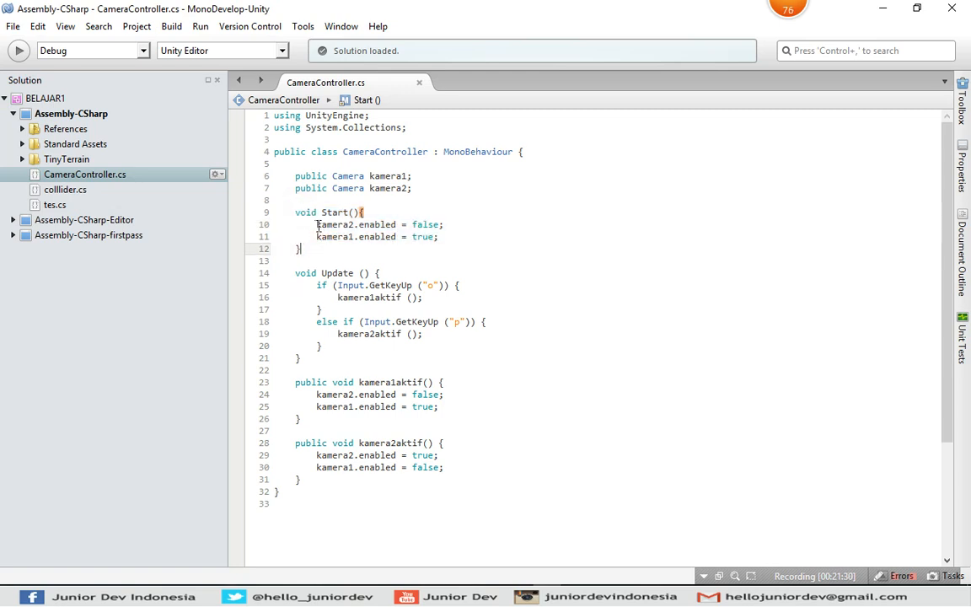
mouse_move(318, 227)
drag(317, 225, 452, 226)
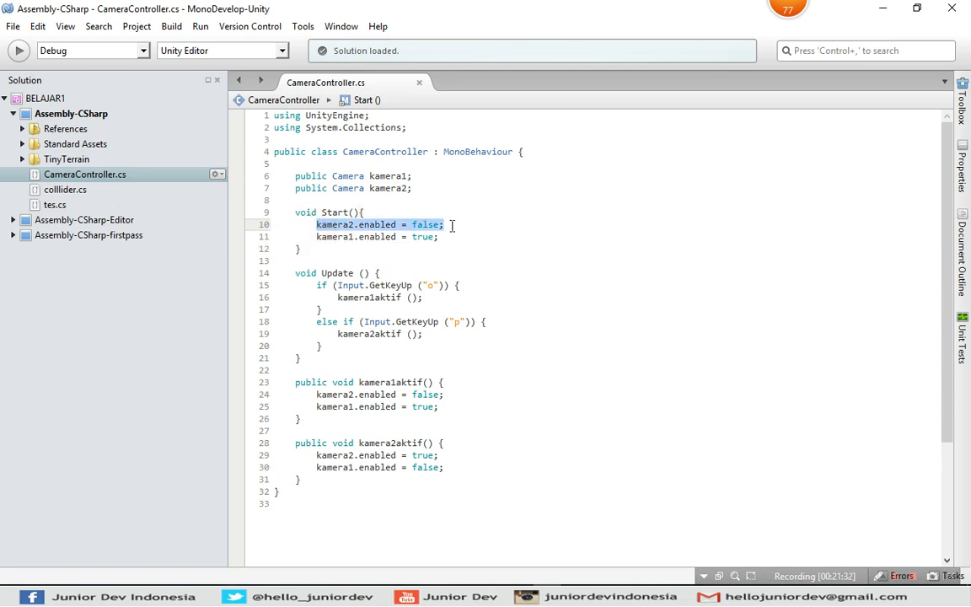
click(455, 225)
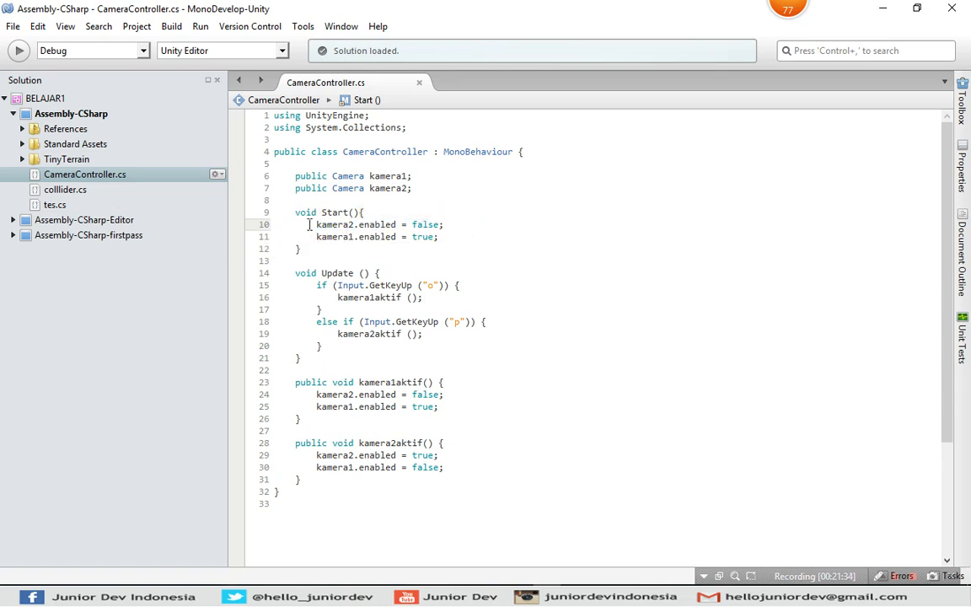
drag(309, 224, 470, 227)
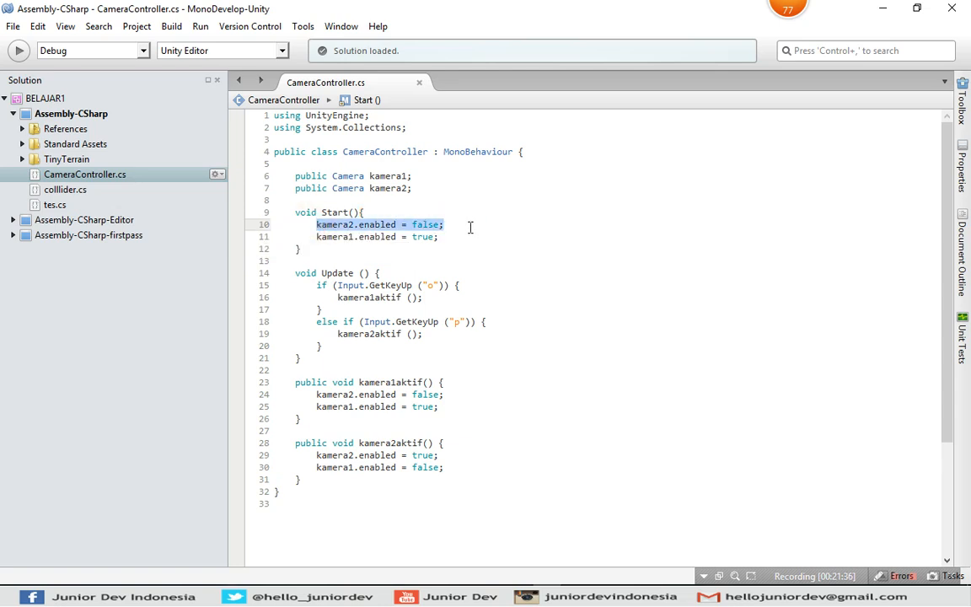
click(436, 237)
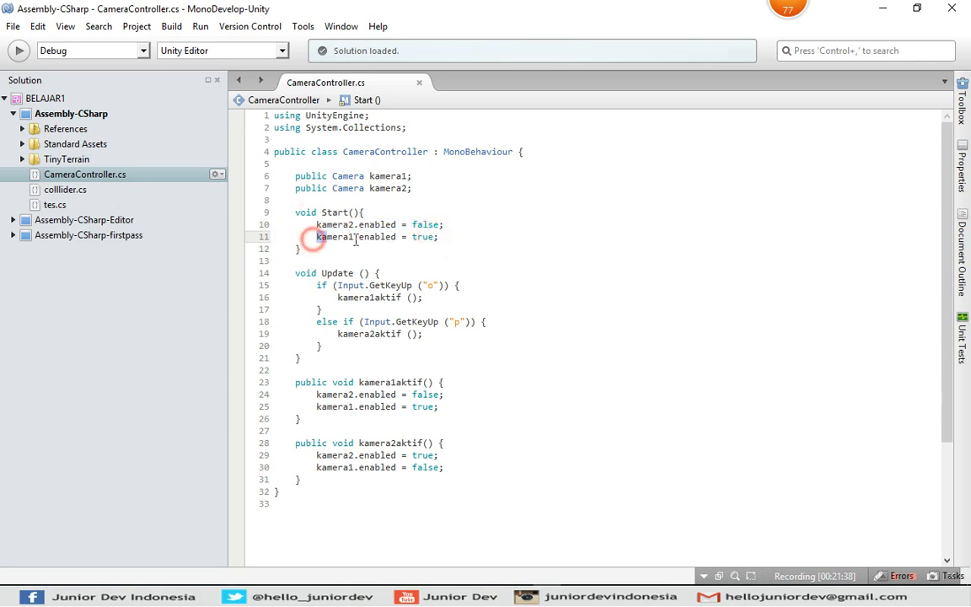
drag(314, 237, 446, 239)
click(447, 239)
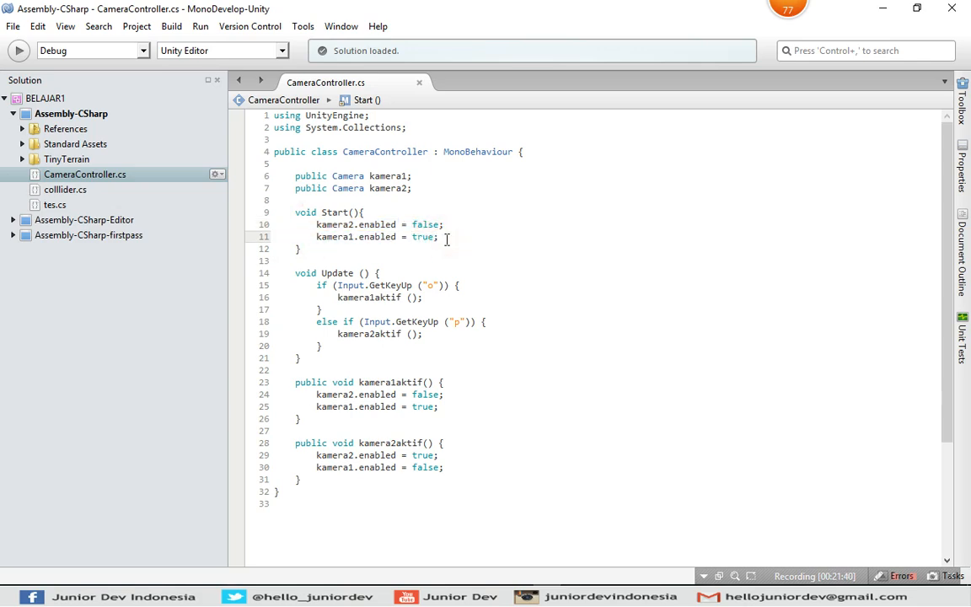
key(alt+Tab)
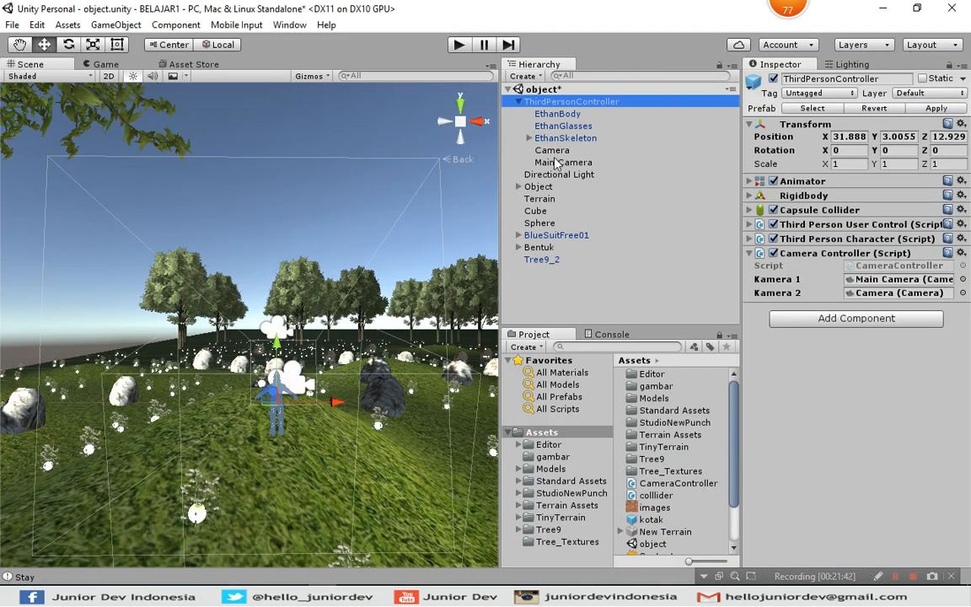
click(555, 161)
Examine the key conditions in the script's Update() function in MonoDevelop and the kamera1aktif and kamera2aktif functions they call.
key(alt+Tab)
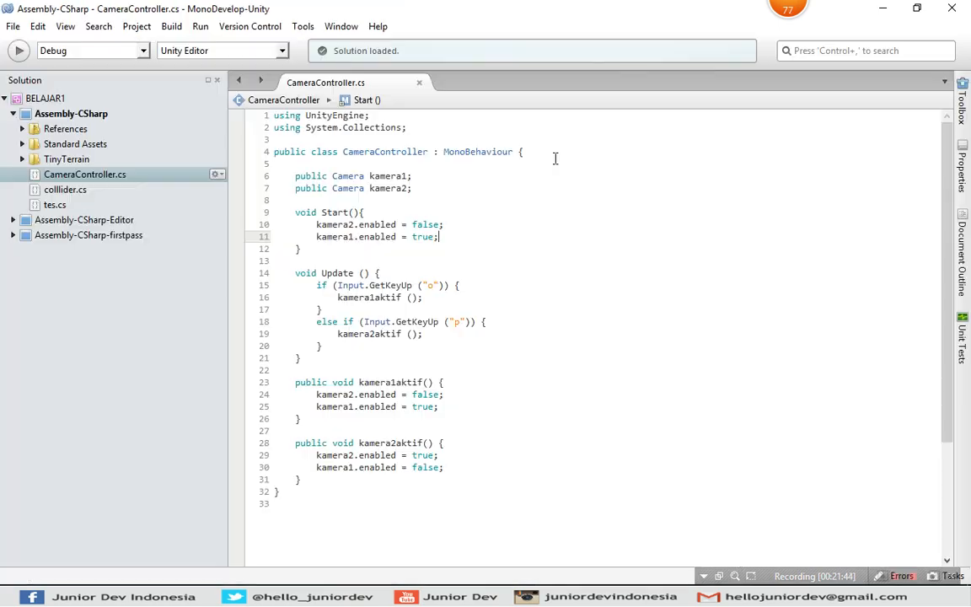
click(295, 272)
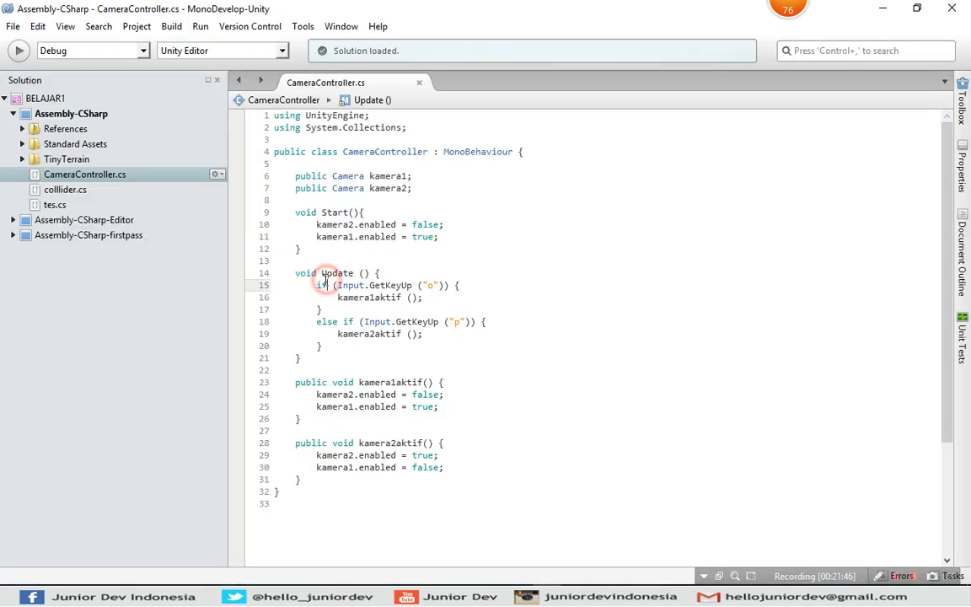
drag(316, 272, 389, 269)
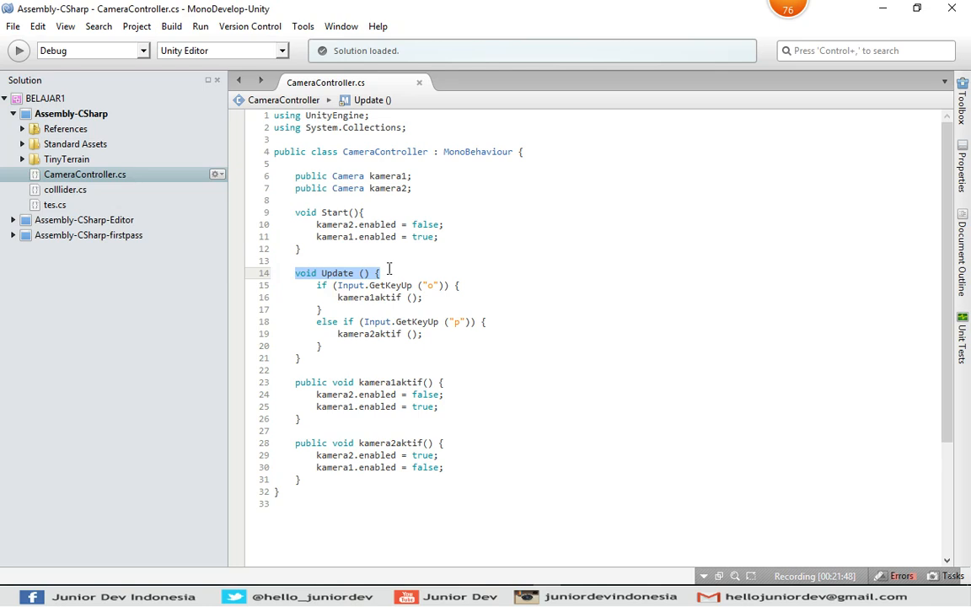
click(389, 270)
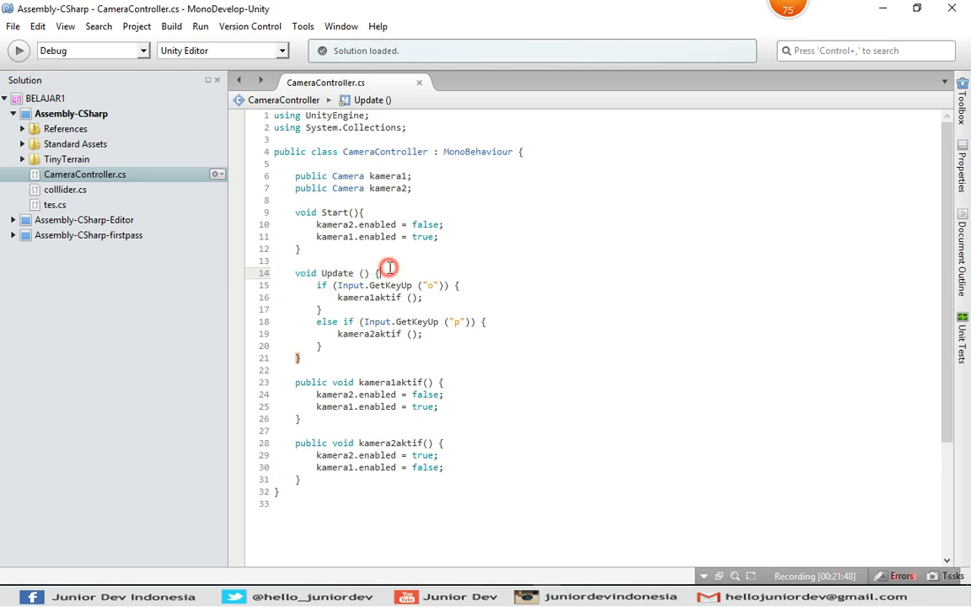
click(318, 285)
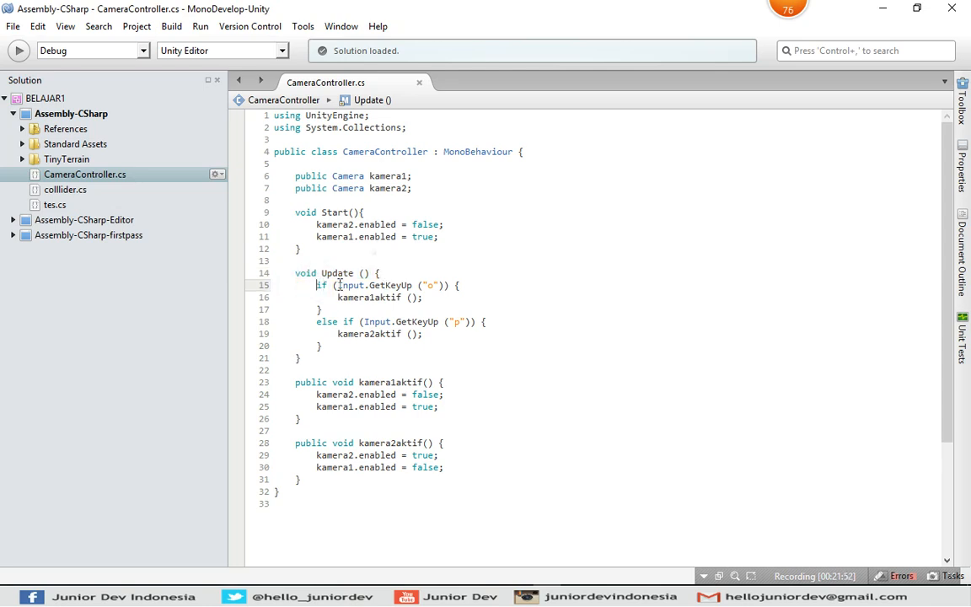
click(454, 285)
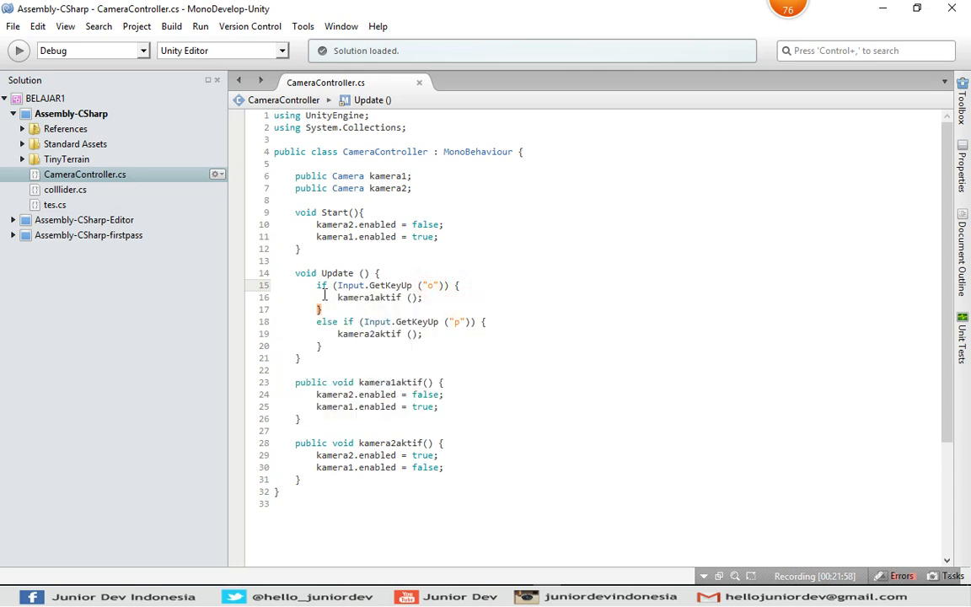
drag(325, 296, 330, 297)
click(361, 298)
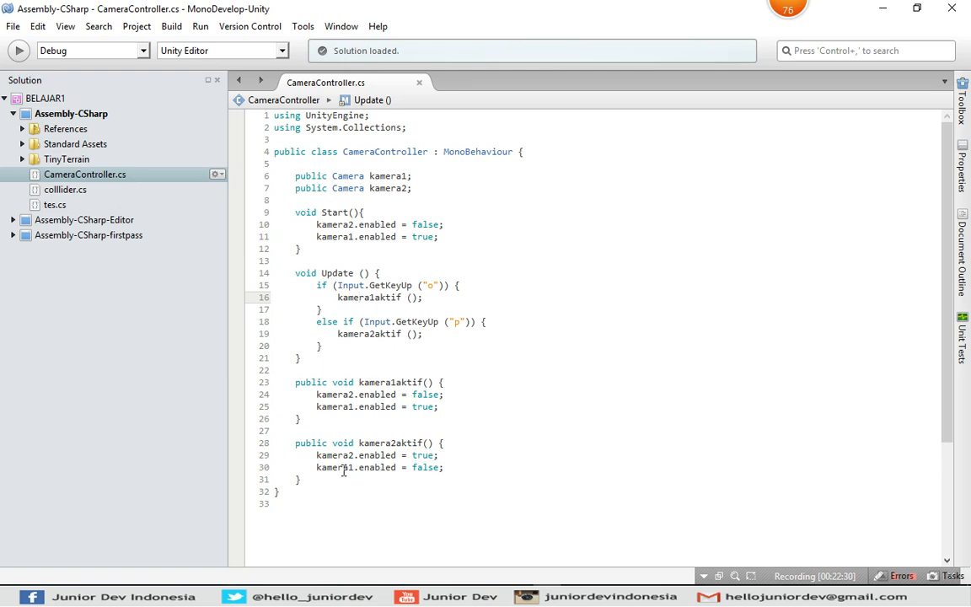
click(459, 464)
click(432, 258)
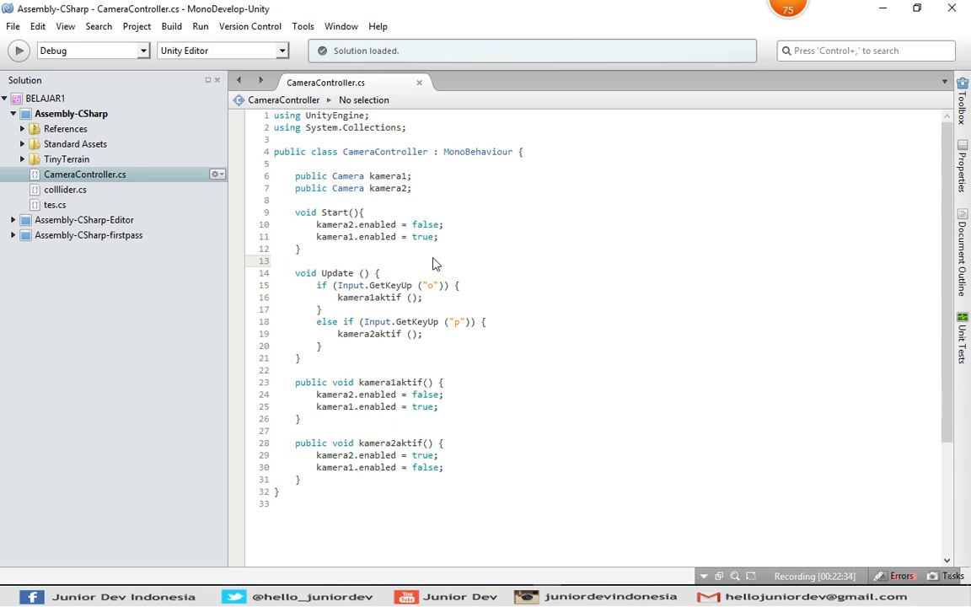
Return to Unity and assign Main Camera to Kamera 1 and Camera to Kamera 2 in ThirdPersonController's Camera Controller script.
key(alt+Tab)
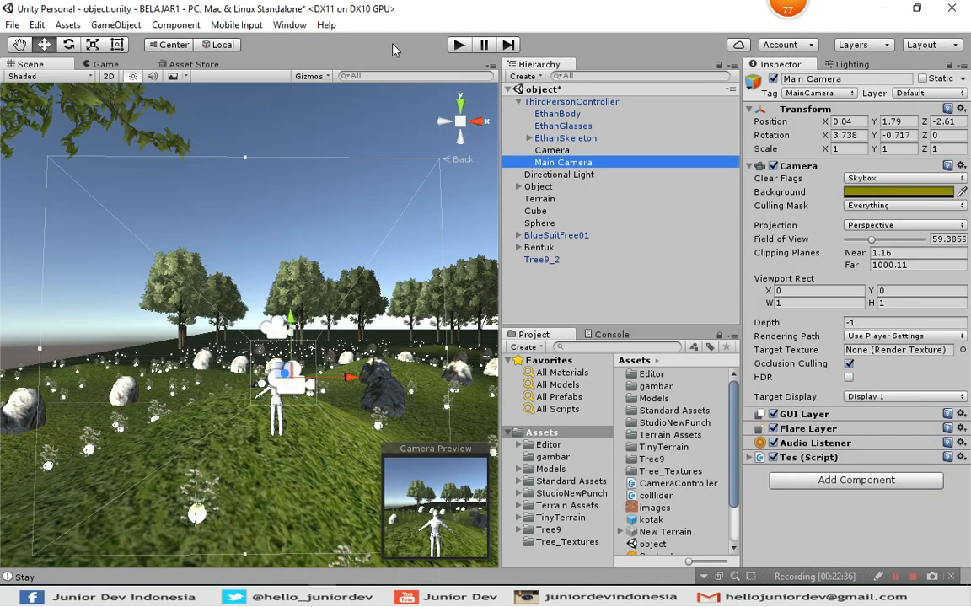
click(353, 39)
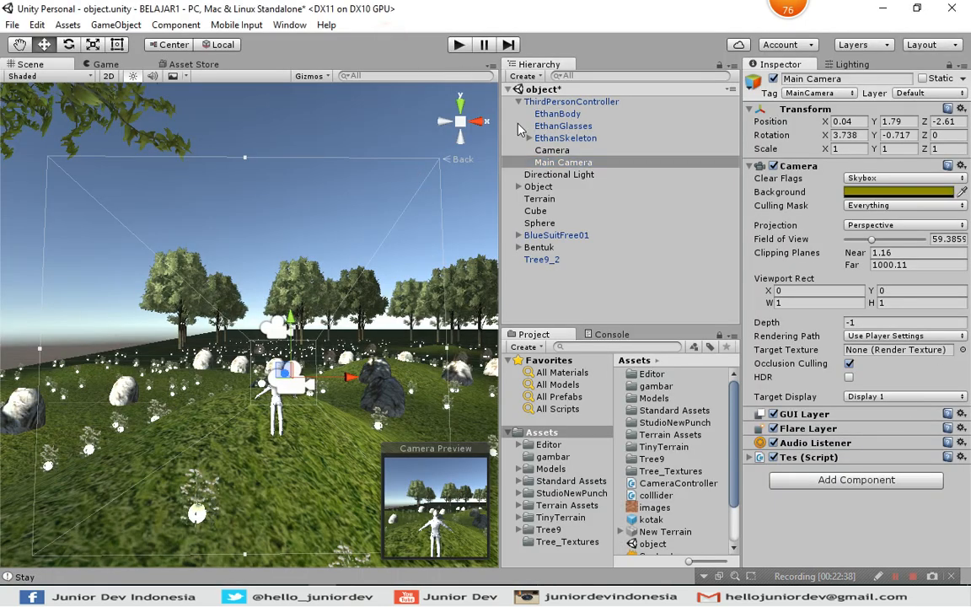
click(573, 103)
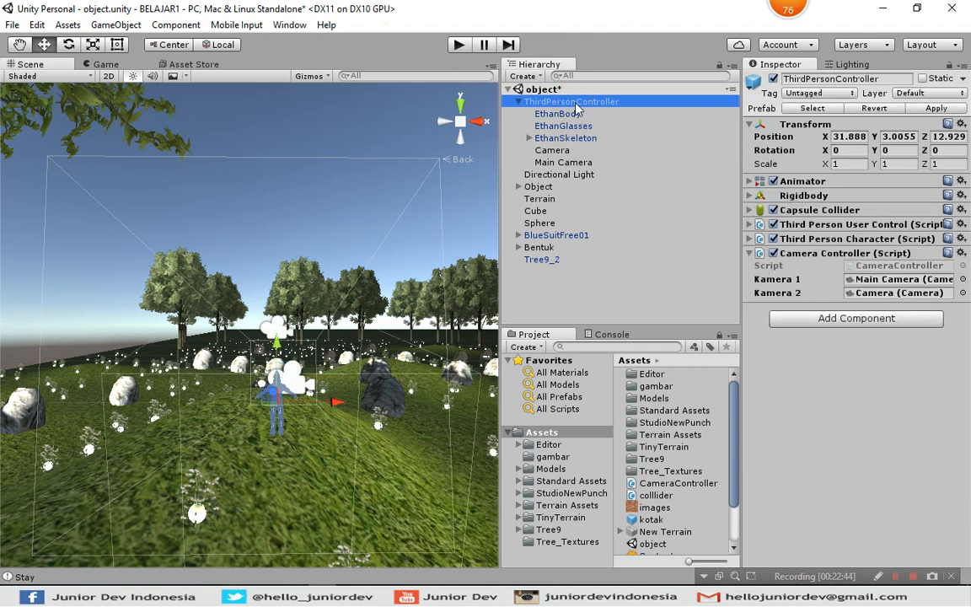
click(581, 163)
drag(588, 173, 880, 286)
drag(561, 157, 876, 306)
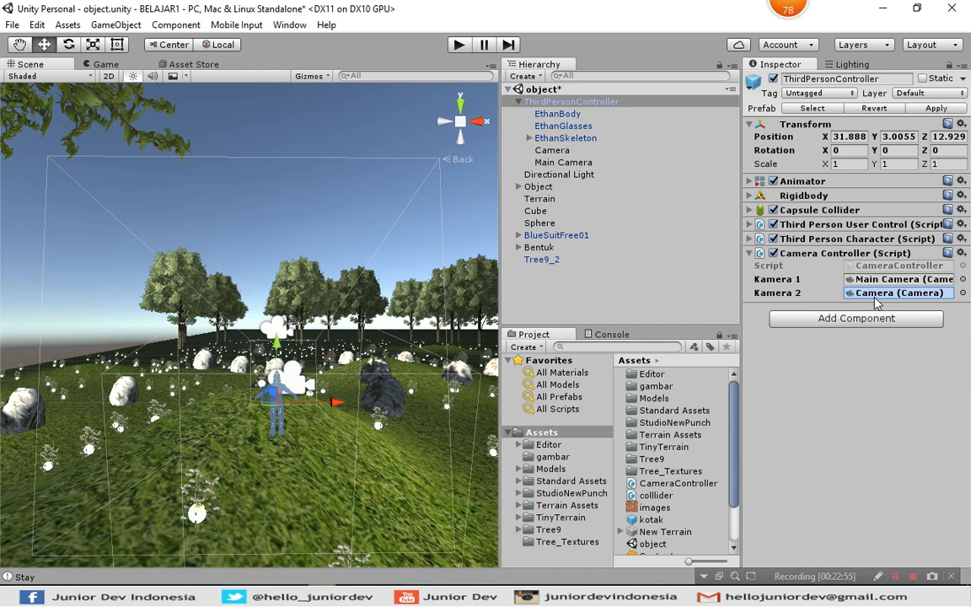
Run the game and walk the character down the grassy hill towards the trees in the Main Camera view.
click(459, 45)
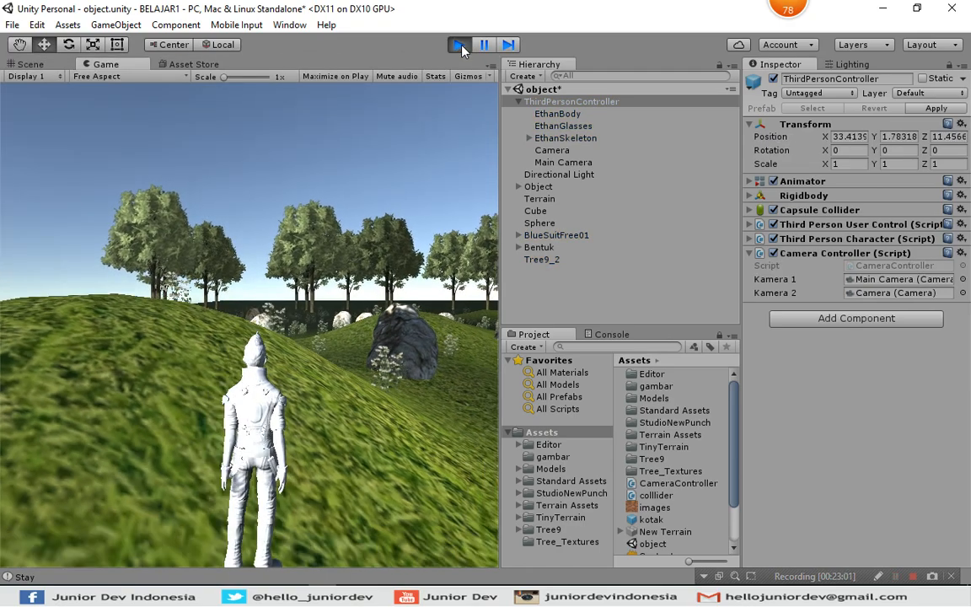
key(Up)
key(Right)
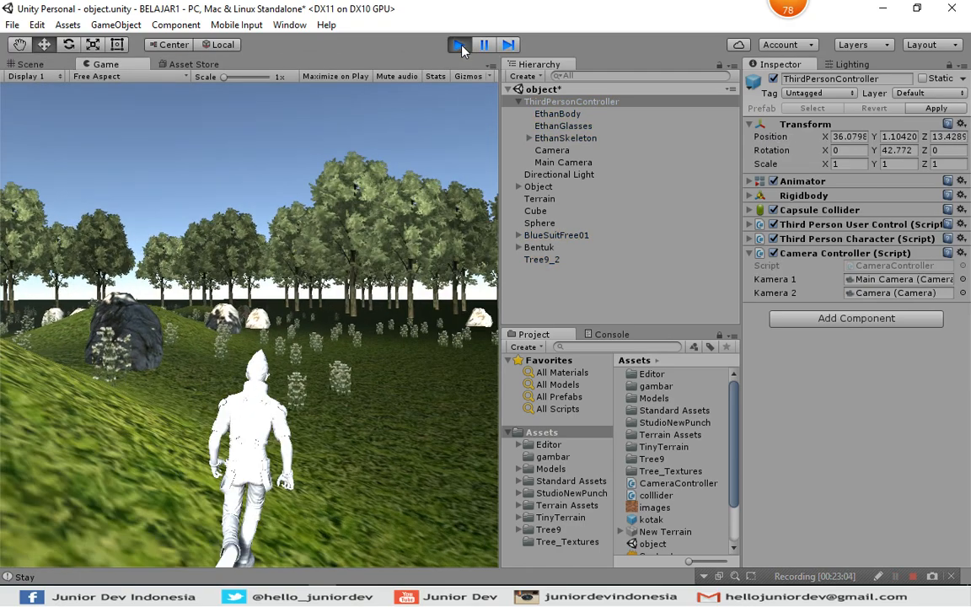
key(Up)
key(Right)
key(Left)
key(Up)
key(Left)
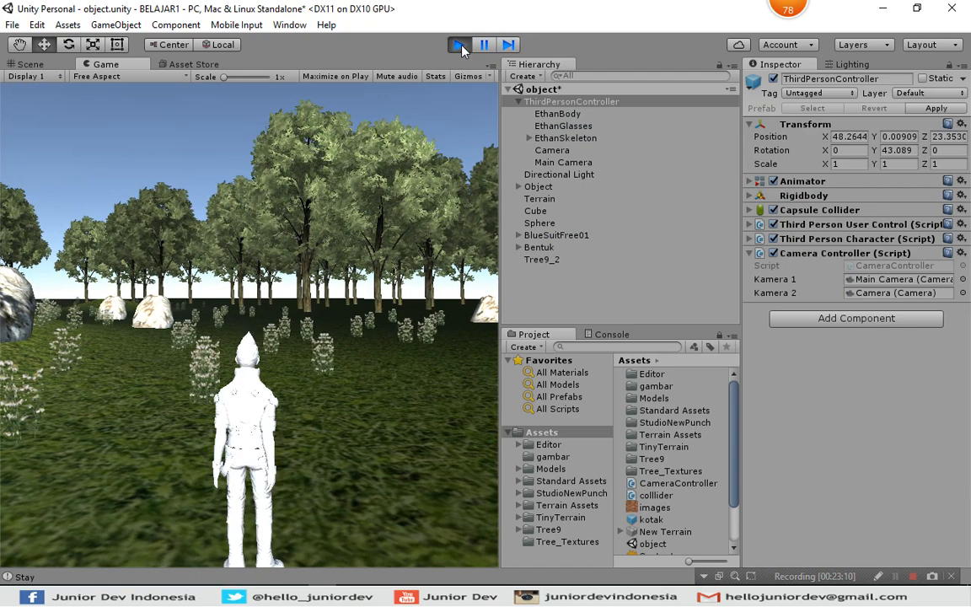
Test switching between the overhead Camera and the Main Camera, walking the character across the terrain in the overhead view.
key(2)
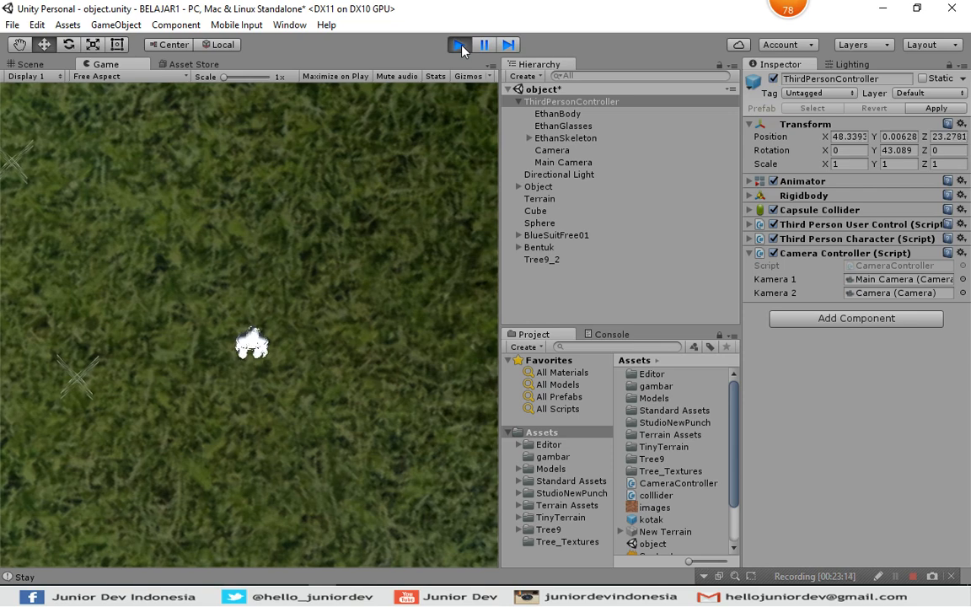
key(1)
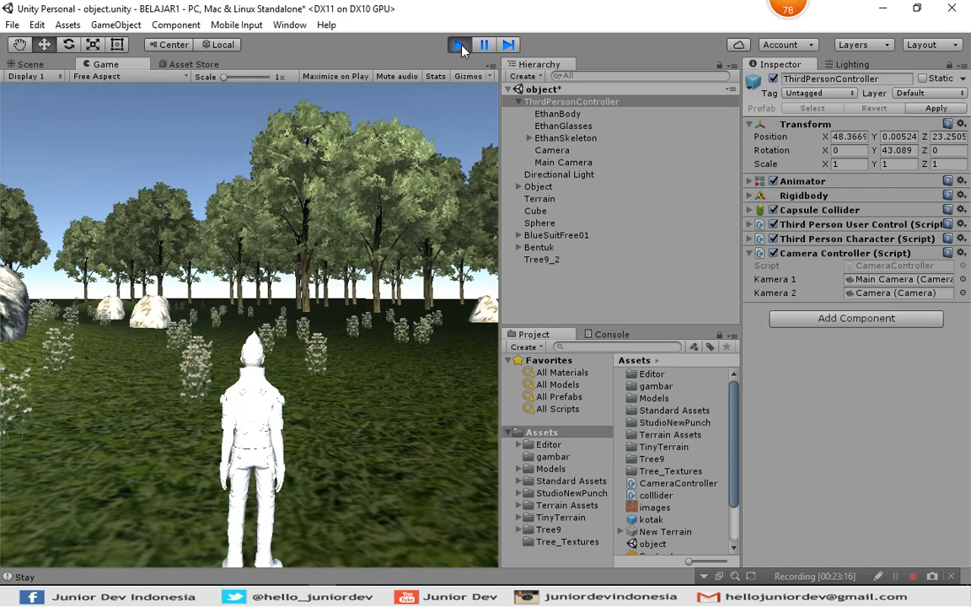
key(2)
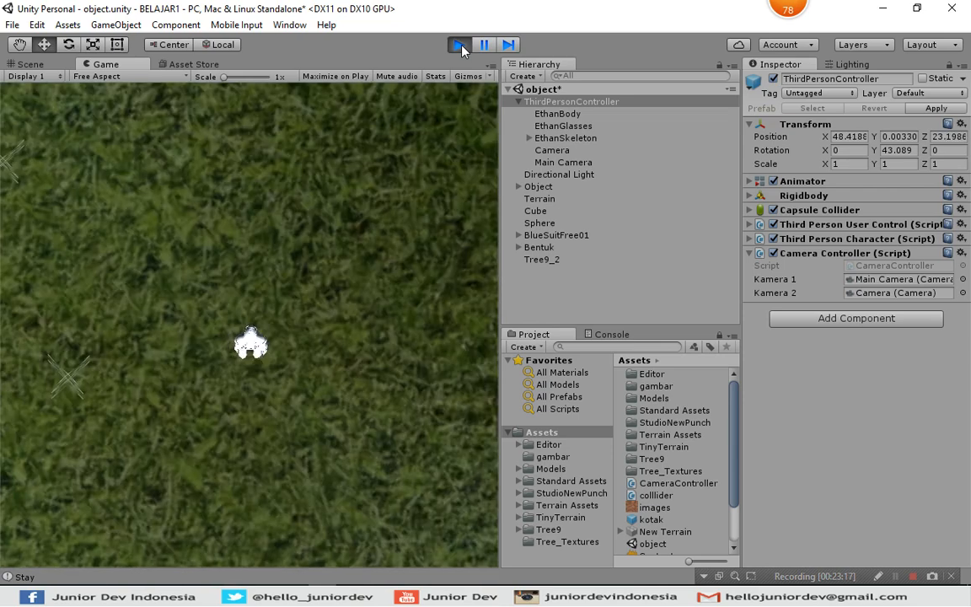
key(w)
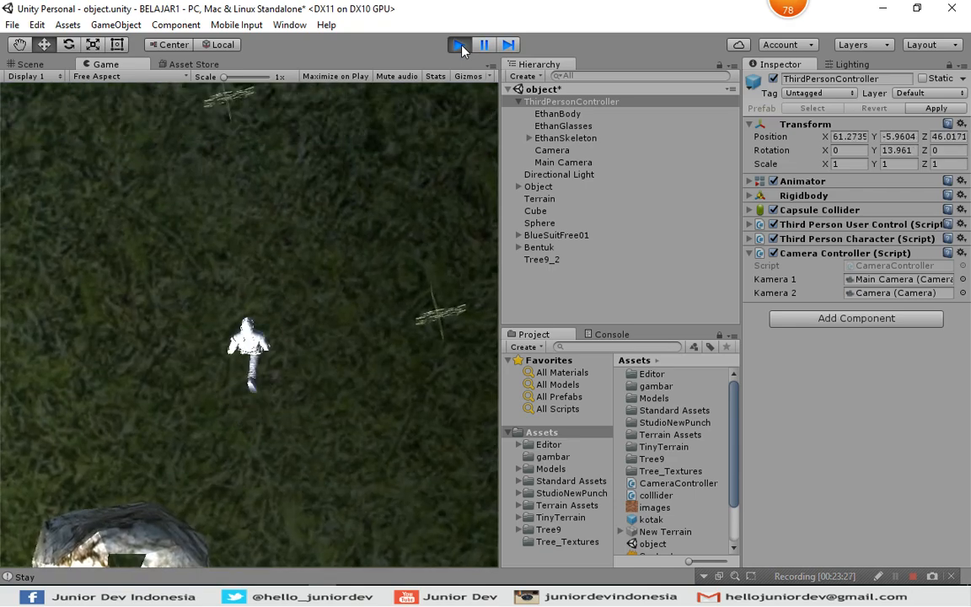
key(Up)
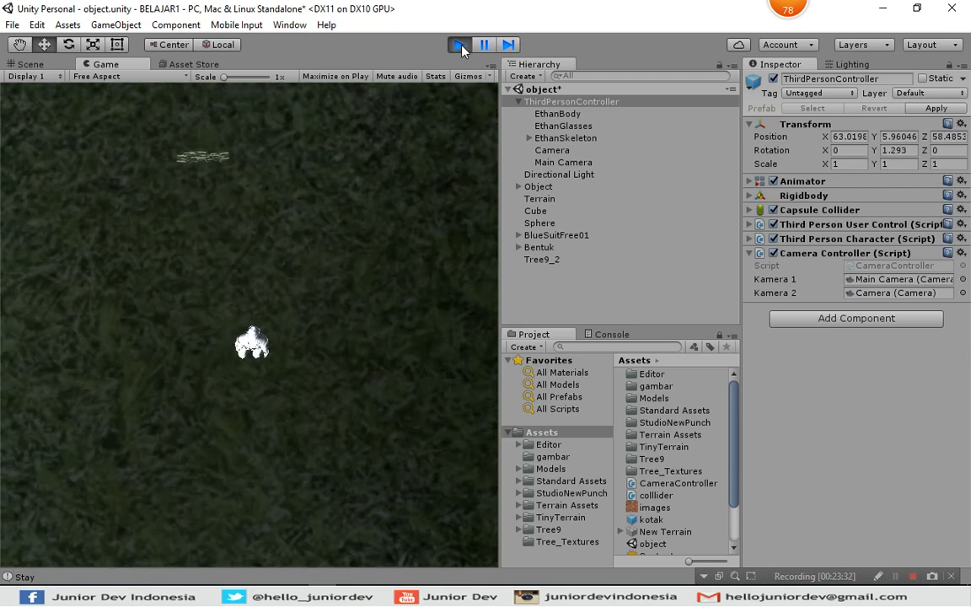
key(c)
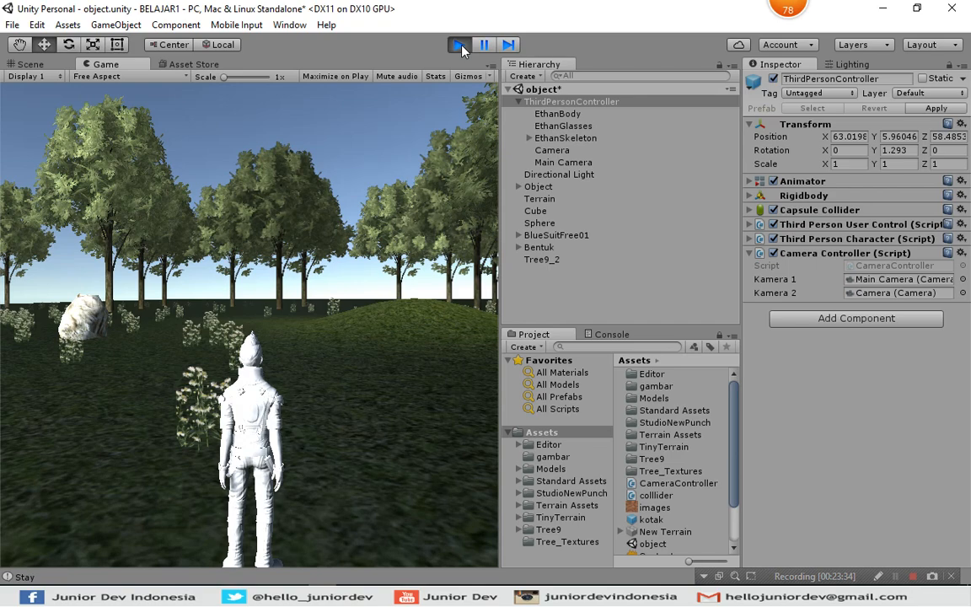
Turn the character around and walk it across the field in the Main Camera view, then switch to the overhead Camera.
key(Down)
key(Down)
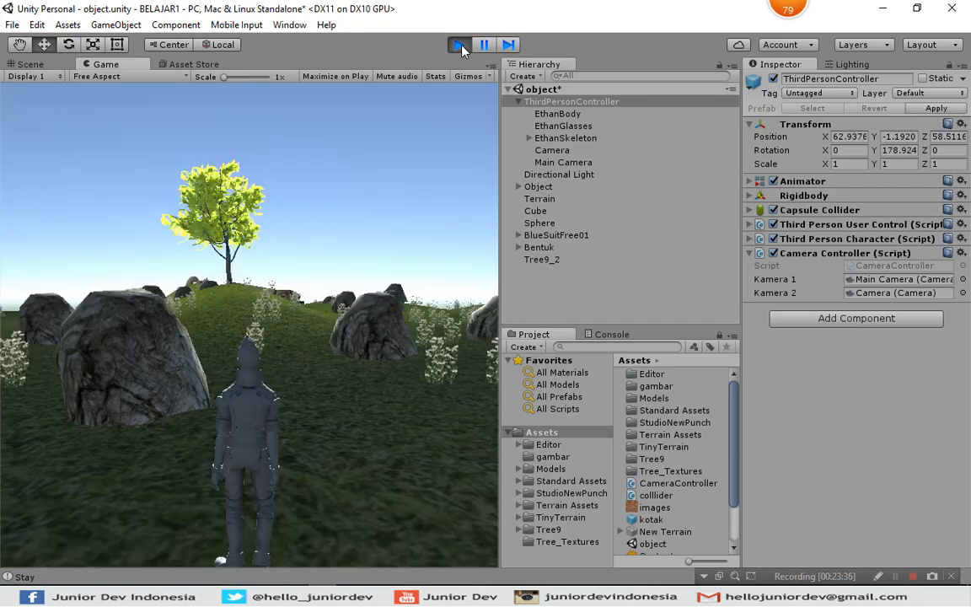
key(Up)
key(Up)
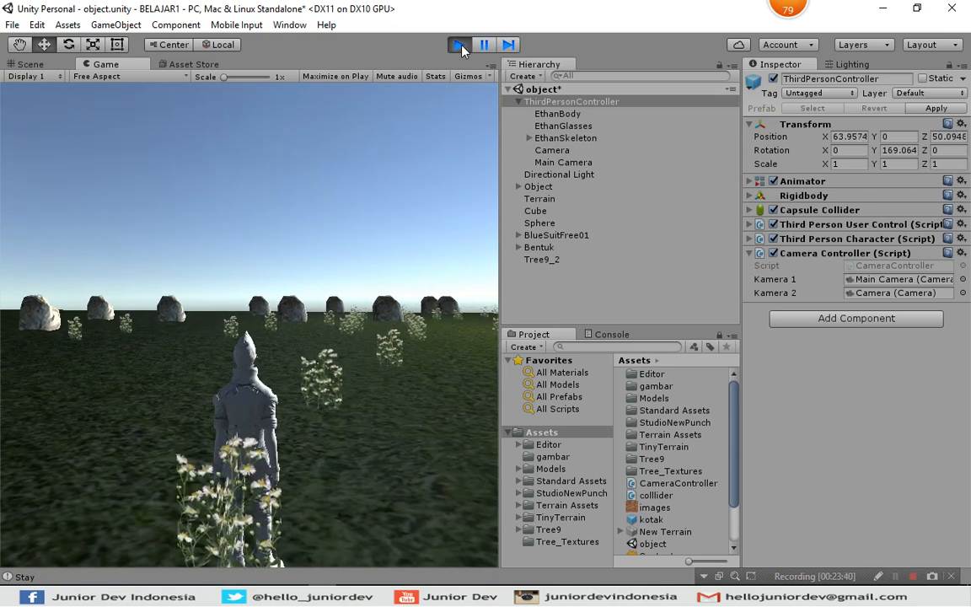
key(c)
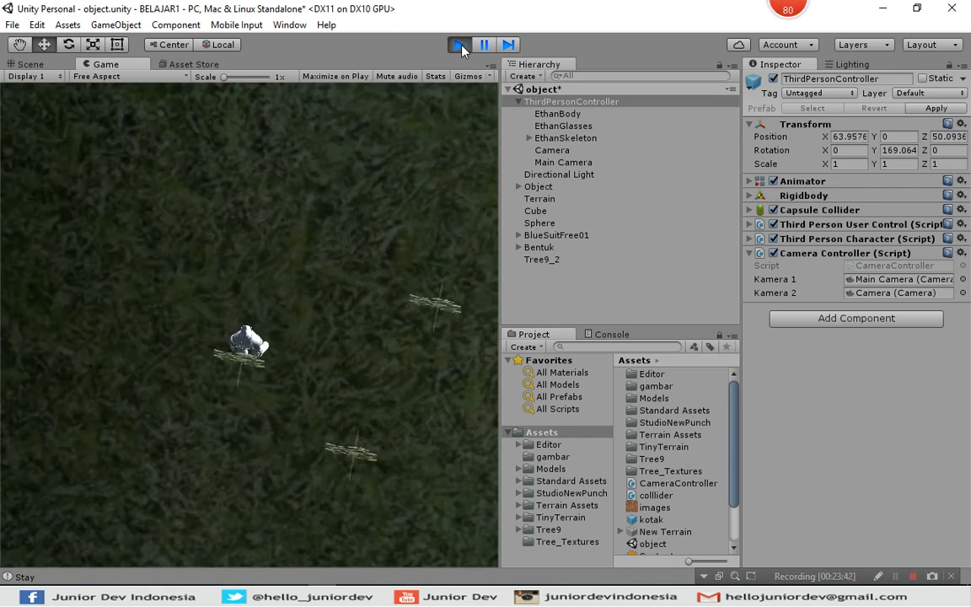